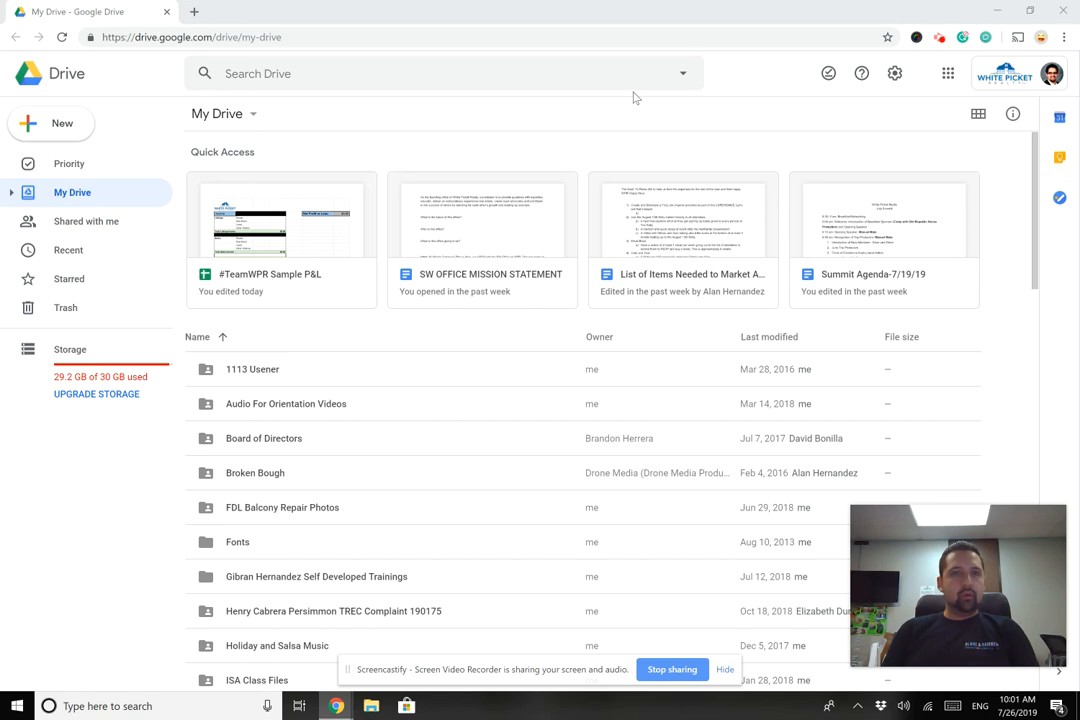
# - Open Gmail in a new tab from Google Drive's list of Google apps
pyautogui.click(948, 74)
pyautogui.click(894, 232)
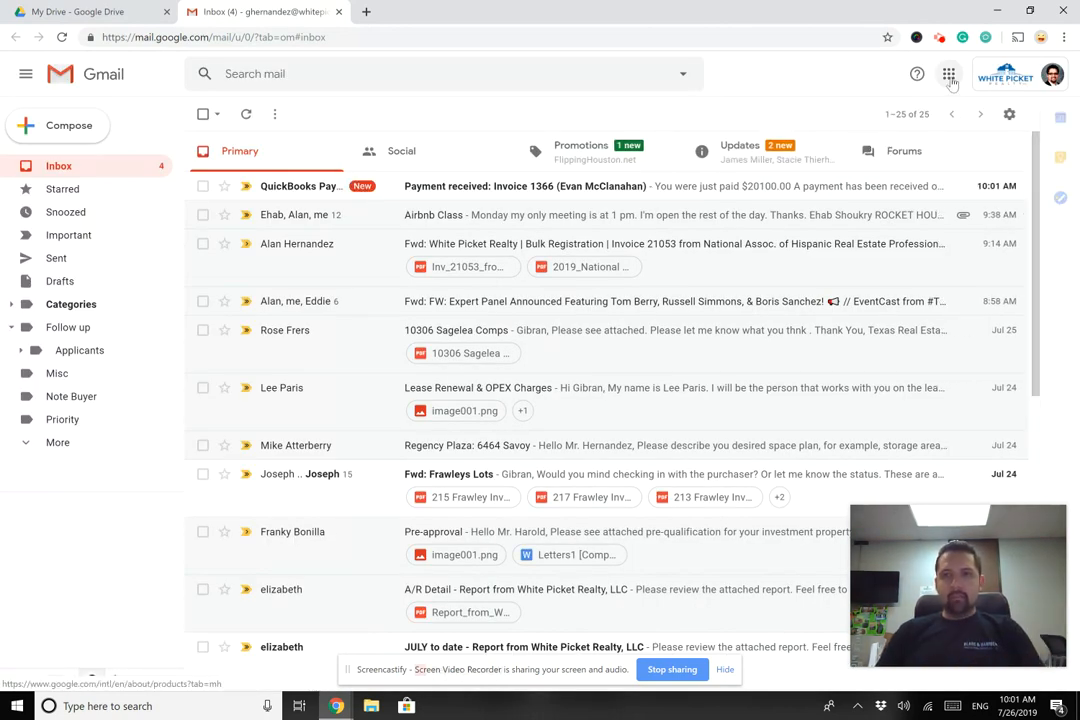
# - Switch from Gmail to Google Drive in a new tab through the Google apps list, and close the Gmail tab
pyautogui.click(949, 75)
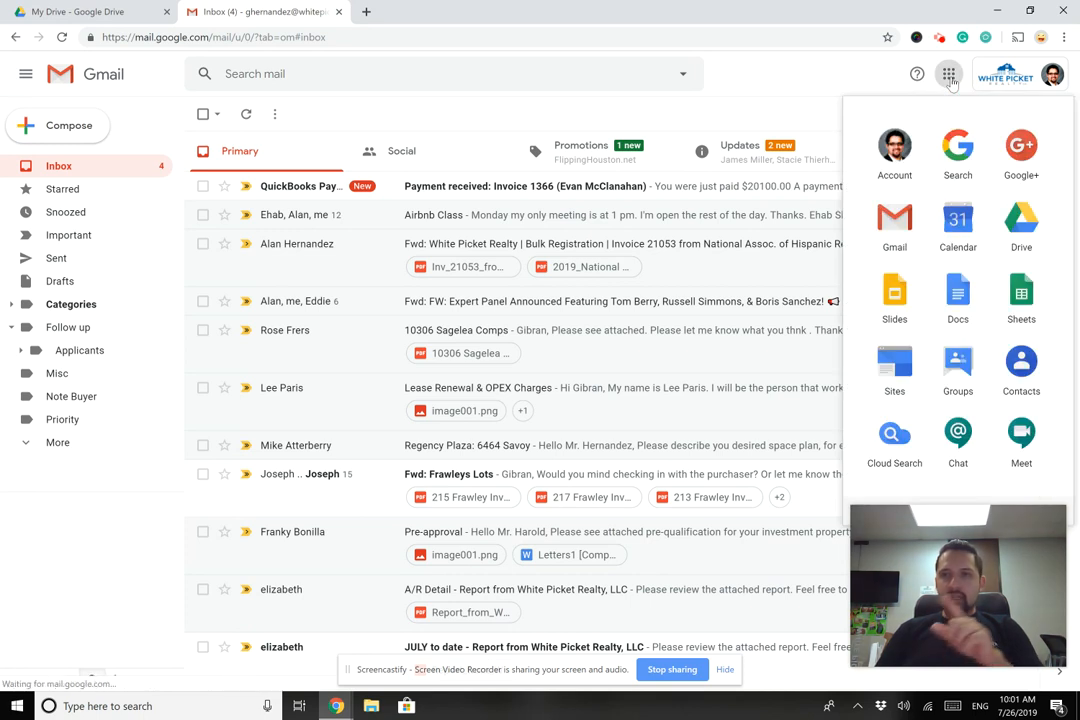
pyautogui.click(937, 68)
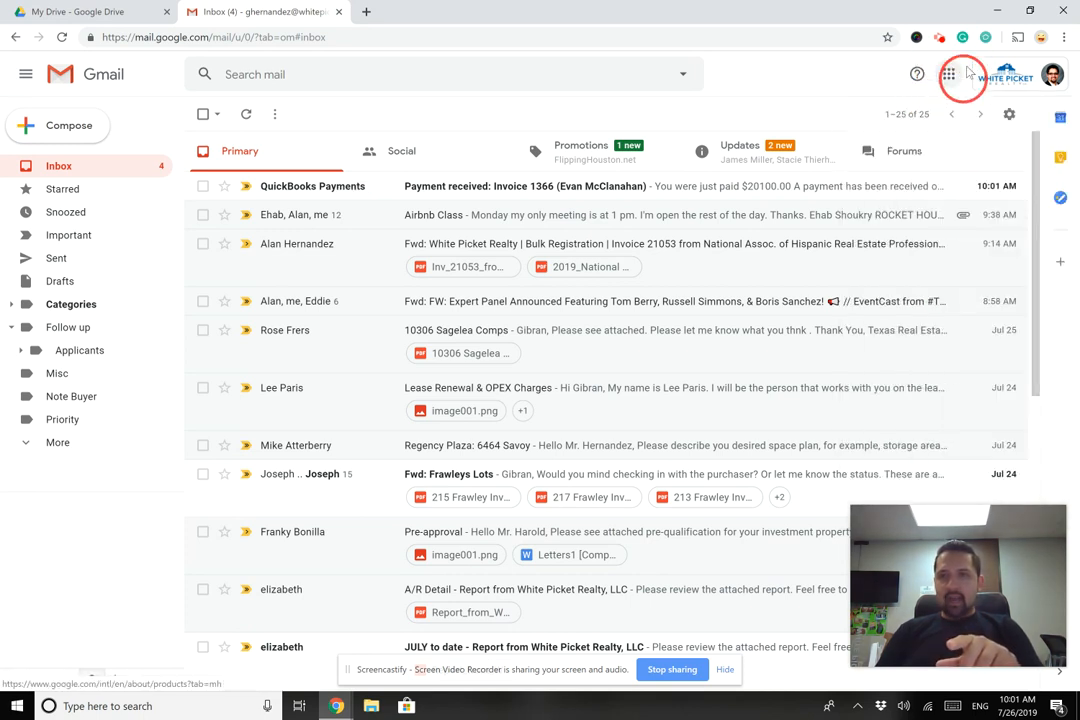
pyautogui.click(948, 74)
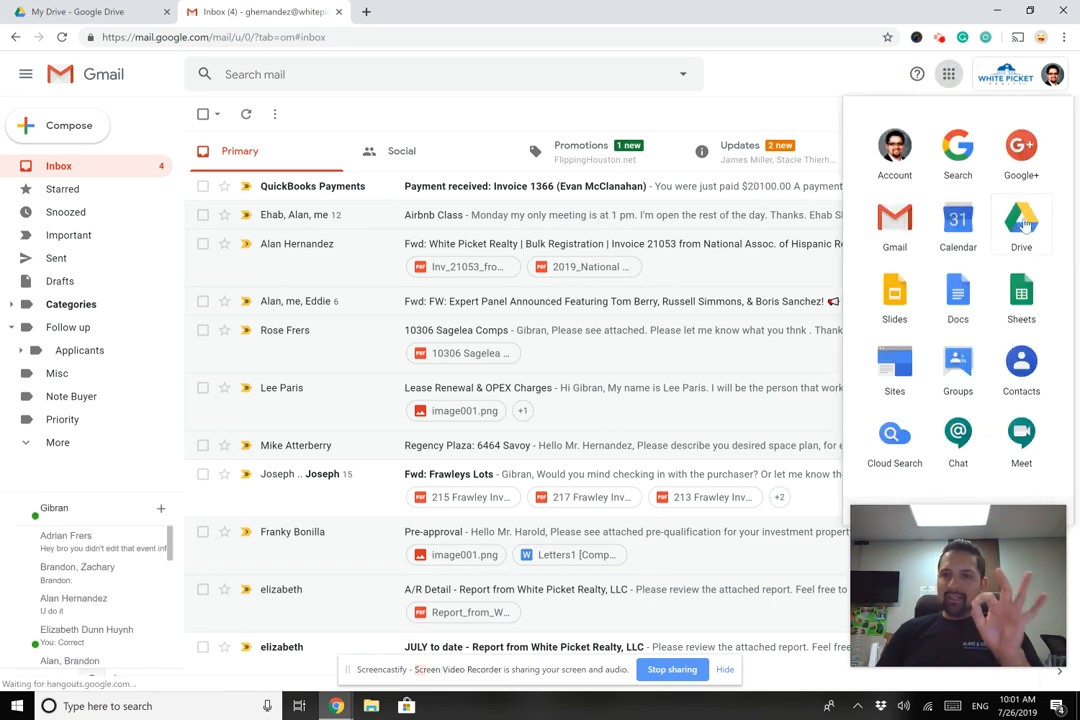
pyautogui.click(1022, 224)
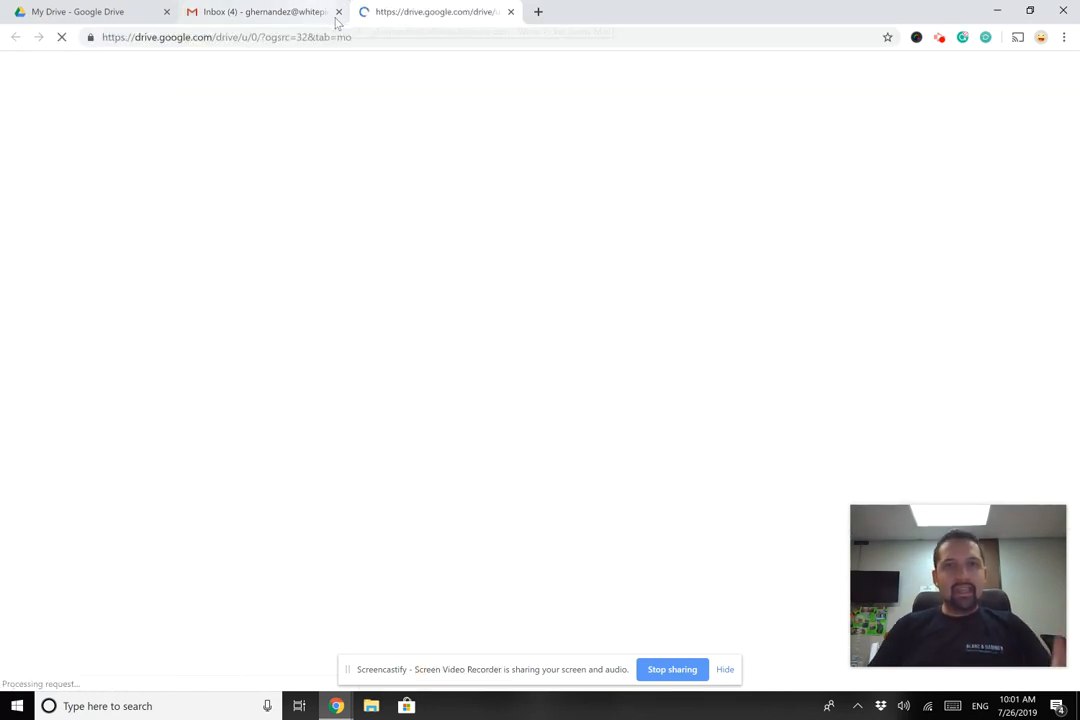
pyautogui.click(338, 12)
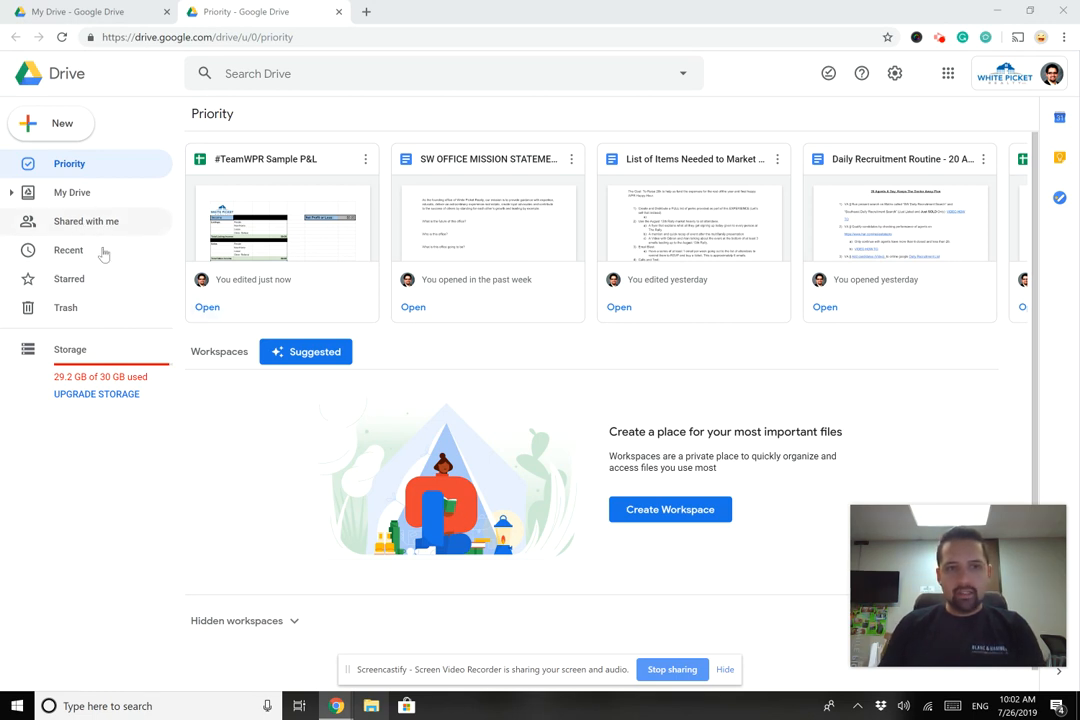
# - Display the files shared with this account and look through the list back to the items from February 2019
pyautogui.click(172, 293)
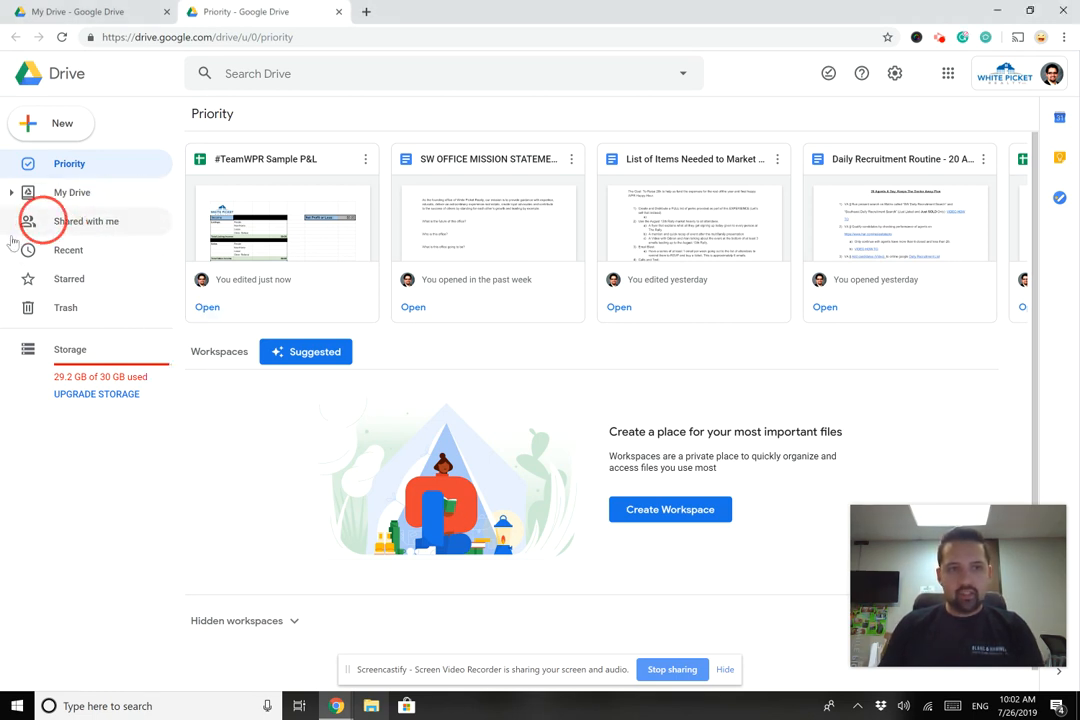
pyautogui.click(123, 229)
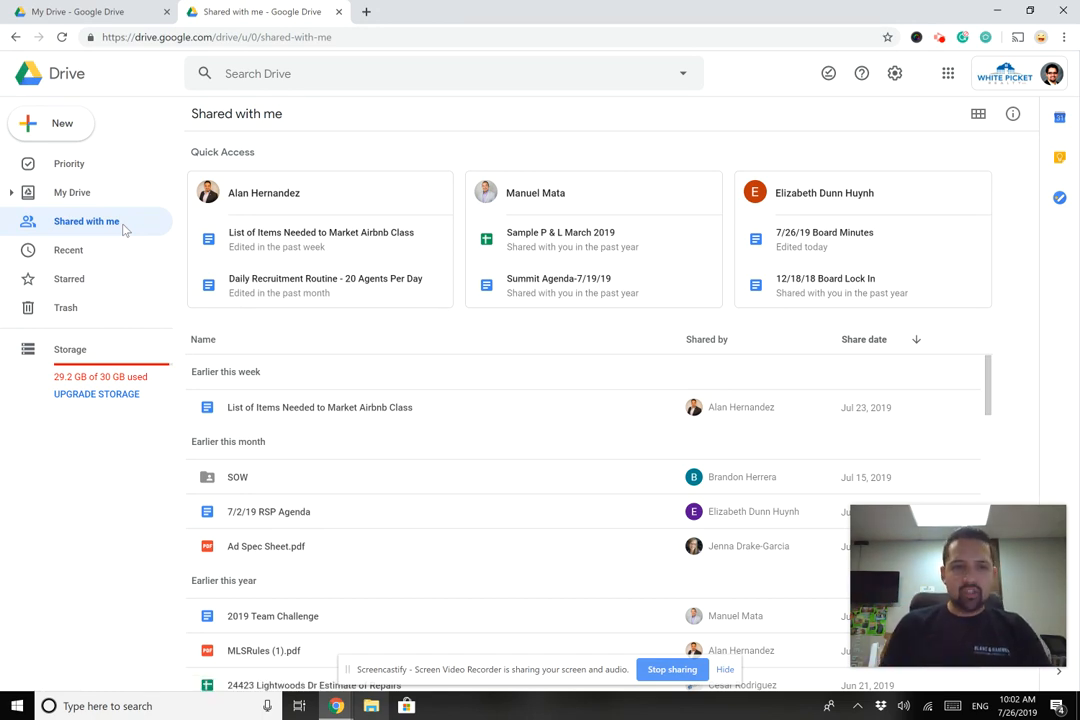
pyautogui.scroll(-3, 484, 528)
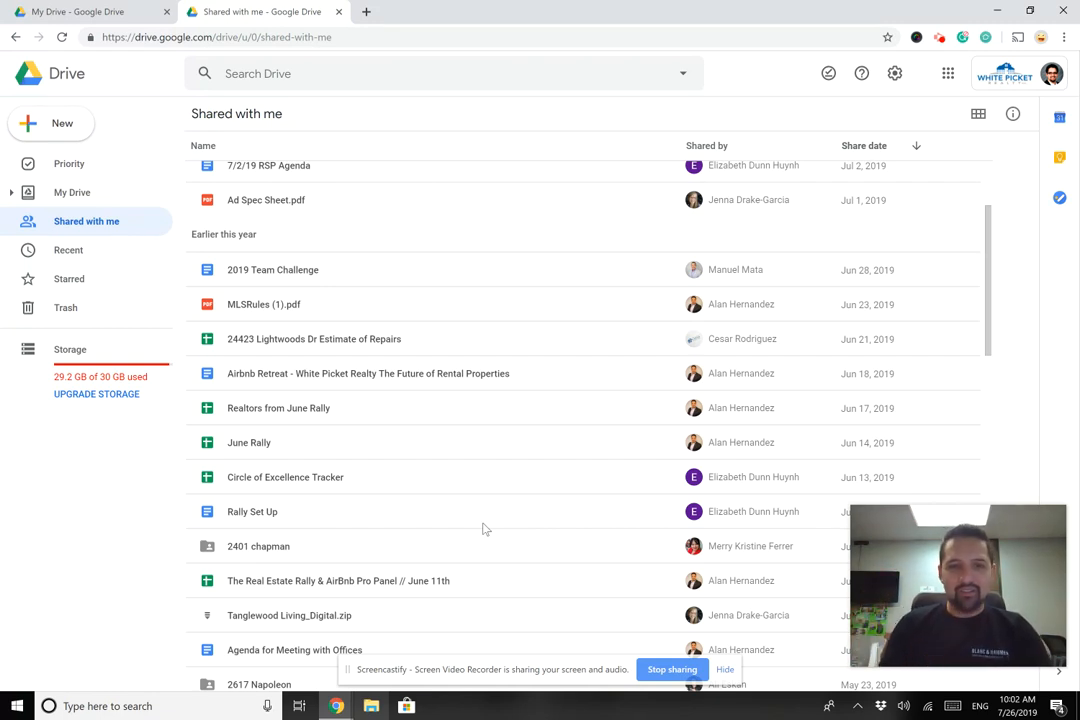
pyautogui.scroll(-2, 484, 528)
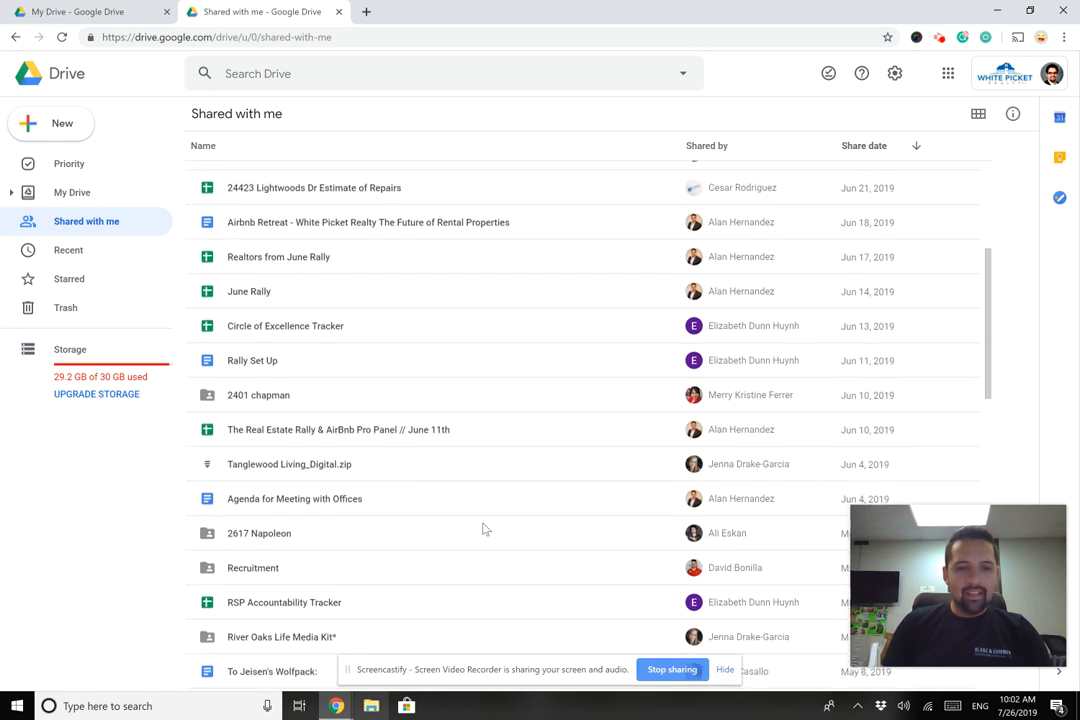
pyautogui.scroll(-2, 484, 528)
pyautogui.scroll(-3, 484, 528)
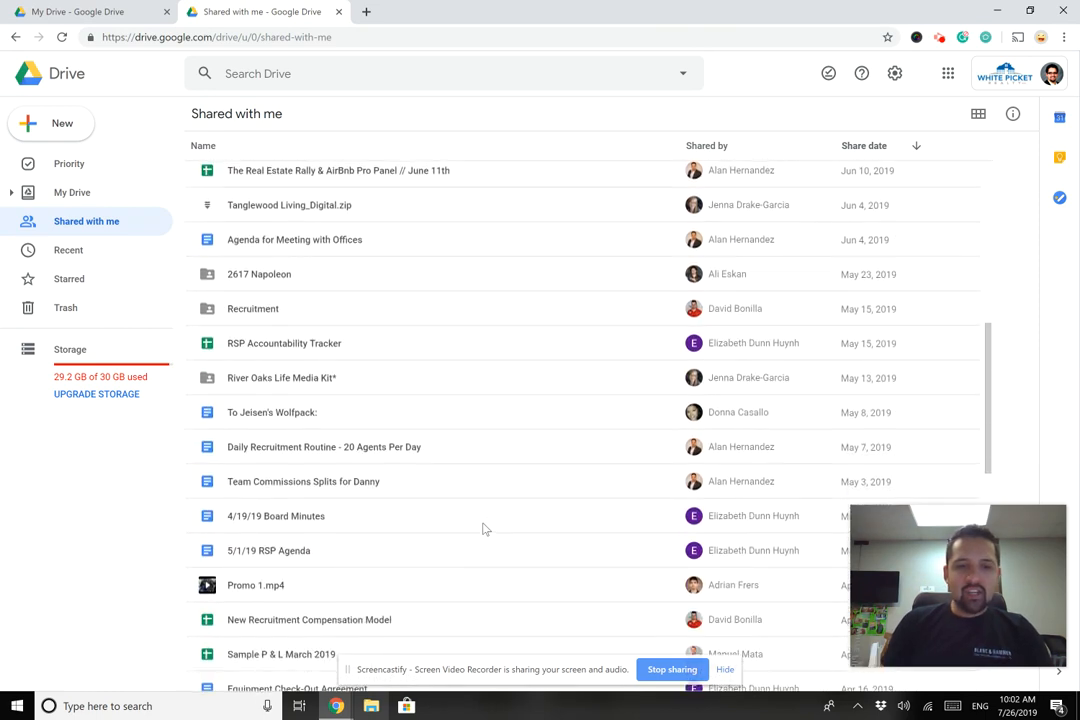
pyautogui.scroll(-3, 484, 528)
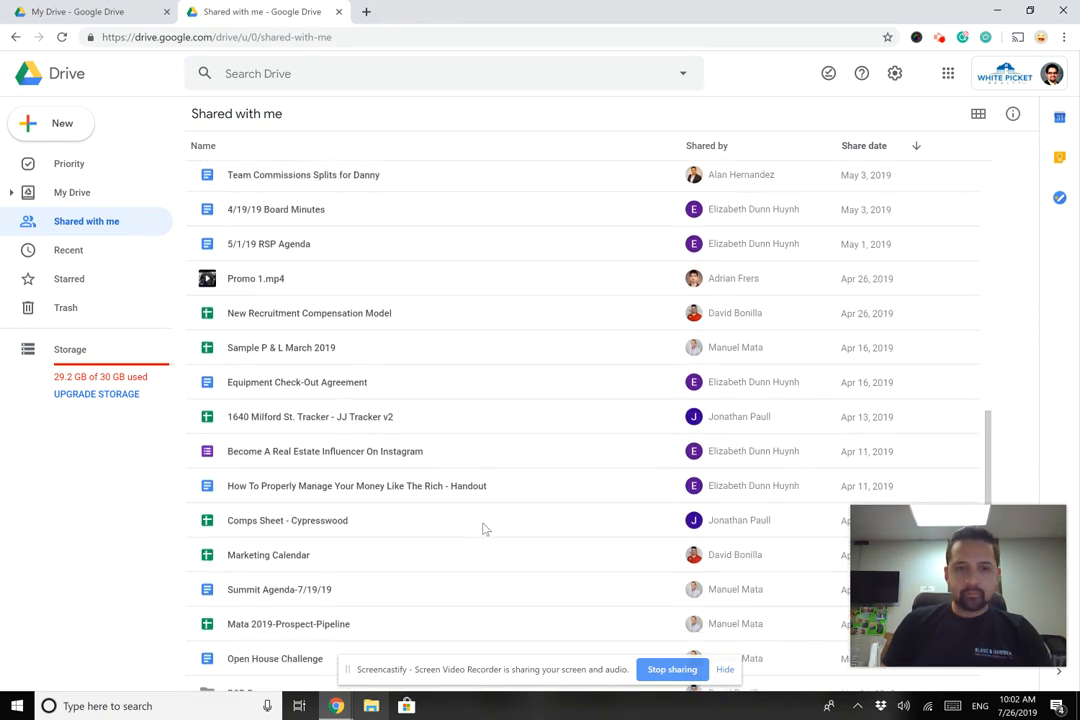
pyautogui.scroll(-2, 484, 528)
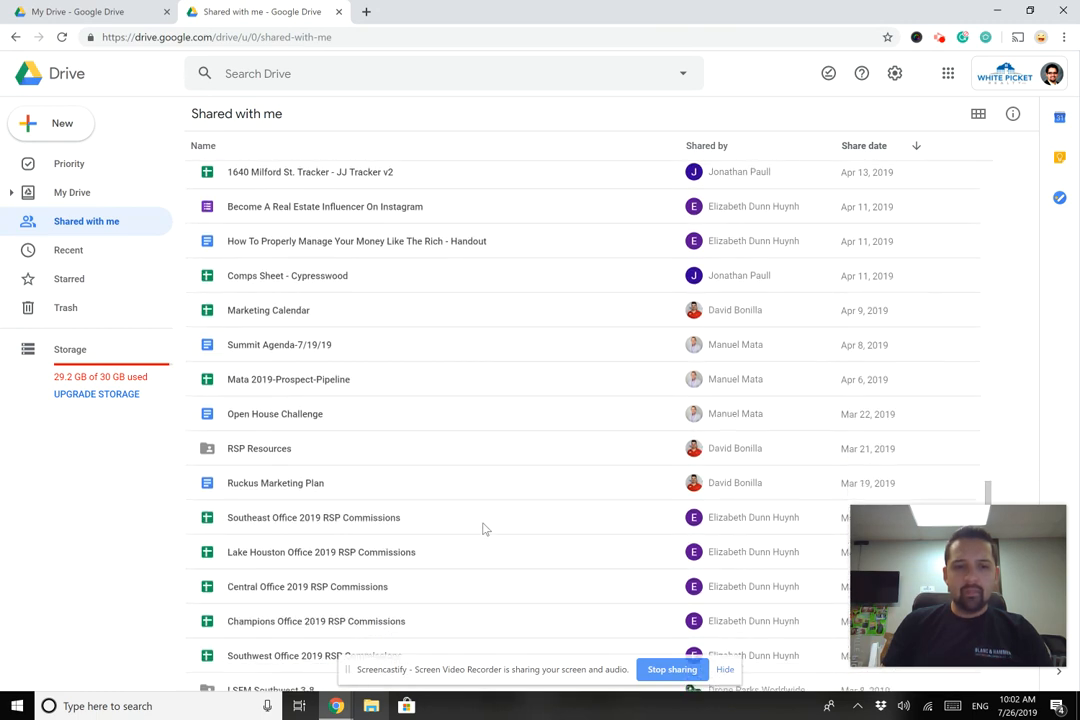
pyautogui.scroll(-2, 484, 528)
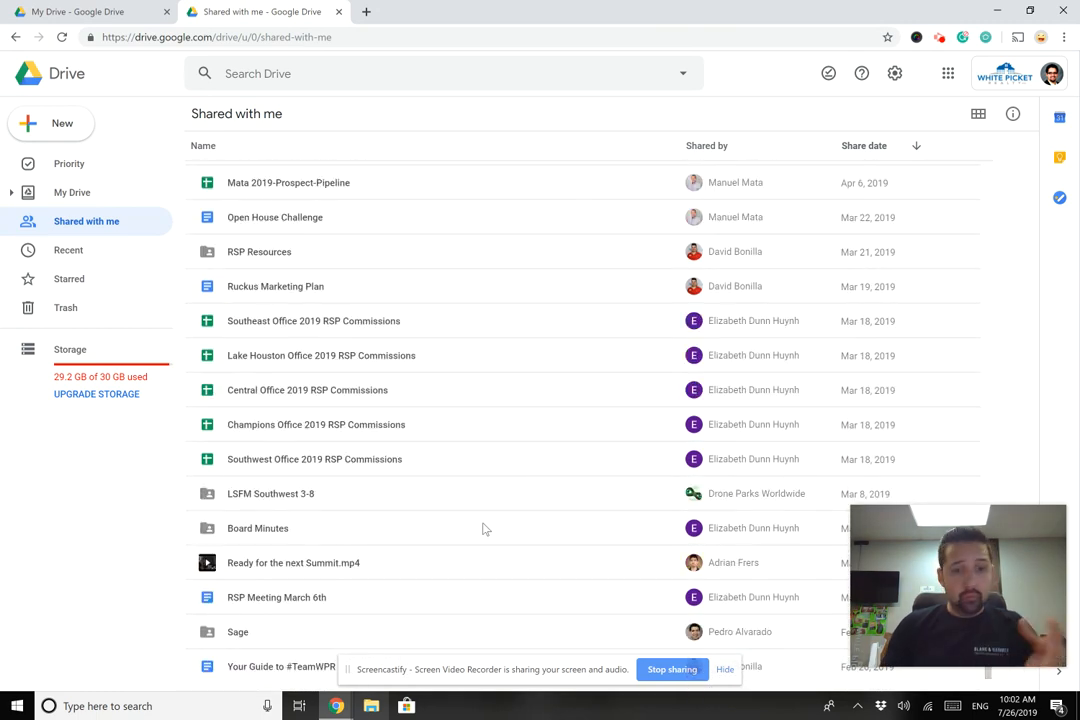
pyautogui.scroll(-5, 484, 528)
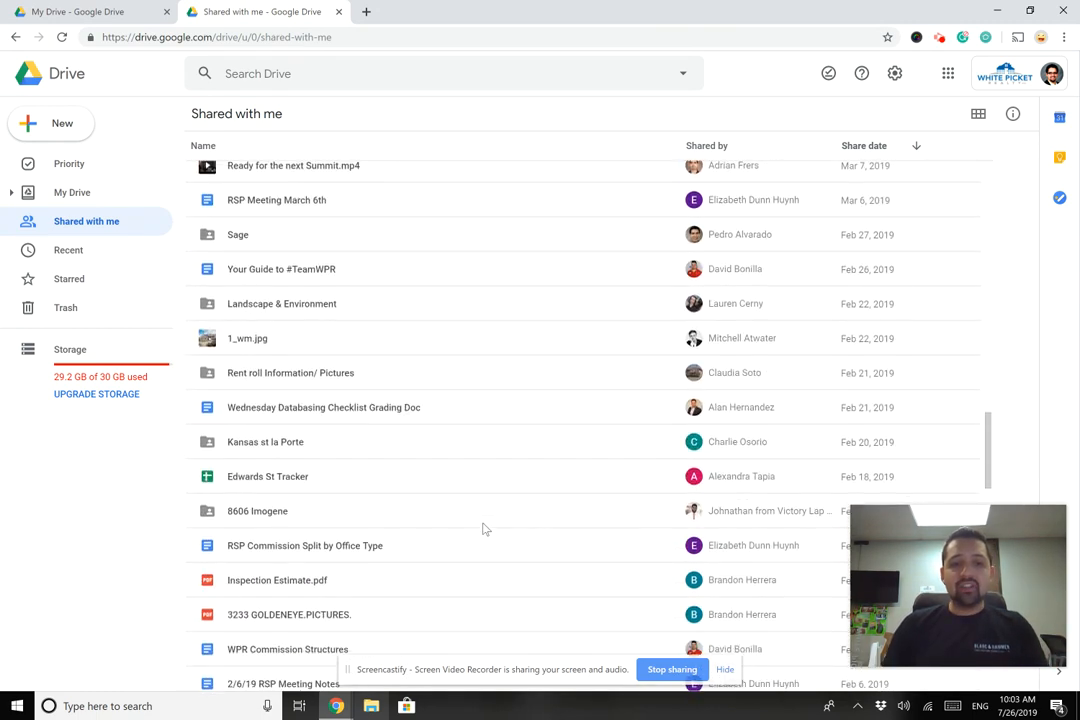
pyautogui.scroll(-2, 462, 429)
# - Search Drive for "agent resource" and open the TEAMWPR Agent Resources folder from the suggestions
pyautogui.click(257, 71)
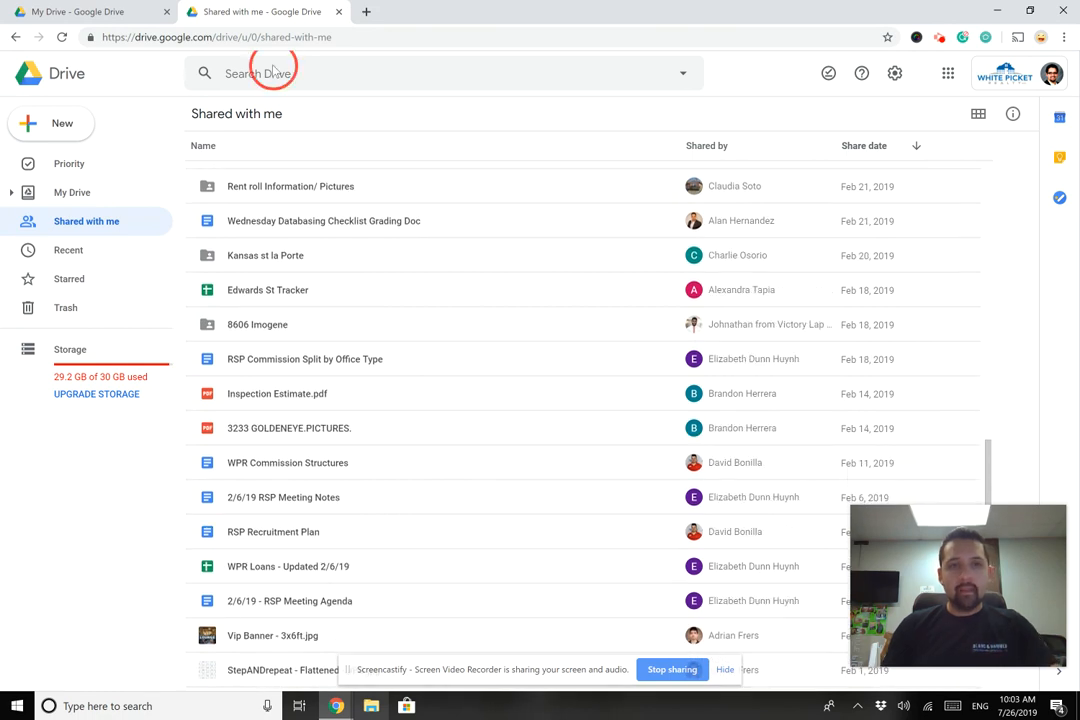
pyautogui.write('agent r')
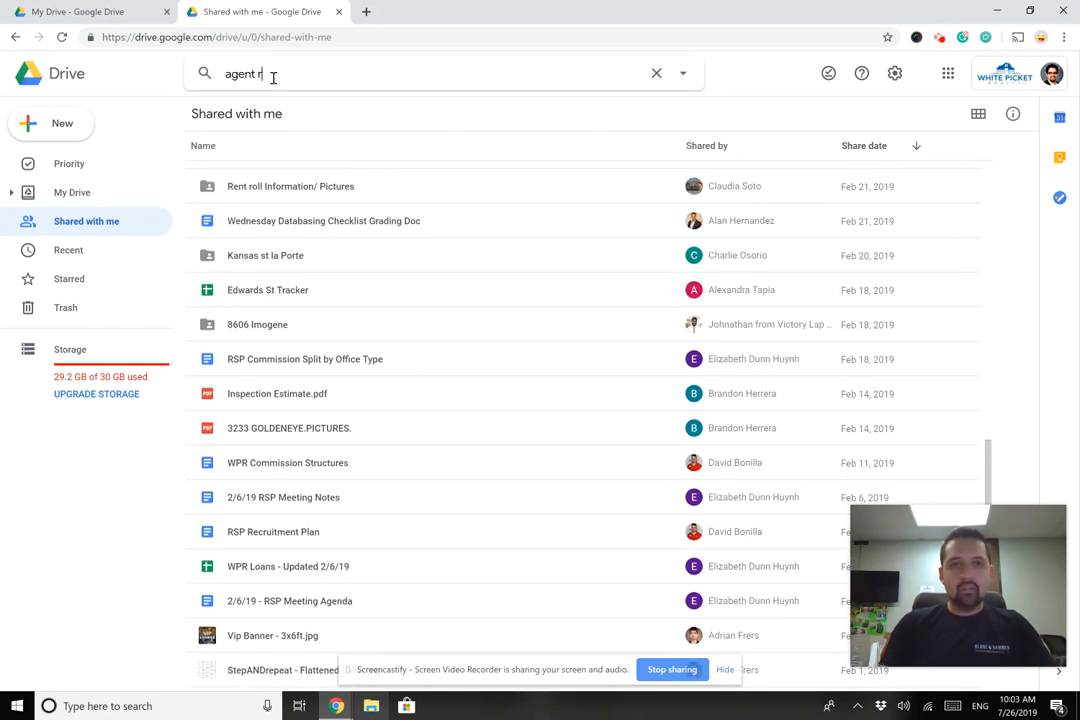
pyautogui.write('esource')
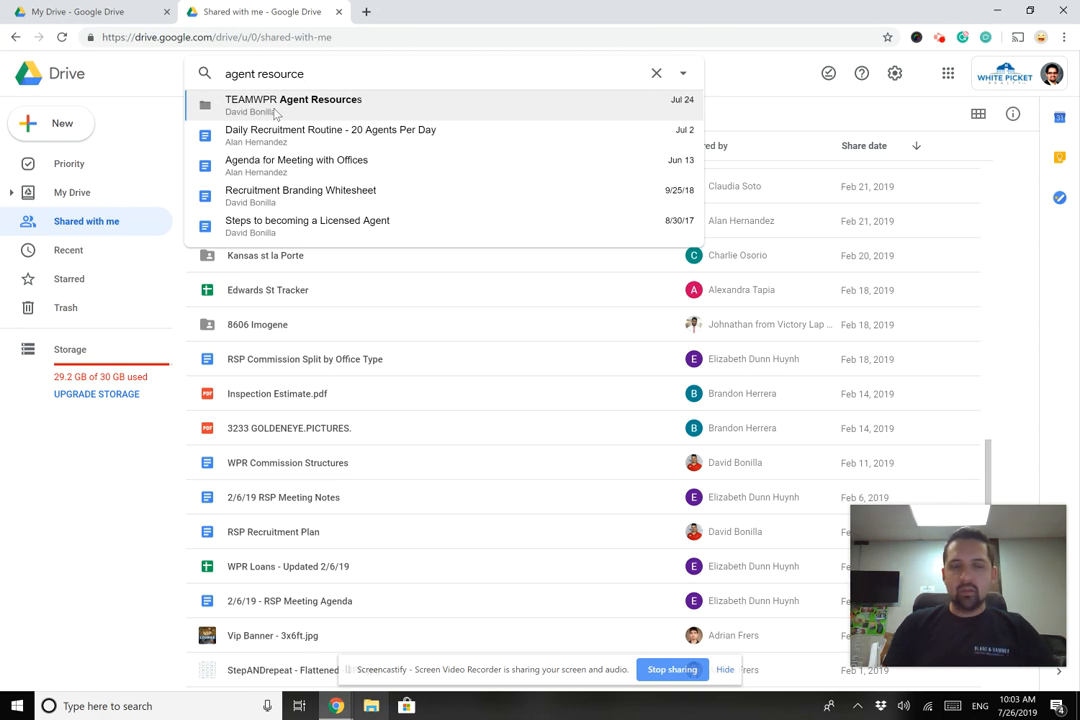
pyautogui.click(277, 114)
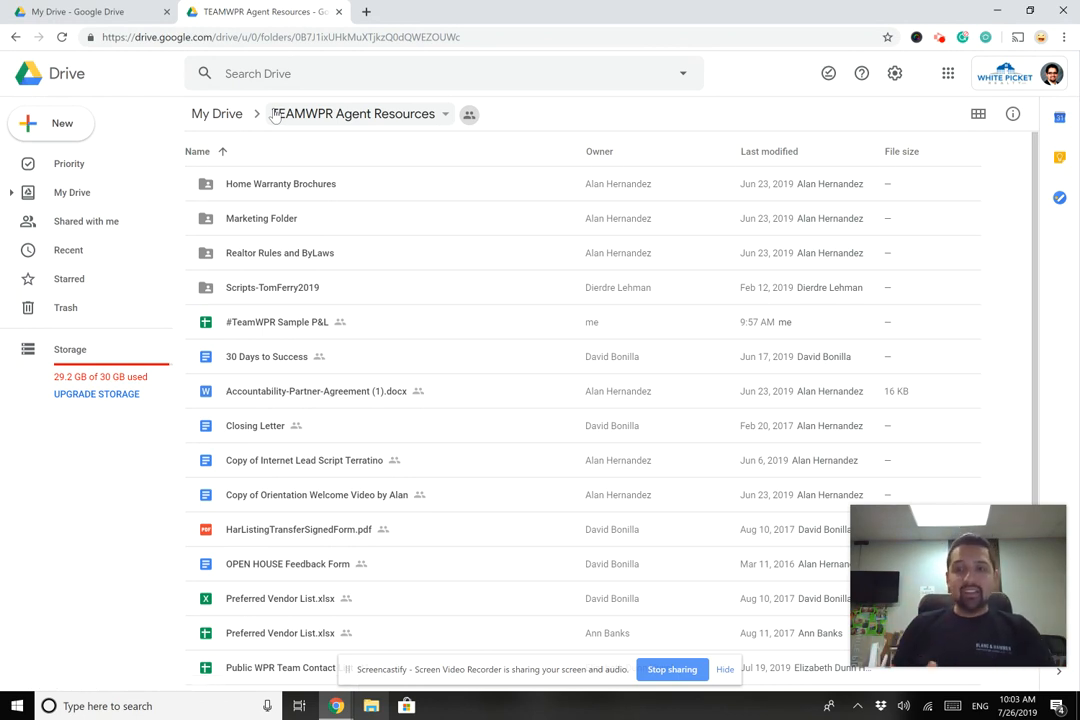
# - Look over the subfolders and files in TEAMWPR Agent Resources, including Scripts-TomFerry2019, #TeamWPR Sample P&L and Home Warranty Brochures
pyautogui.click(370, 297)
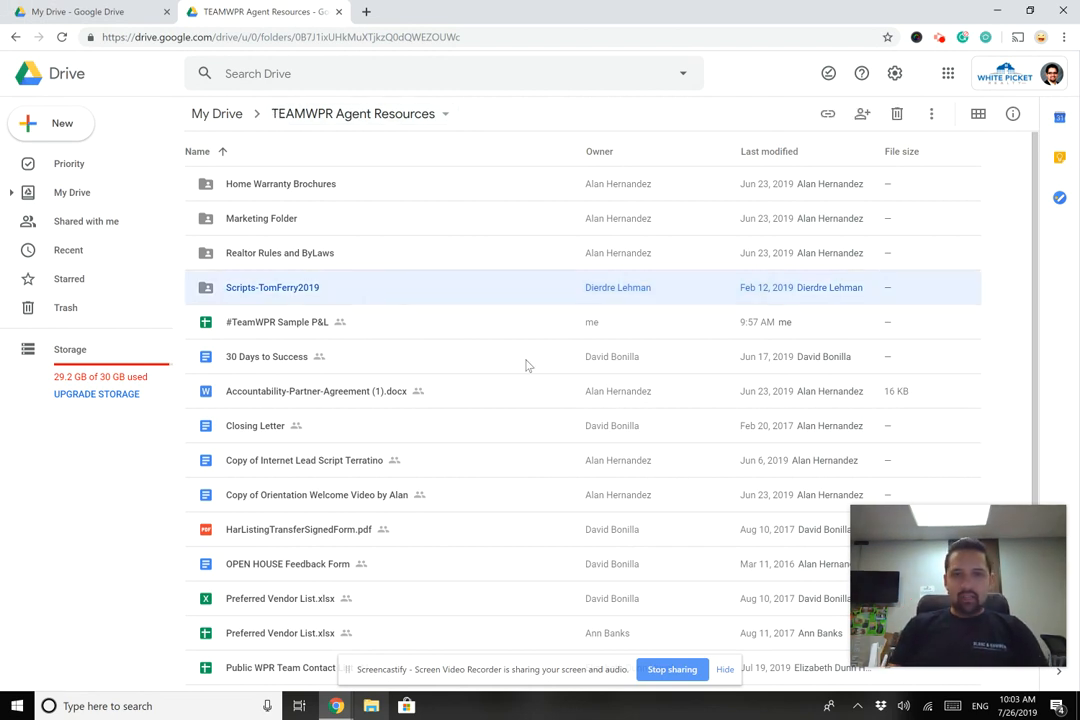
pyautogui.click(383, 338)
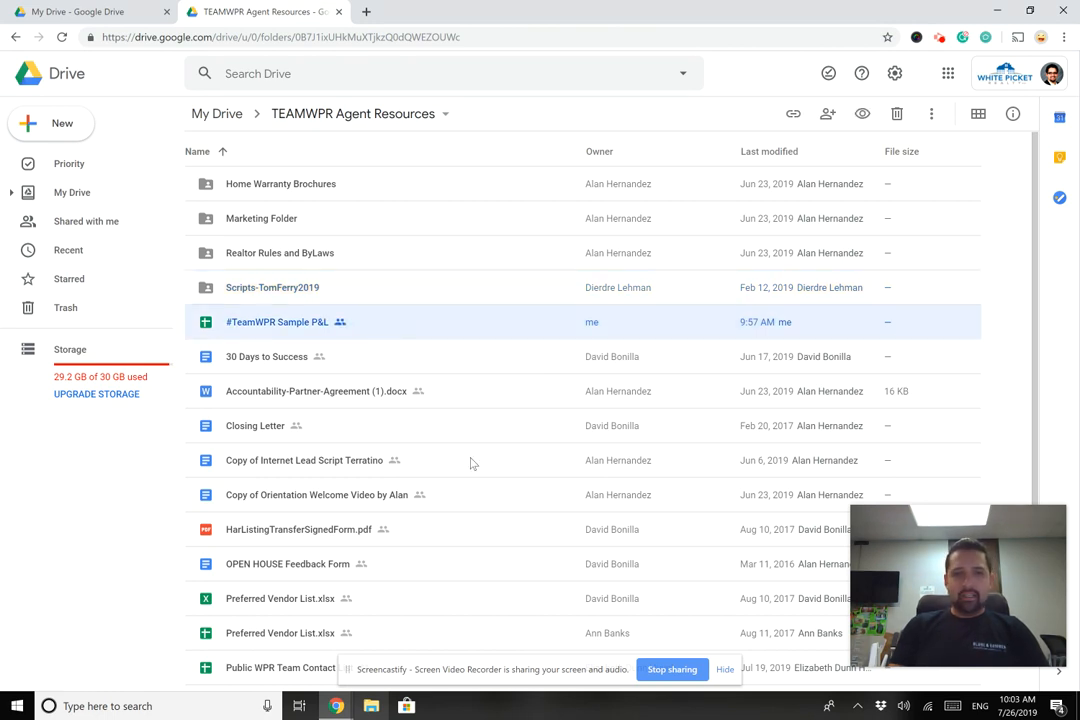
pyautogui.click(390, 193)
pyautogui.scroll(-2, 460, 360)
pyautogui.scroll(2, 440, 350)
# - Check the Marketing Folder and its TeamWPR Stamps subfolder, and return to TEAMWPR Agent Resources
pyautogui.doubleClick(353, 218)
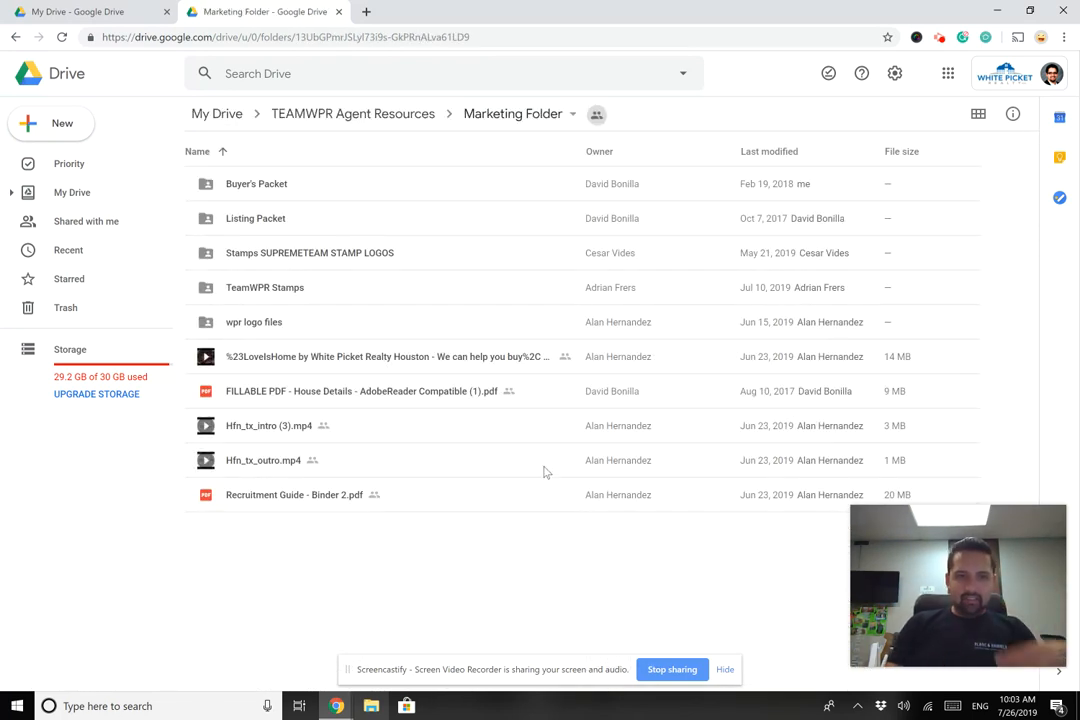
pyautogui.doubleClick(309, 292)
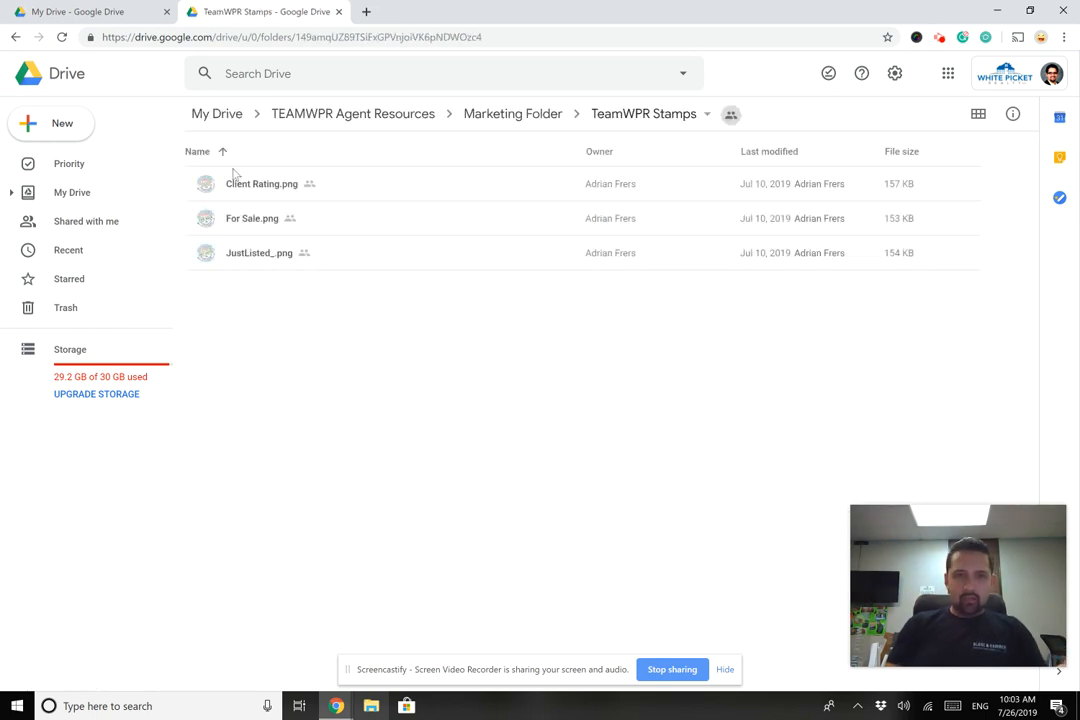
pyautogui.click(484, 116)
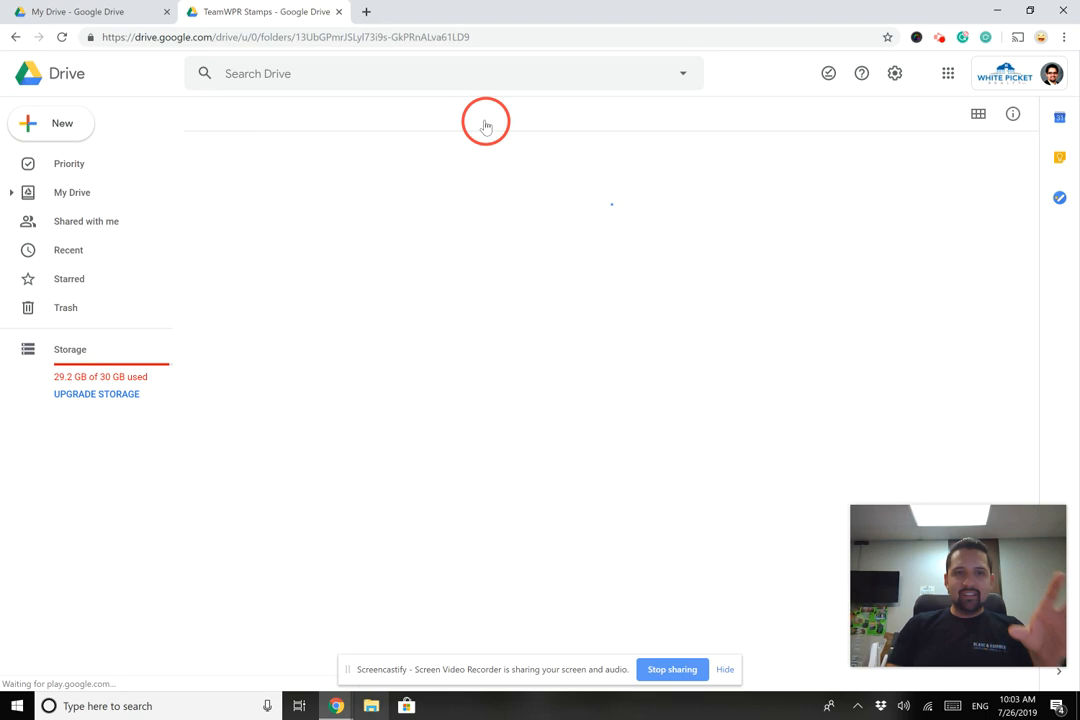
pyautogui.click(340, 113)
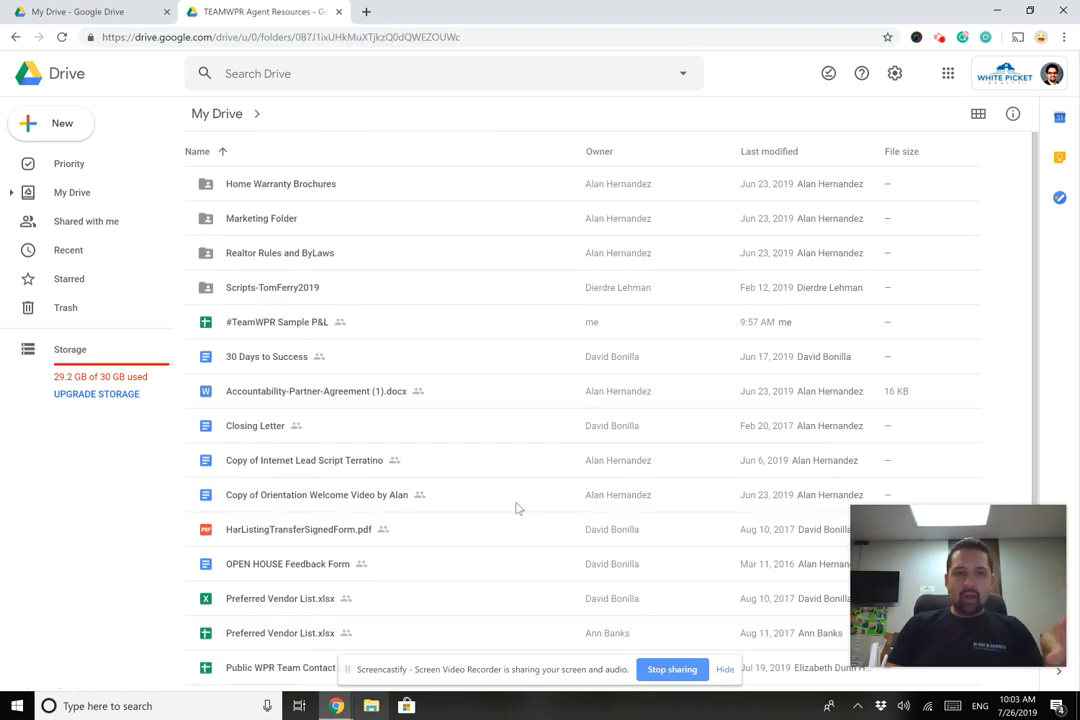
# - Review the rest of the documents in TEAMWPR Agent Resources and the actions available for the folder itself
pyautogui.scroll(-1, 518, 508)
pyautogui.scroll(-3, 477, 333)
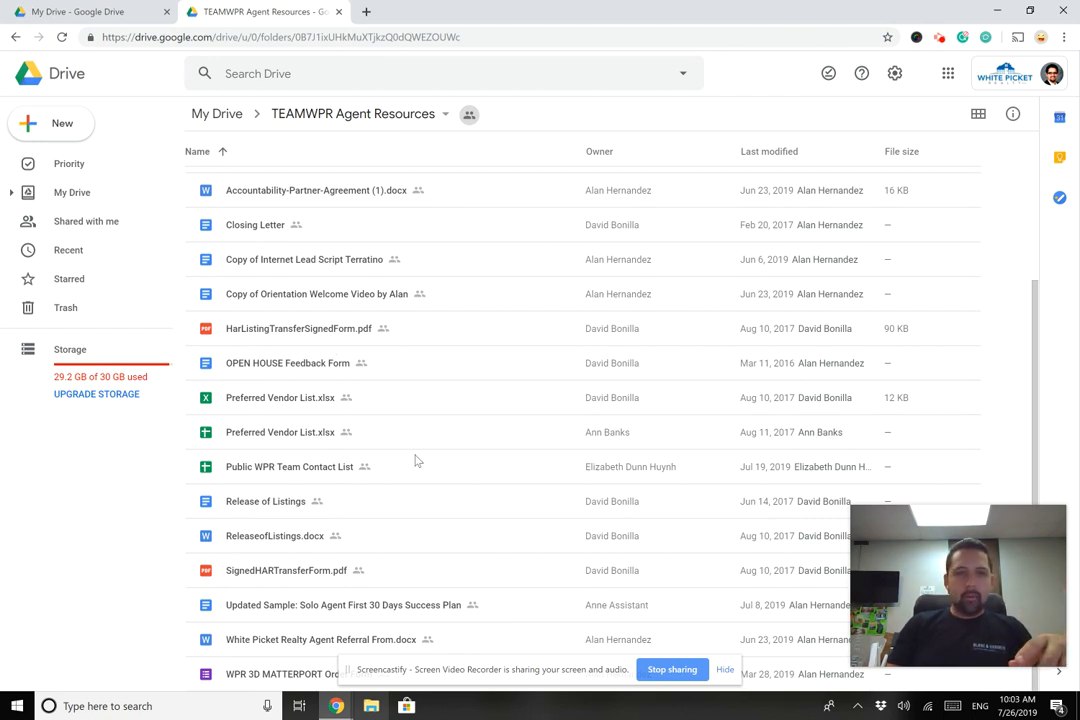
pyautogui.scroll(3, 443, 431)
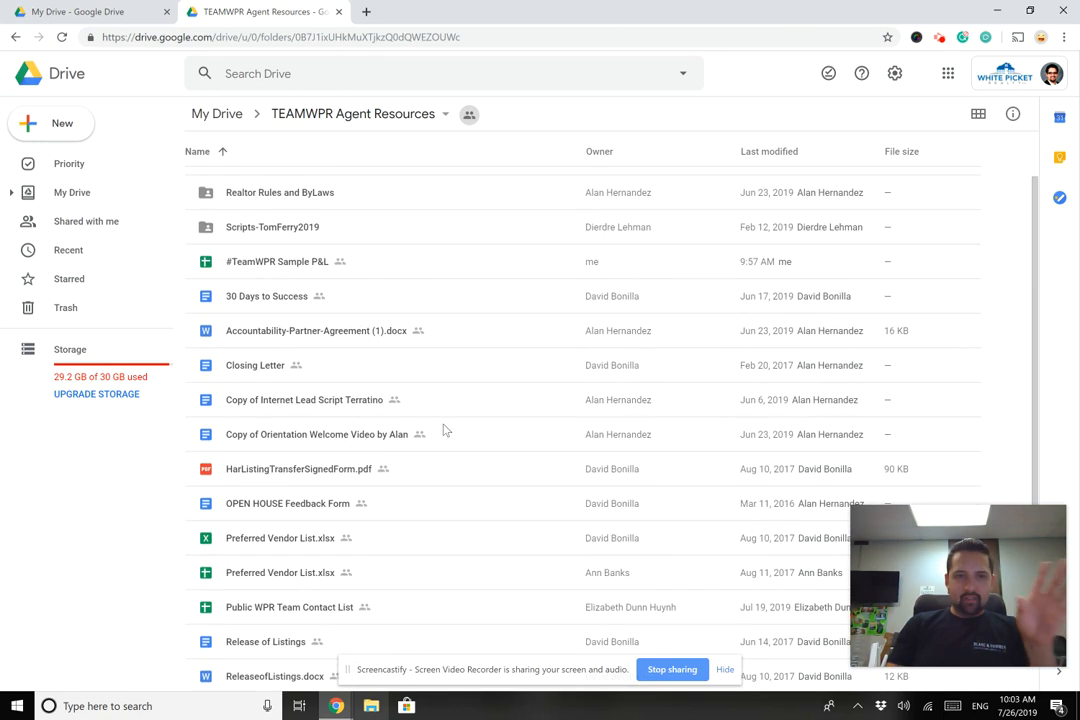
pyautogui.scroll(2, 446, 431)
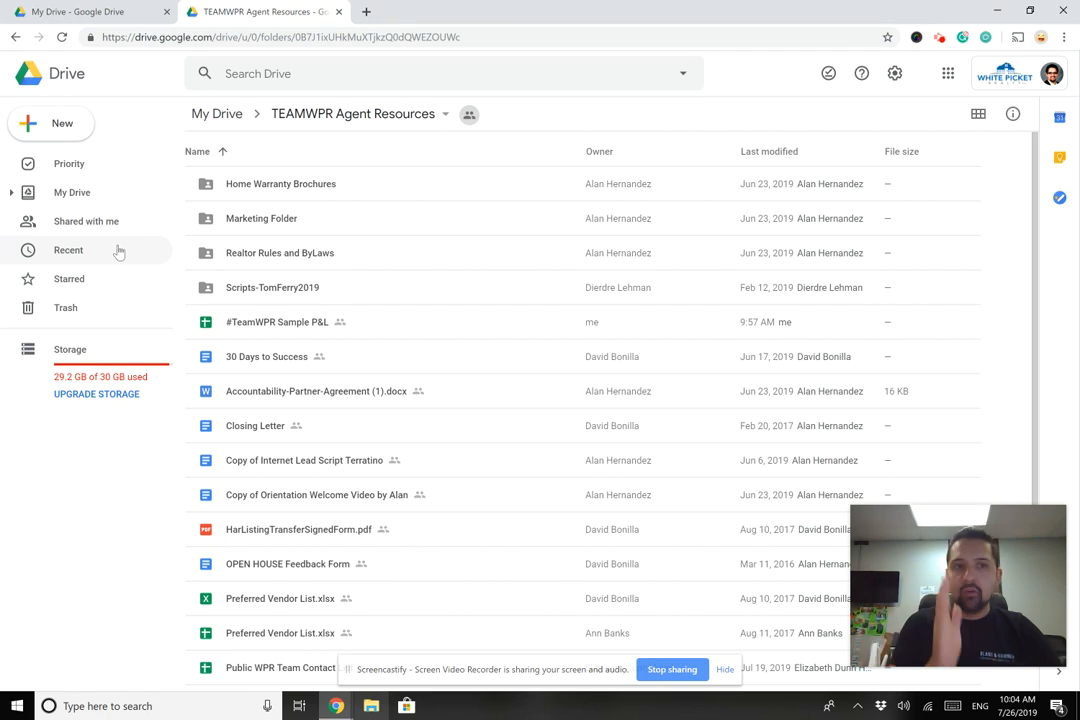
pyautogui.click(445, 115)
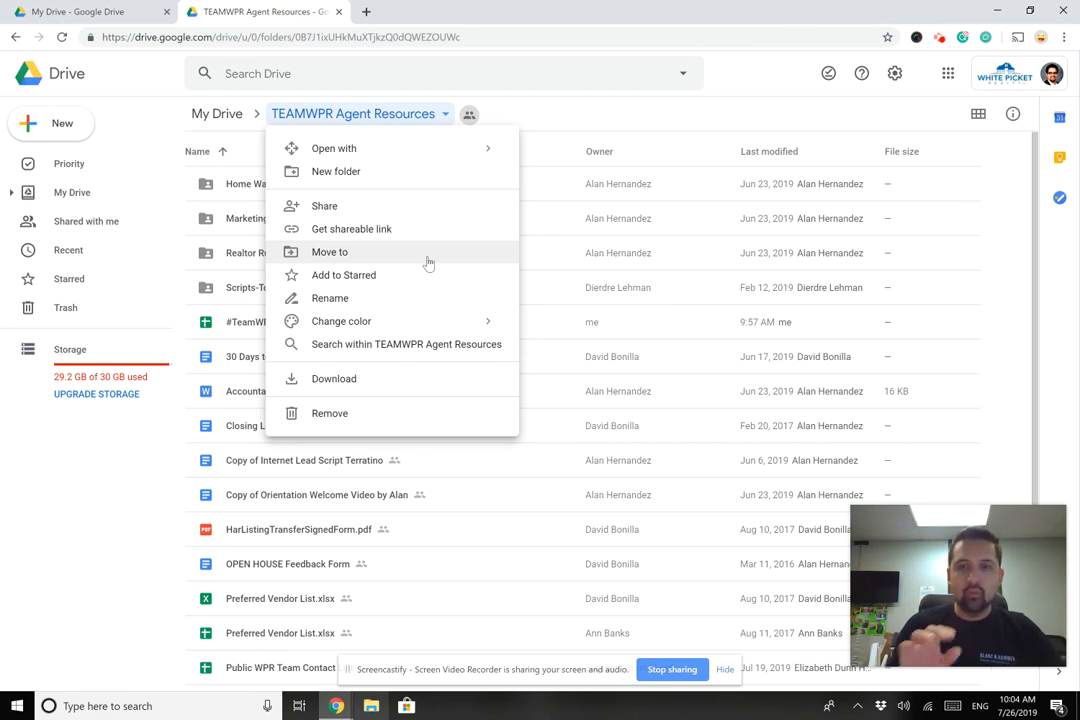
pyautogui.click(580, 114)
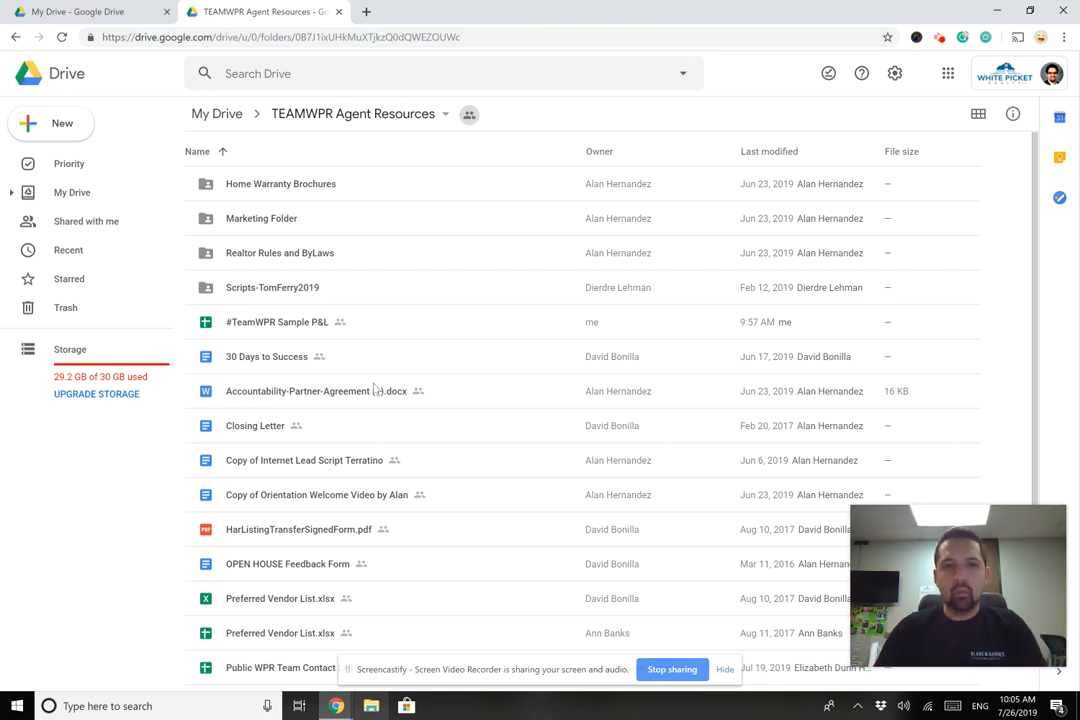
# - Open the #TeamWPR Sample P&L spreadsheet from the TEAMWPR Agent Resources folder
pyautogui.click(292, 324)
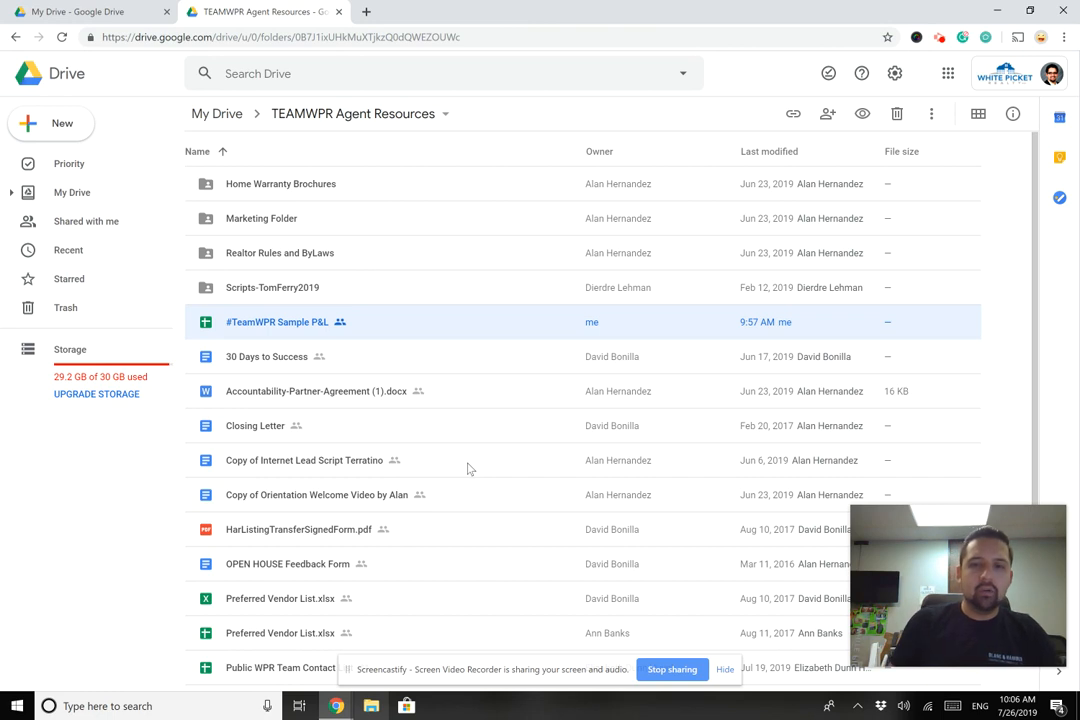
pyautogui.doubleClick(356, 334)
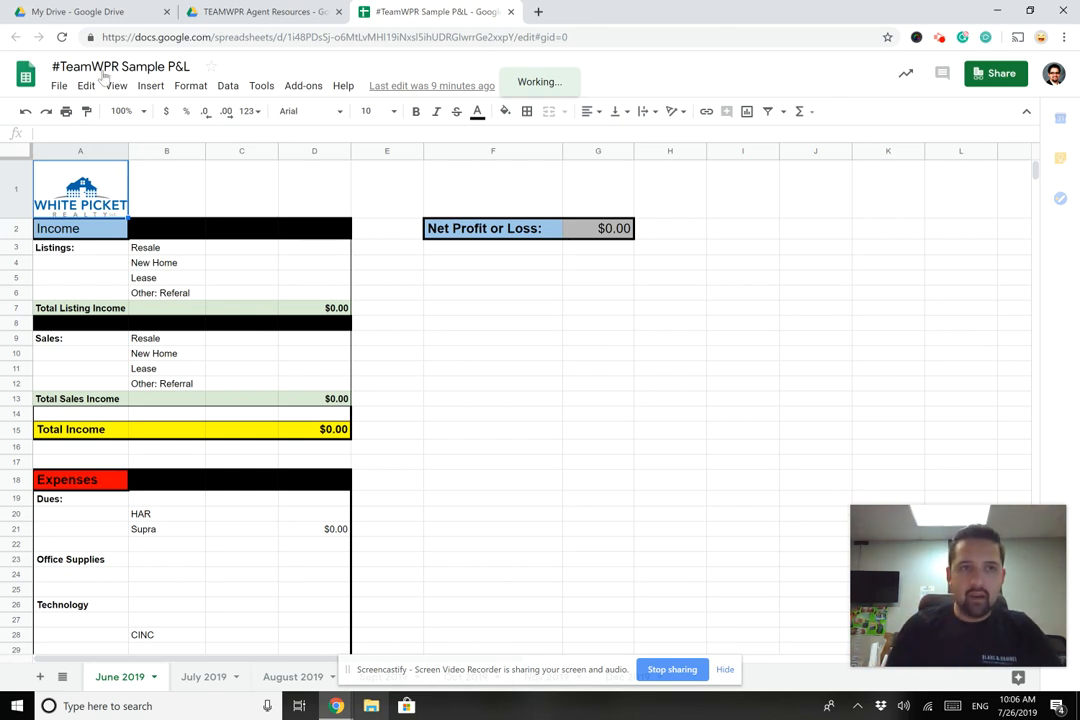
# - Start a copy of the #TeamWPR Sample P&L spreadsheet and set its destination folder to My Drive
pyautogui.click(190, 66)
pyautogui.moveTo(32, 104)
pyautogui.mouseDown()
pyautogui.moveTo(58, 104)
pyautogui.moveTo(67, 87)
pyautogui.moveTo(46, 90)
pyautogui.moveTo(62, 75)
pyautogui.mouseUp()
pyautogui.click(62, 72)
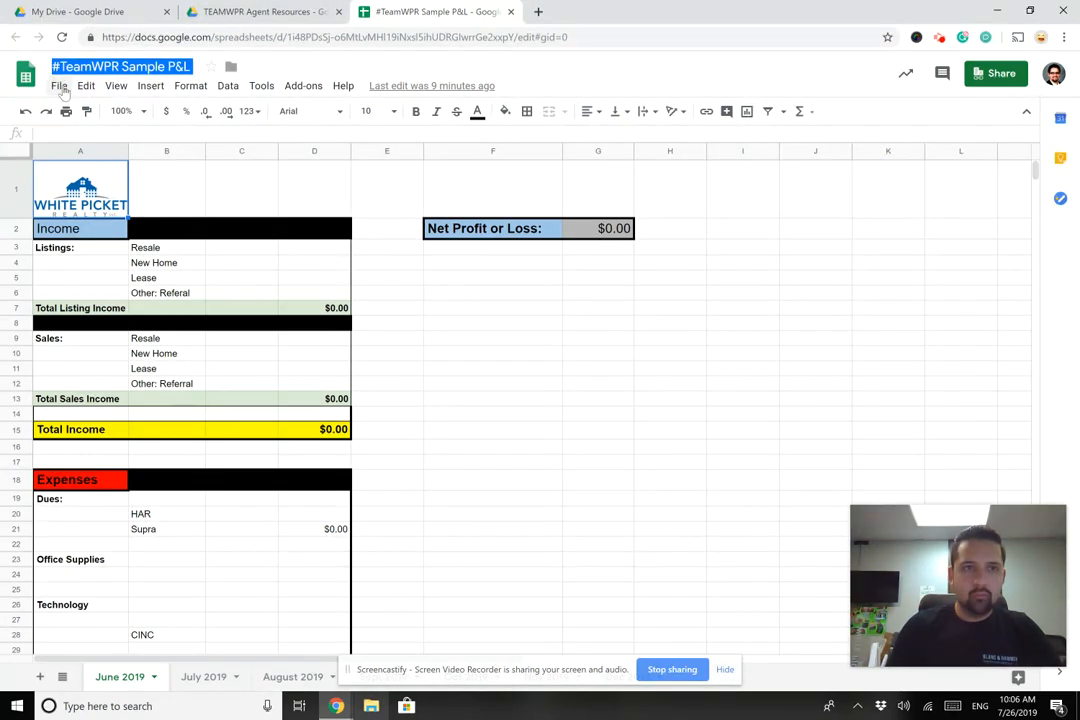
pyautogui.click(60, 86)
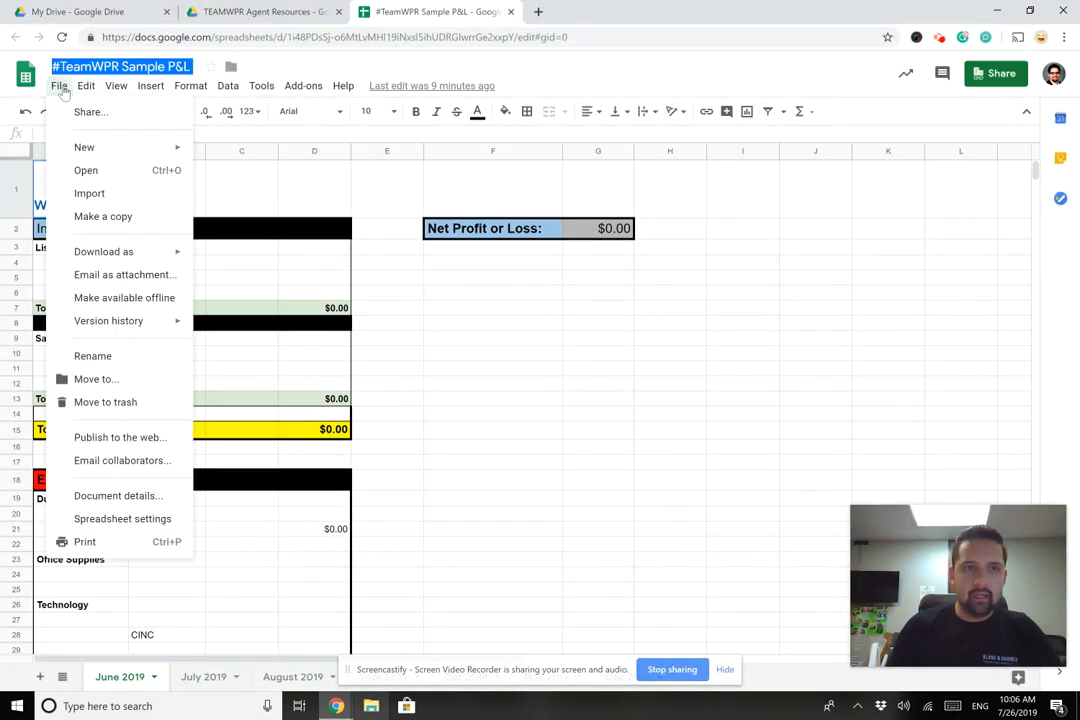
pyautogui.click(127, 218)
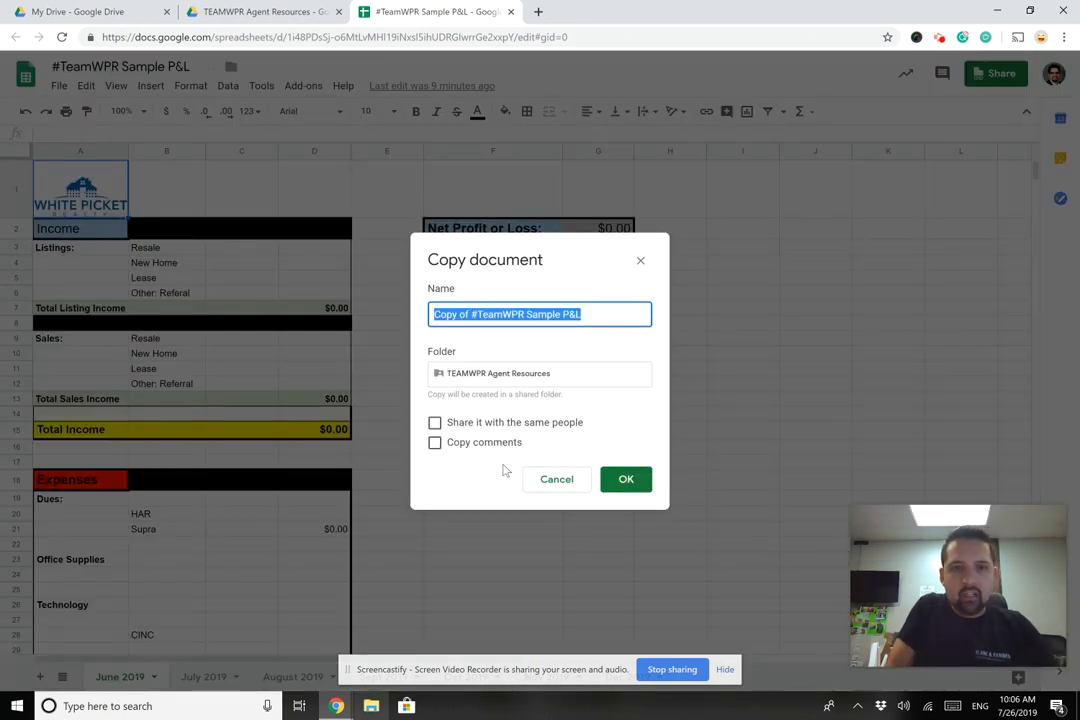
pyautogui.click(494, 380)
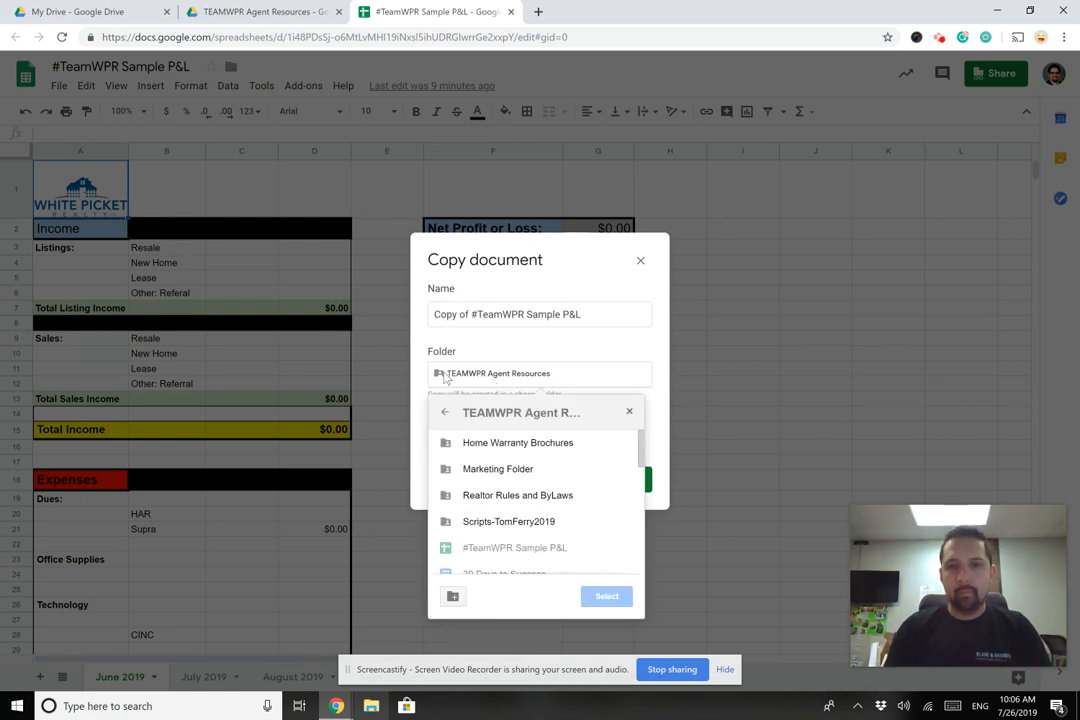
pyautogui.click(444, 413)
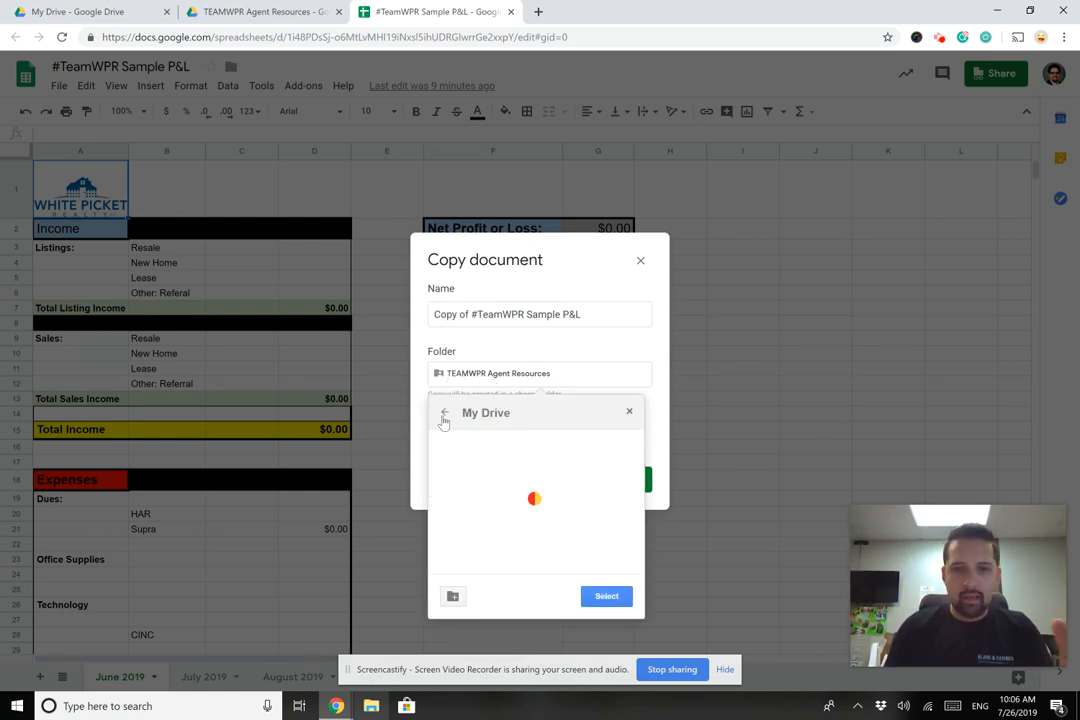
pyautogui.click(516, 416)
pyautogui.click(444, 413)
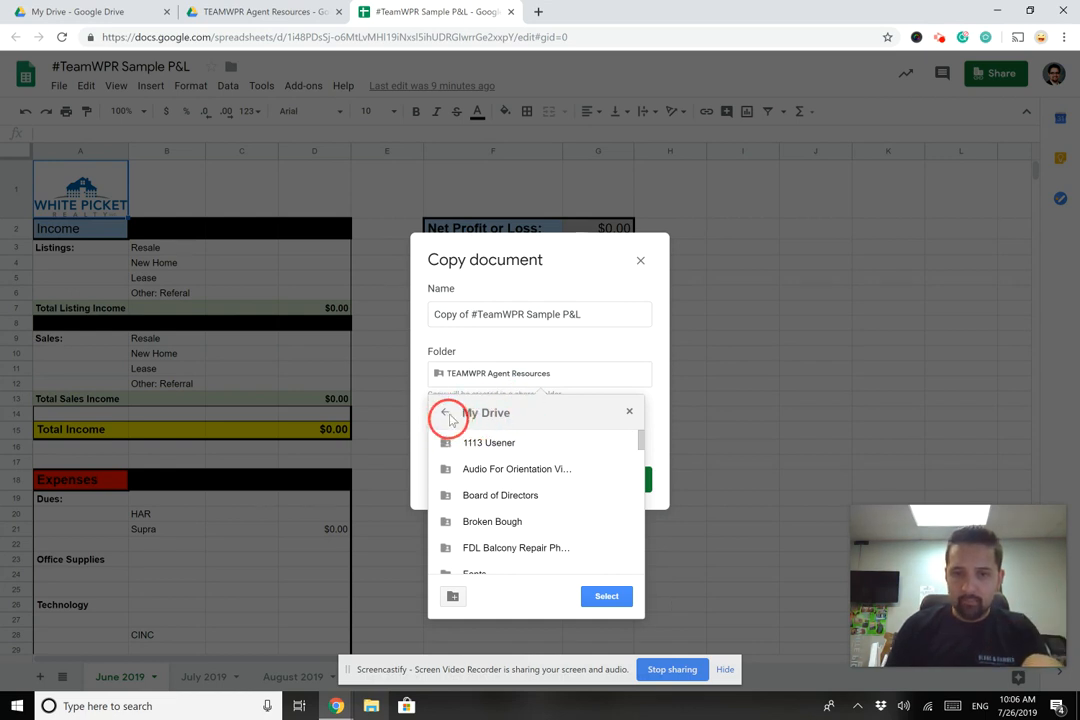
pyautogui.click(605, 597)
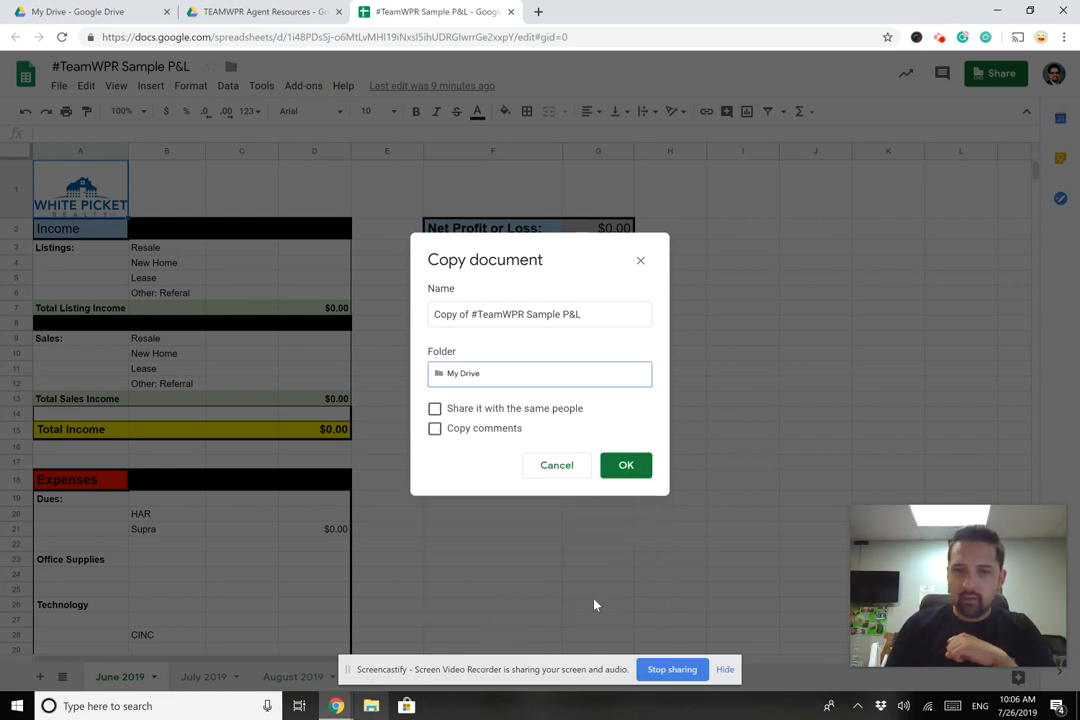
# - Rename the copy by replacing "Copy of" with the agent's first name in possessive form plus "Agent", and remove "Sample" from the title
pyautogui.click(613, 314)
pyautogui.click(612, 314)
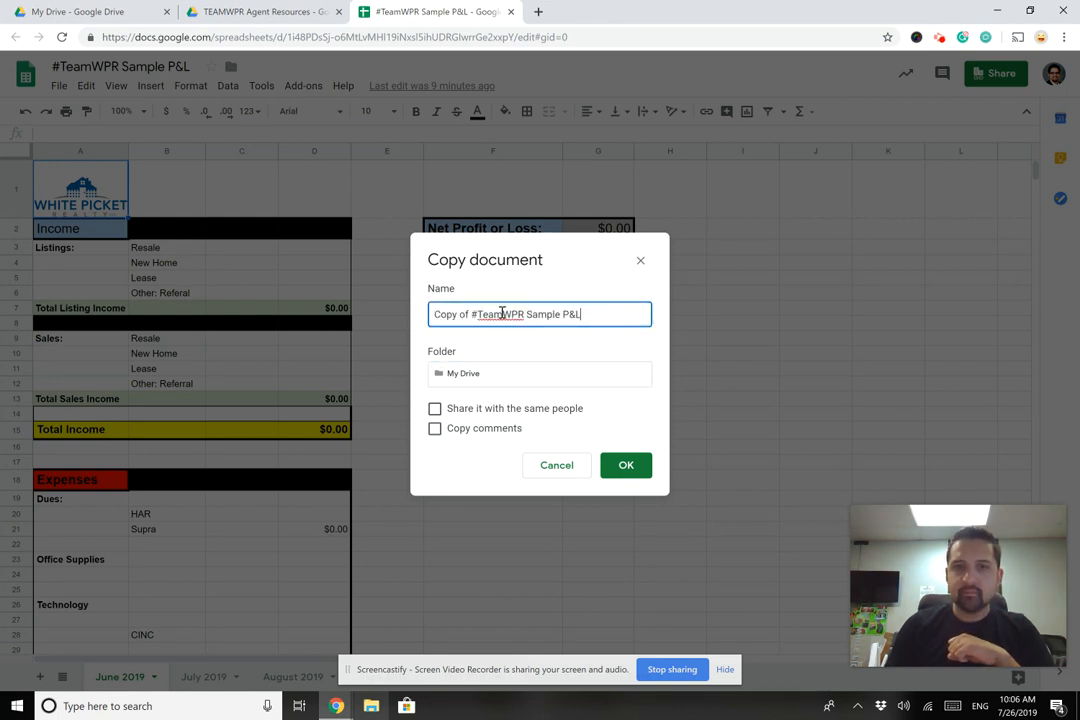
pyautogui.moveTo(471, 313); pyautogui.dragTo(313, 321)
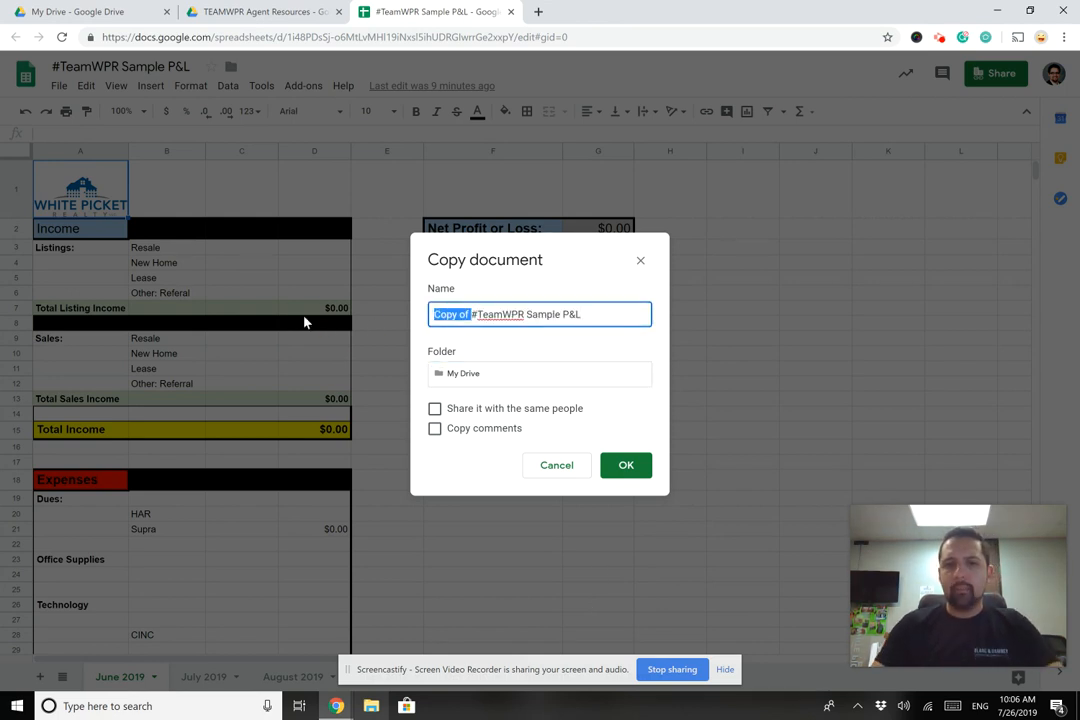
pyautogui.press('BackSpace')
pyautogui.write("Gibran's ")
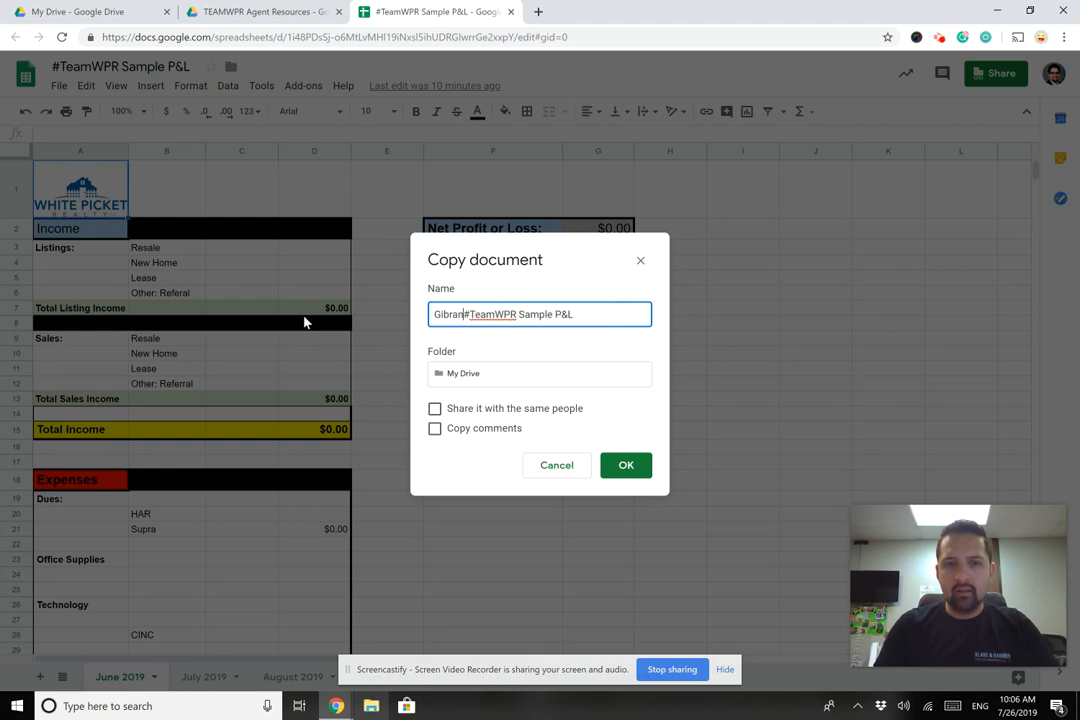
pyautogui.write('Agent')
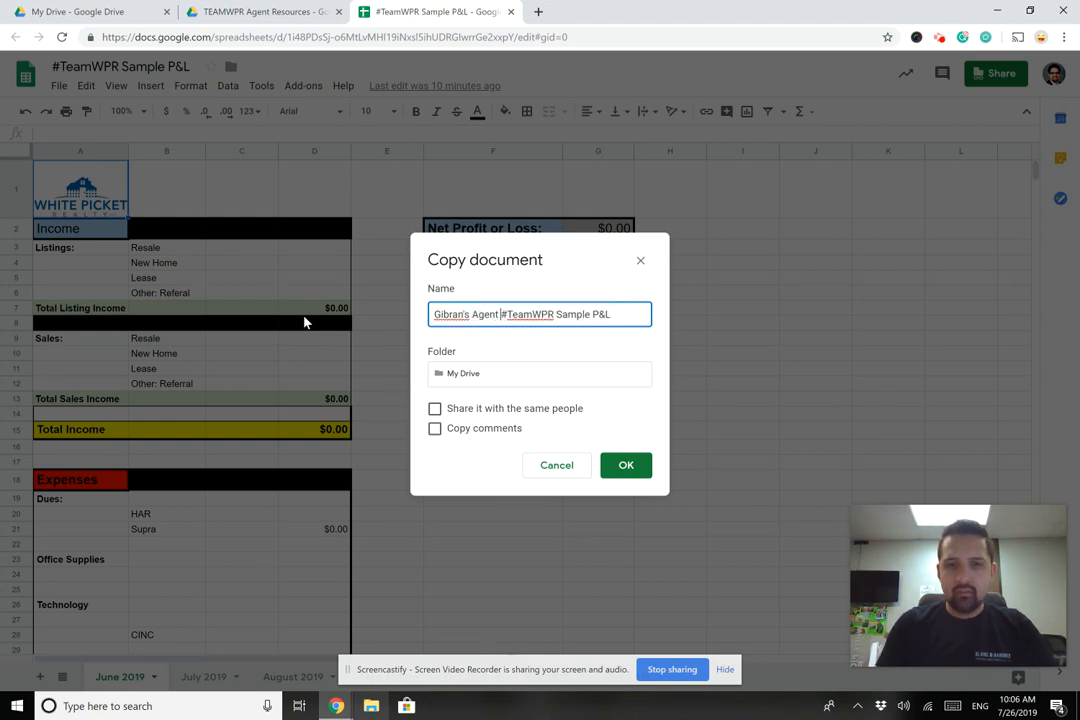
pyautogui.doubleClick(588, 313)
pyautogui.press('BackSpace')
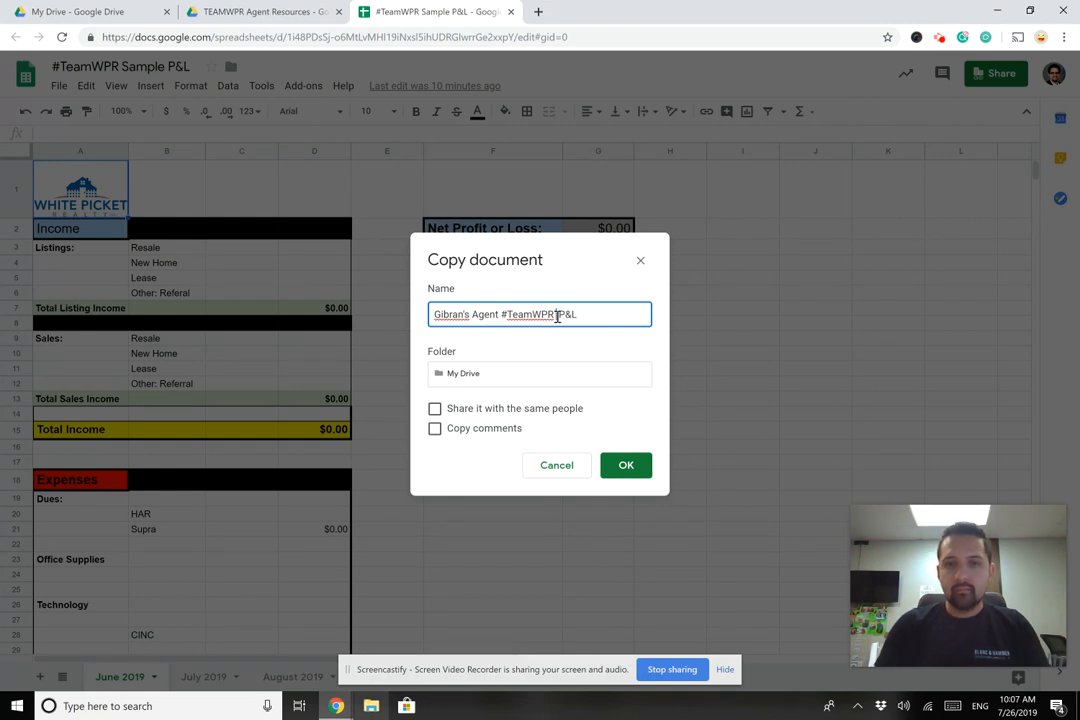
pyautogui.moveTo(562, 352)
pyautogui.mouseDown()
pyautogui.moveTo(646, 357)
pyautogui.moveTo(559, 251)
pyautogui.moveTo(396, 318)
pyautogui.moveTo(615, 357)
pyautogui.moveTo(575, 361)
pyautogui.mouseUp()
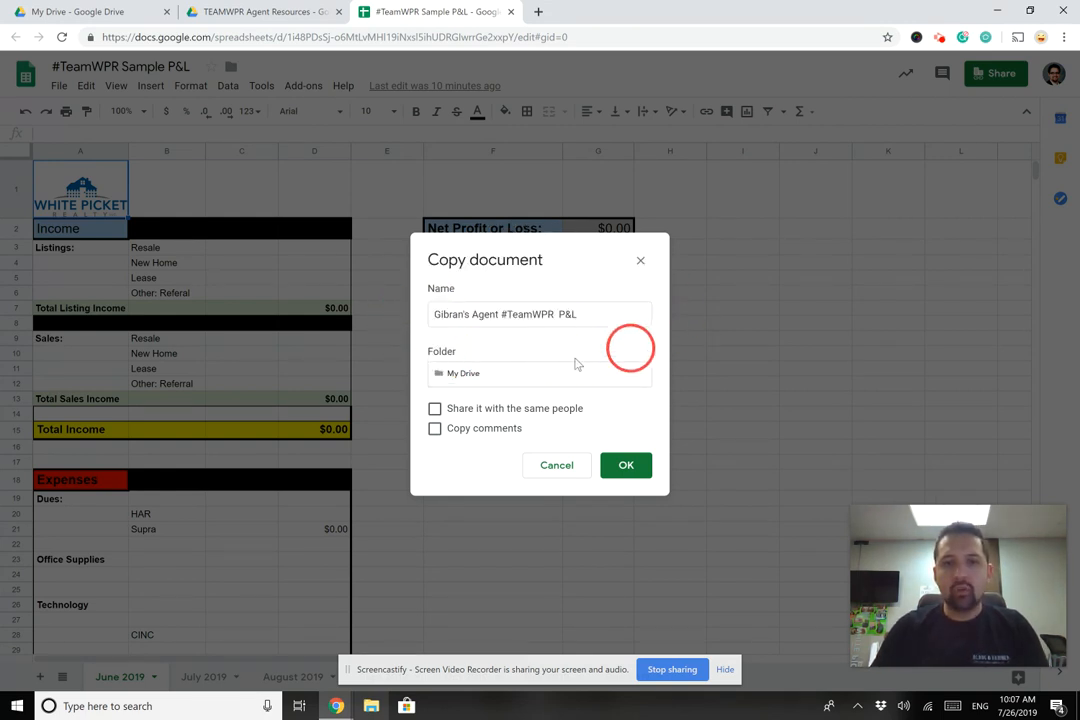
# - Check the folder choices for the copy, keep My Drive as the destination, and create the copy
pyautogui.click(524, 384)
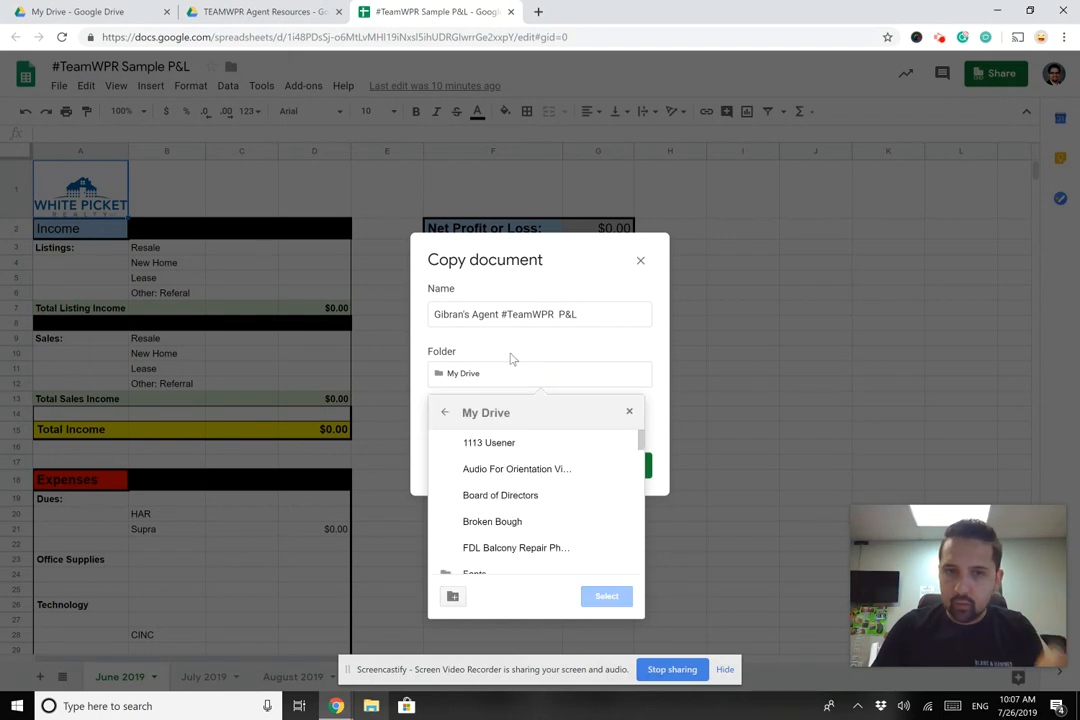
pyautogui.click(511, 358)
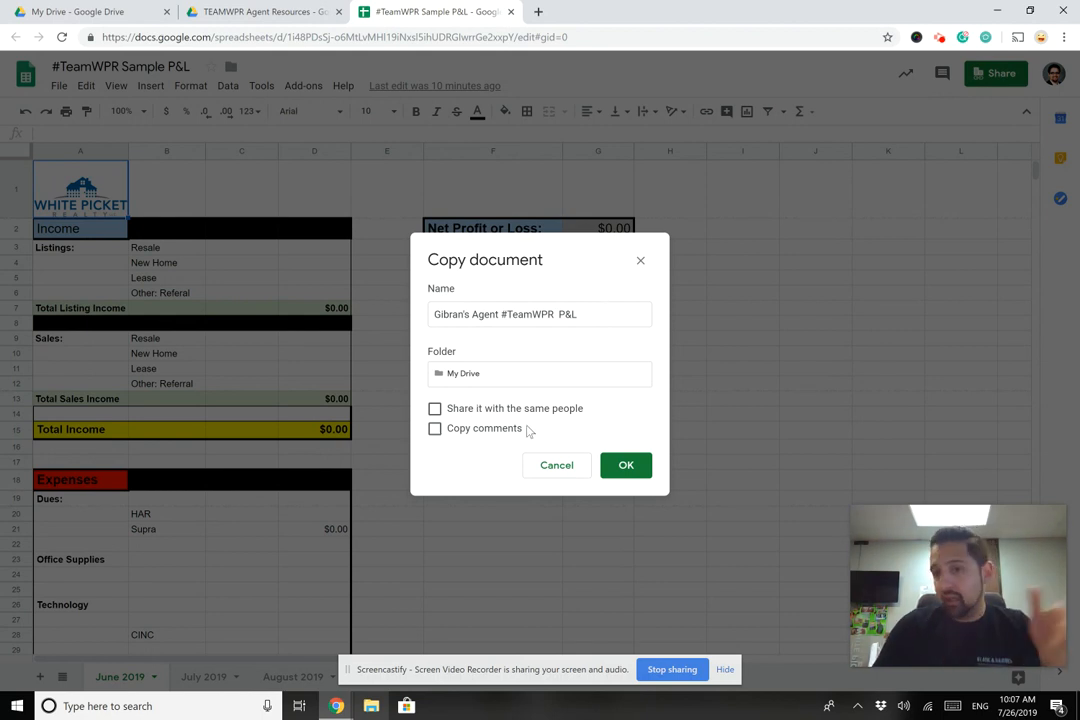
pyautogui.click(627, 467)
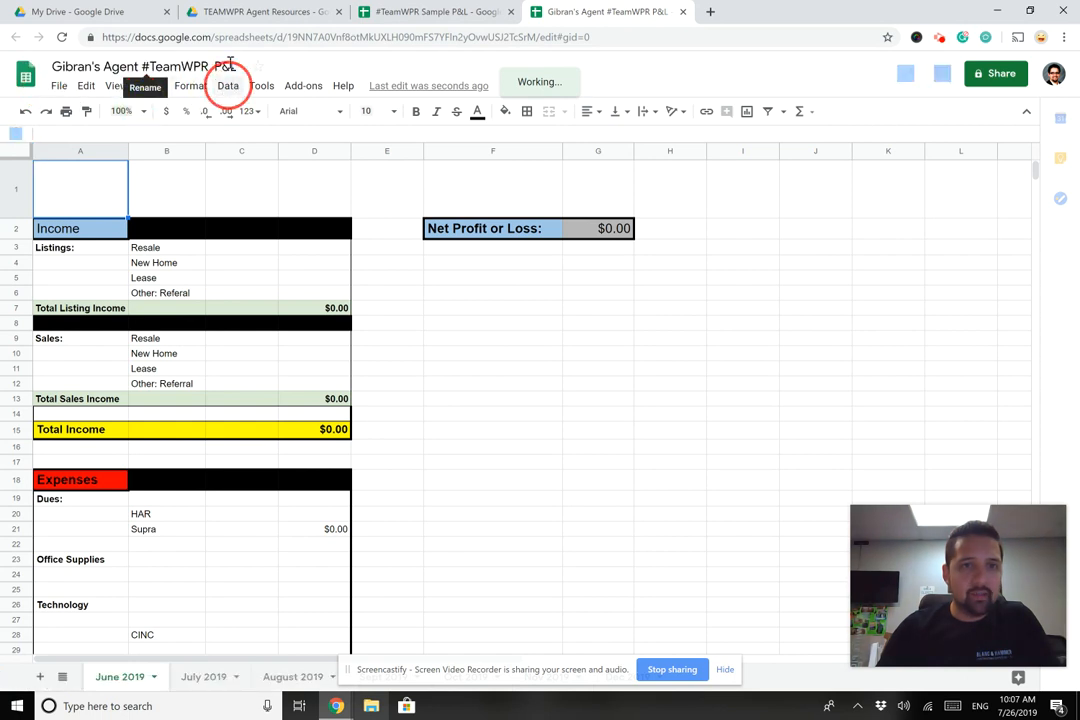
# - Check the title of the new copy against the original and close the original #TeamWPR Sample P&L spreadsheet
pyautogui.moveTo(242, 67); pyautogui.dragTo(29, 70)
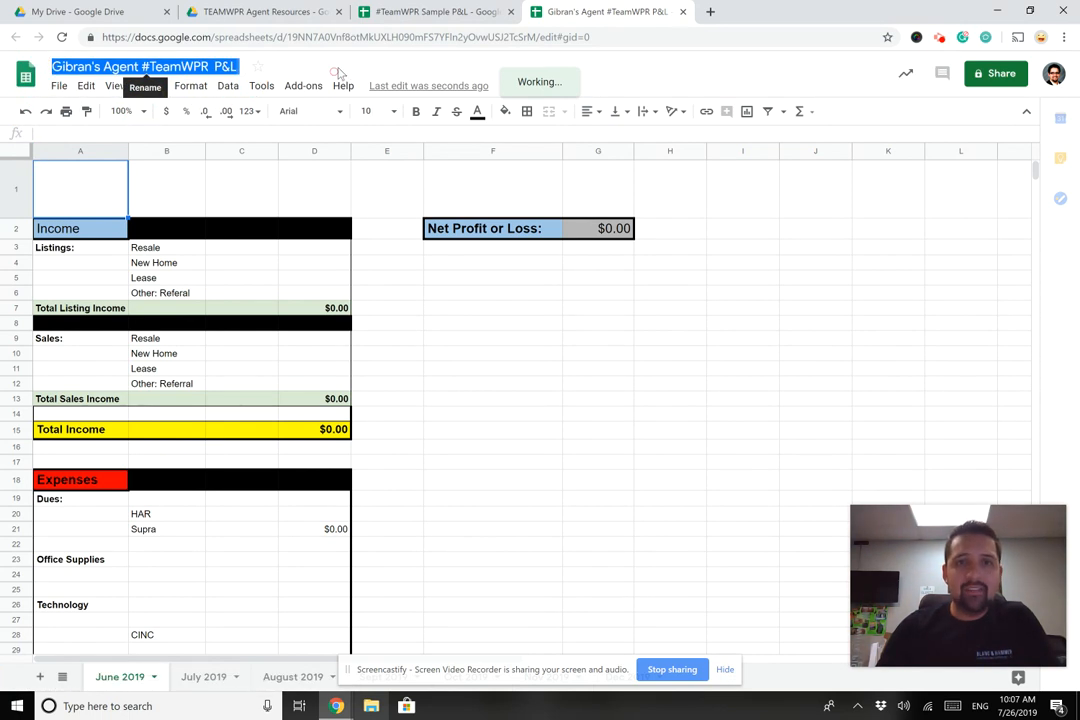
pyautogui.click(433, 12)
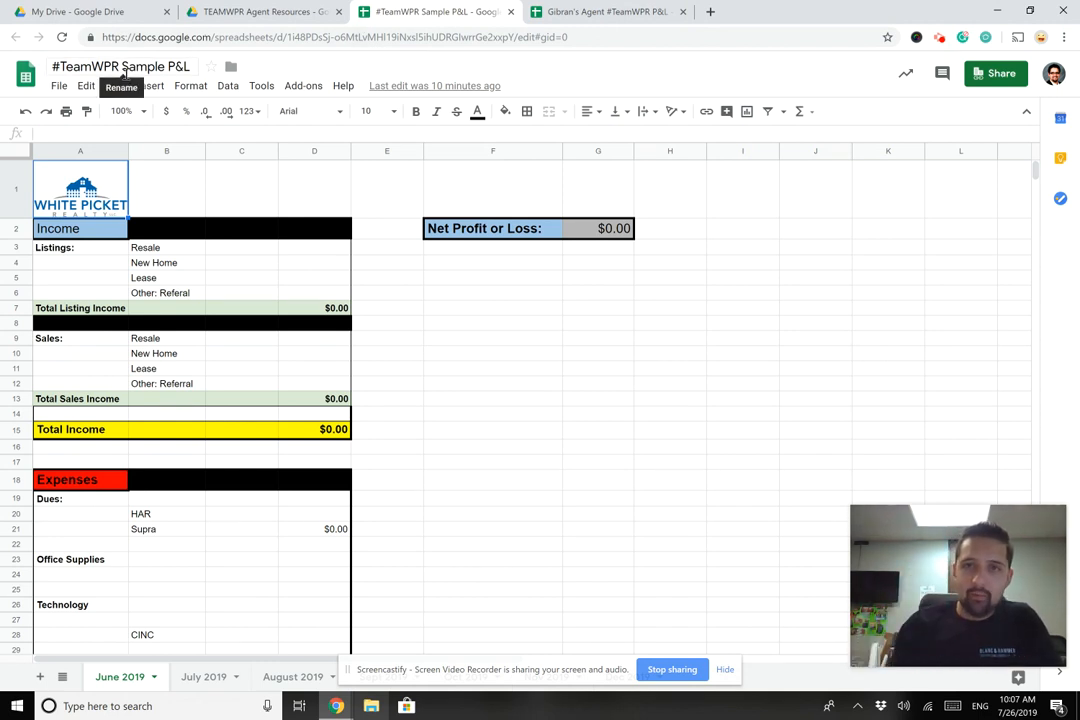
pyautogui.click(510, 12)
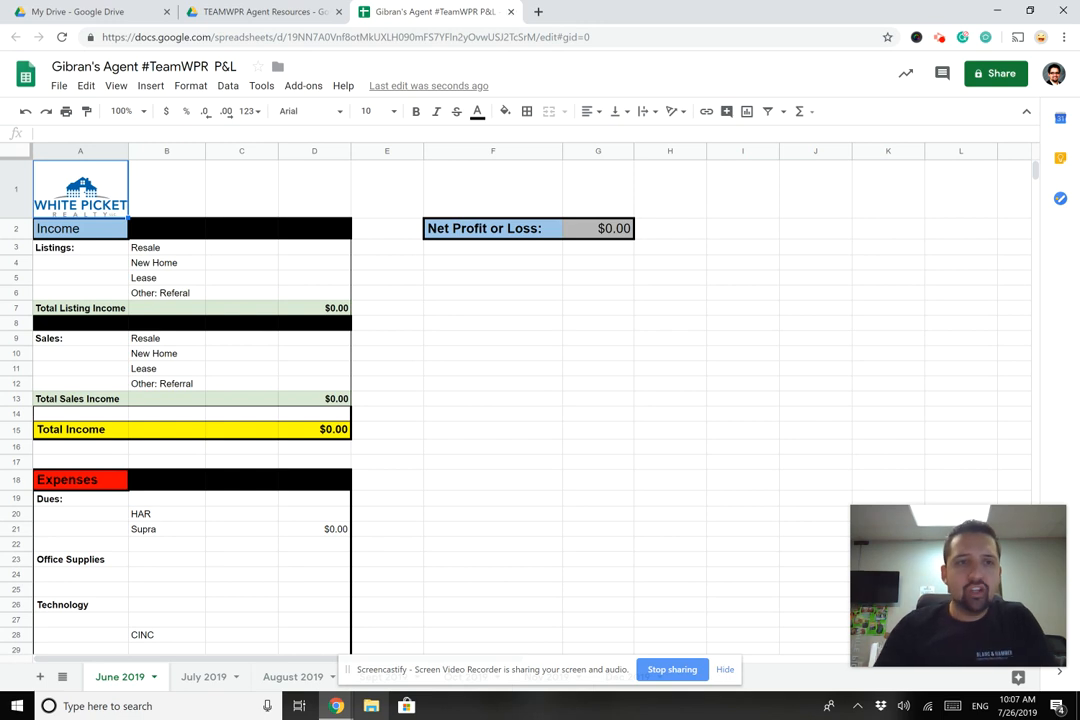
# - Enter 6000 as the Resale income under Listings in the June 2019 sheet
pyautogui.scroll(-1, 117, 237)
pyautogui.press('Down')
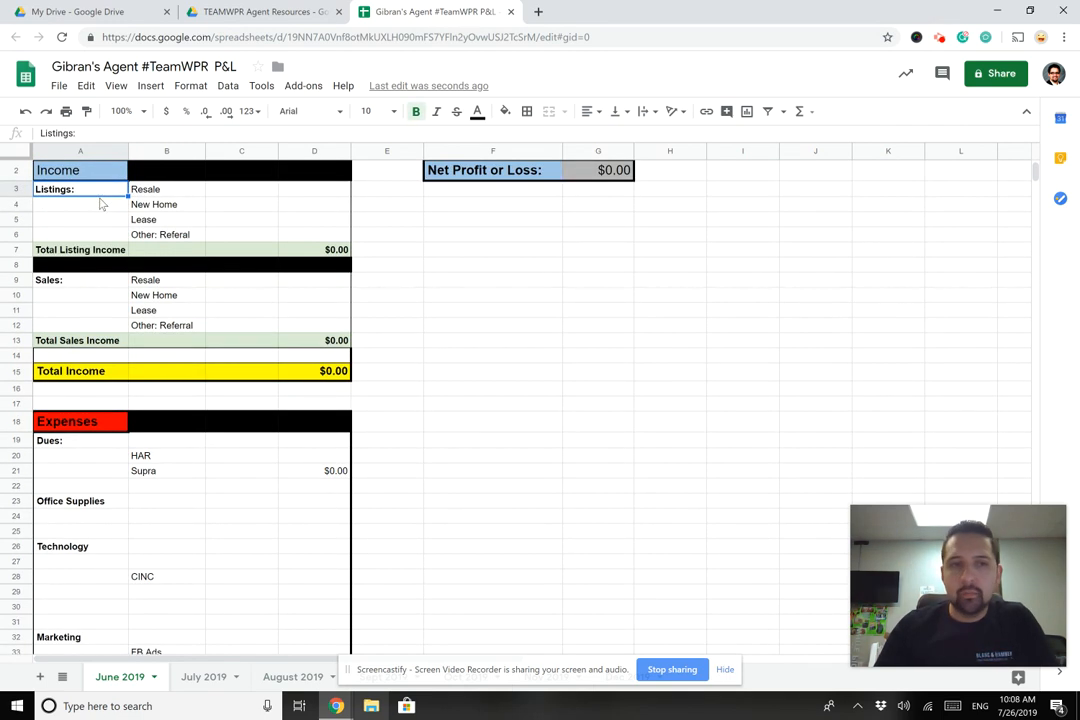
pyautogui.click(309, 190)
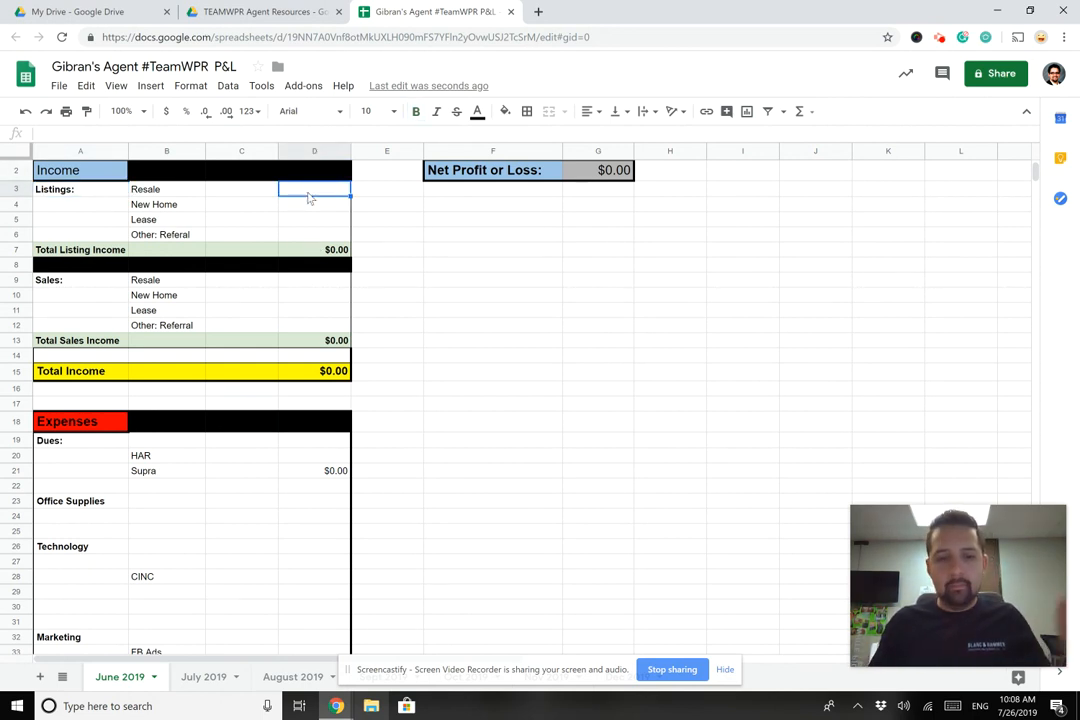
pyautogui.write('6000')
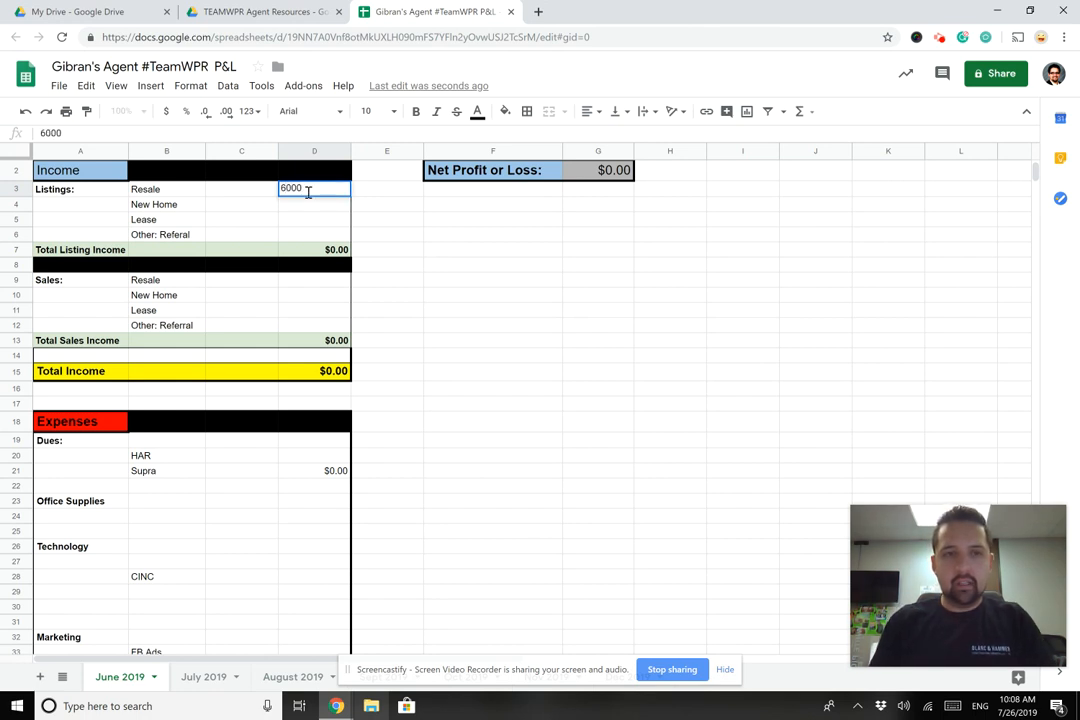
pyautogui.press('Return')
# - Enter 800 for Lease and 1000 for Other: Referal under Listings in the June 2019 sheet
pyautogui.click(311, 224)
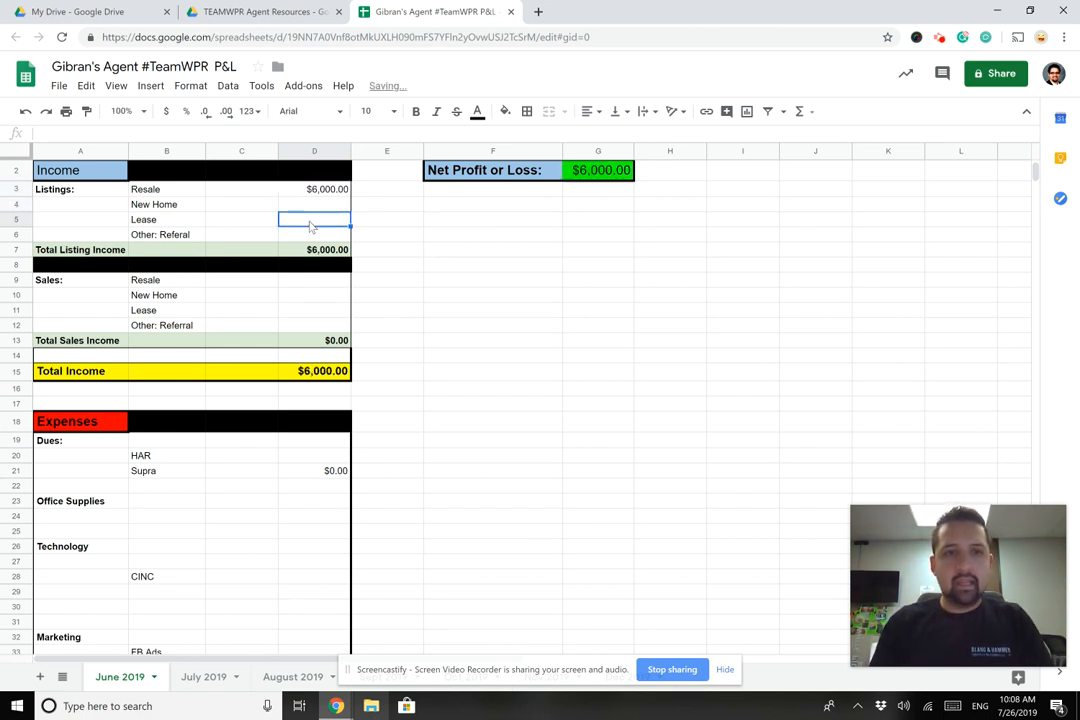
pyautogui.write('800')
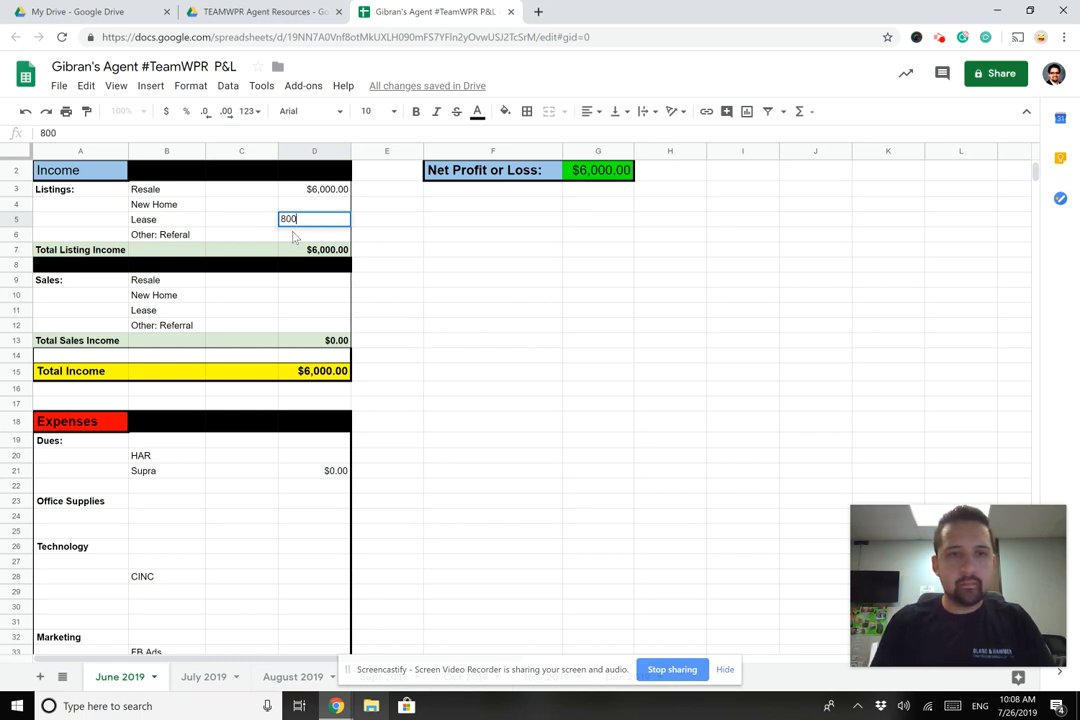
pyautogui.press('Return')
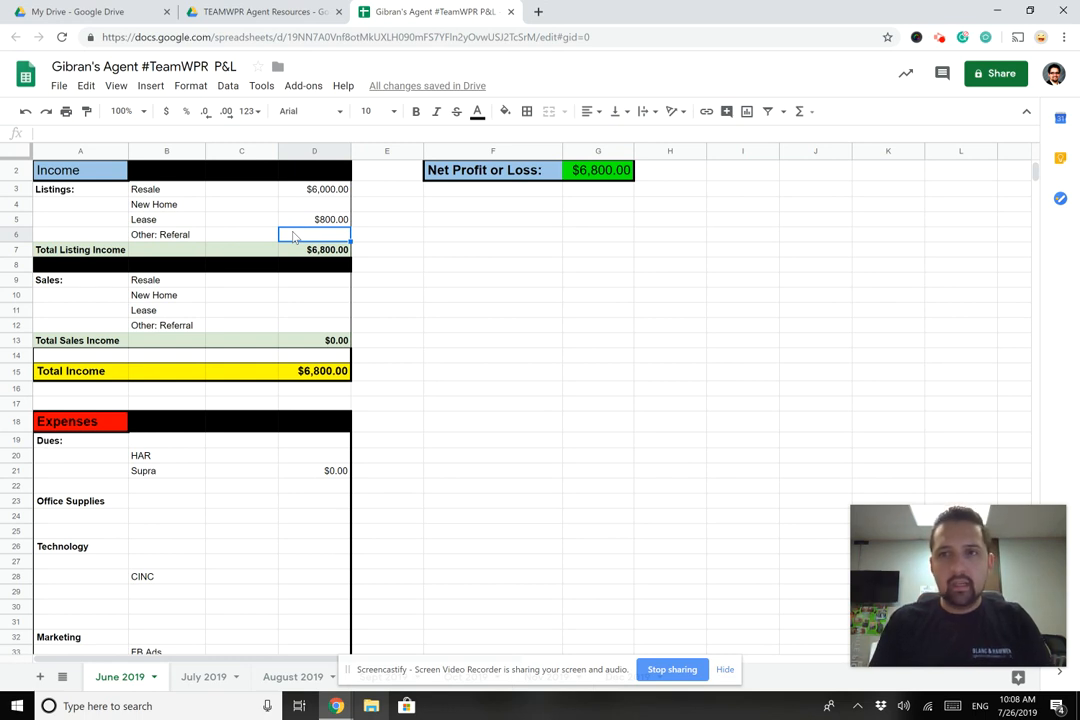
pyautogui.write('1000')
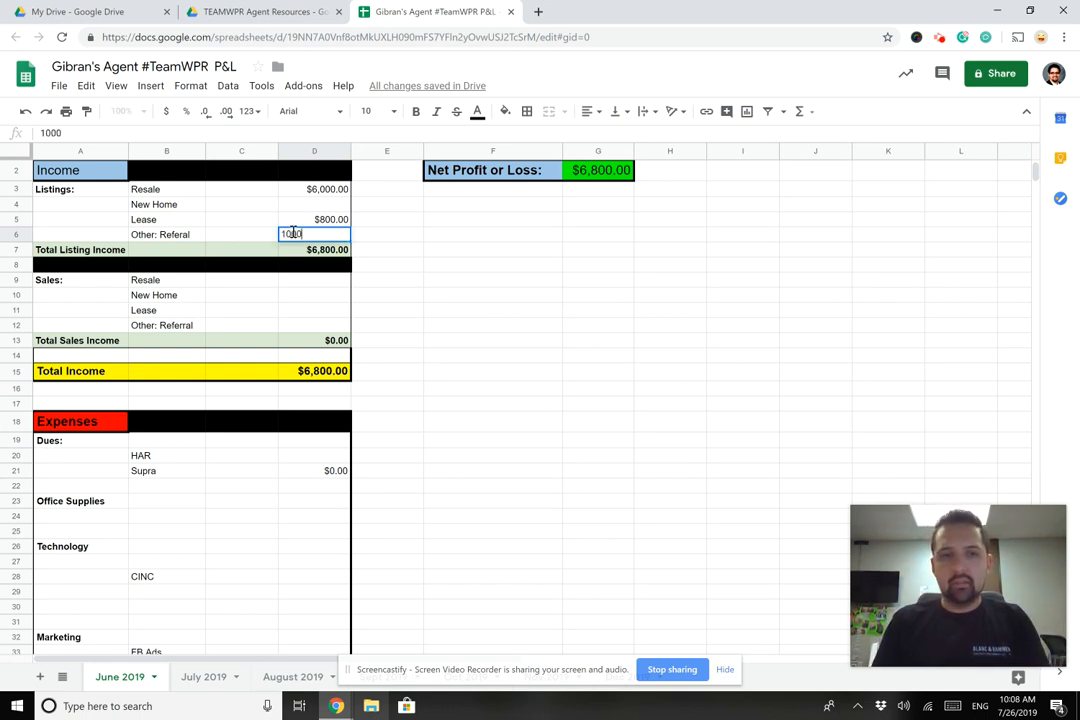
pyautogui.press('Up')
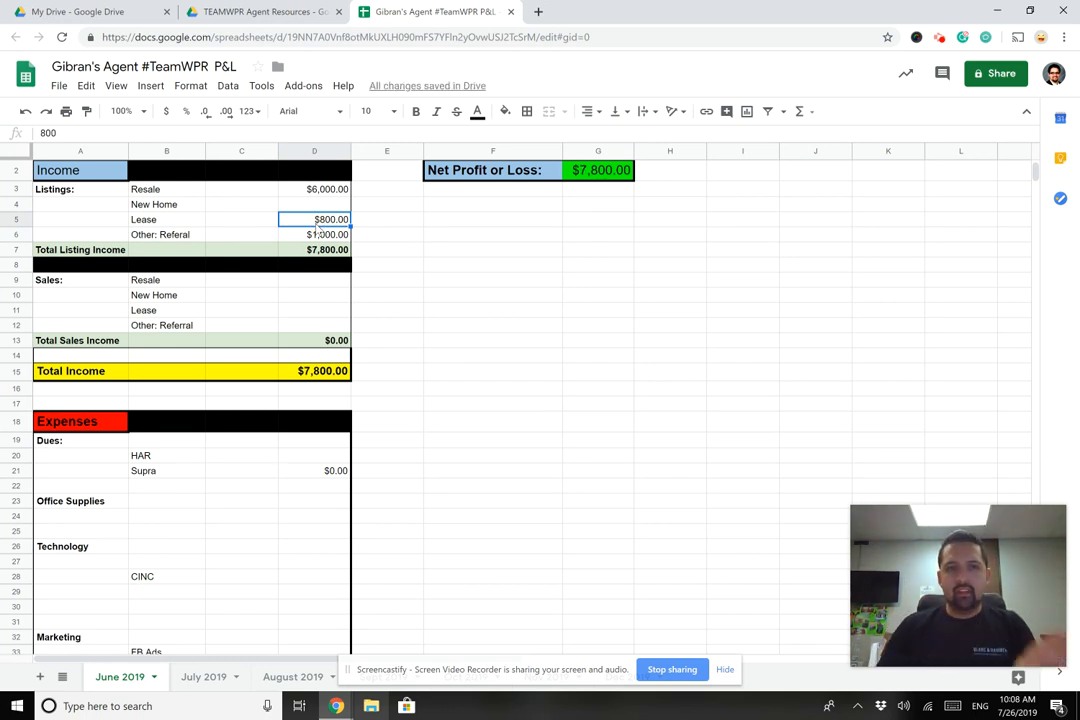
pyautogui.scroll(1, 316, 229)
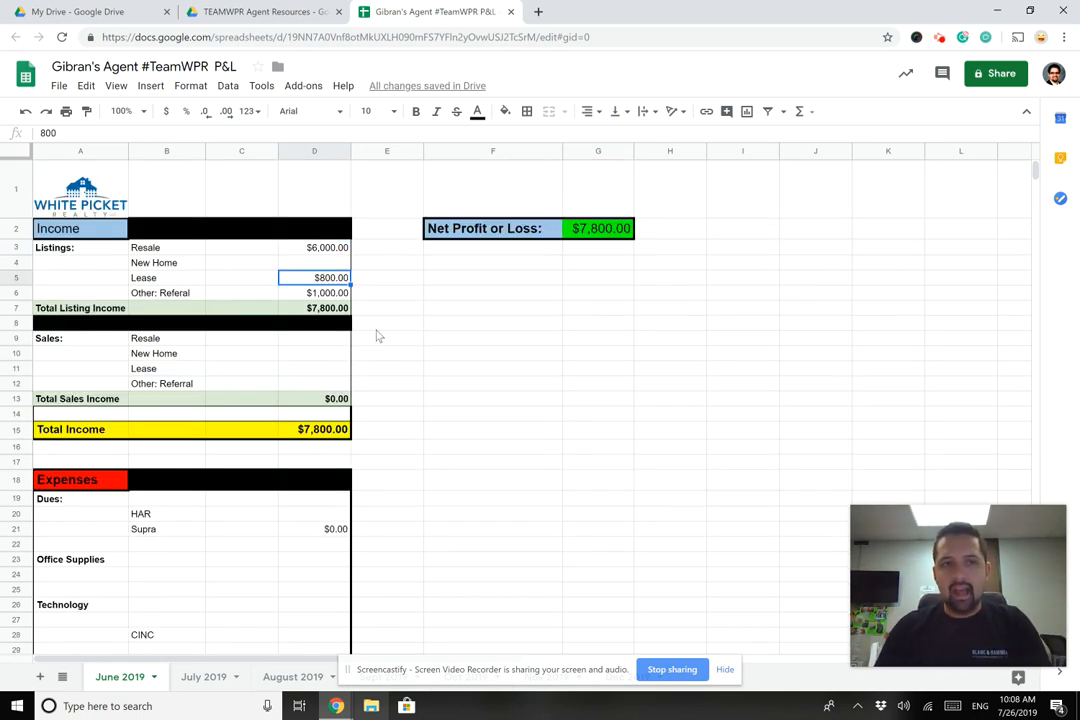
# - Hide the screen-sharing notice and compare the layout of the July 2019 sheet with the June 2019 sheet
pyautogui.click(724, 669)
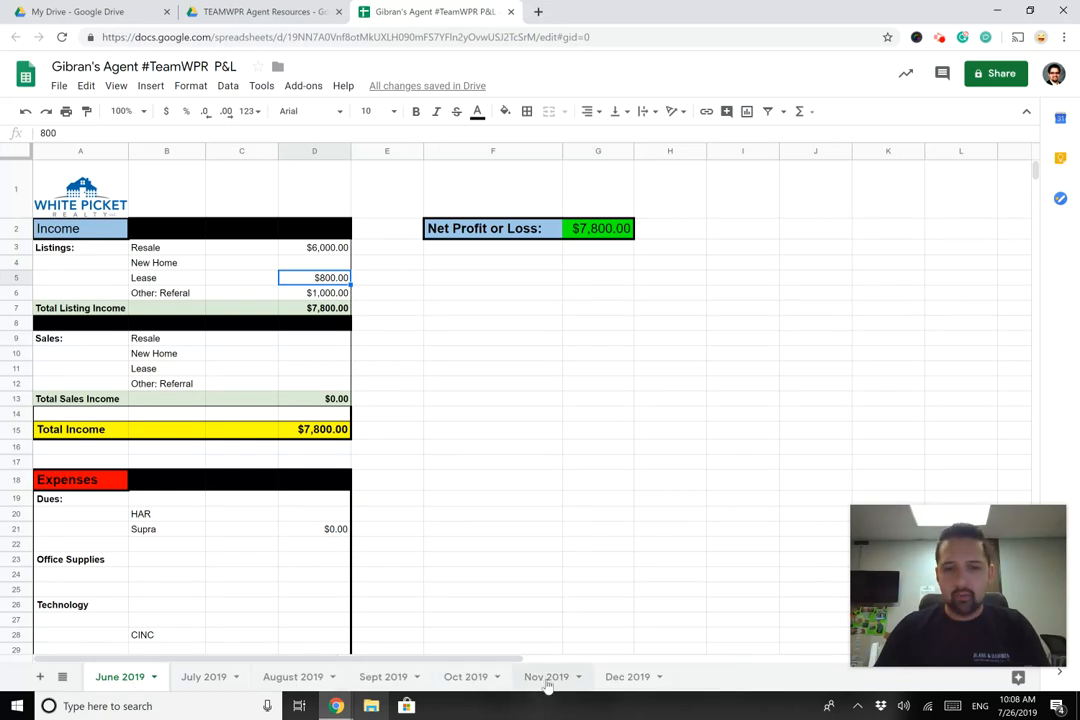
pyautogui.click(204, 678)
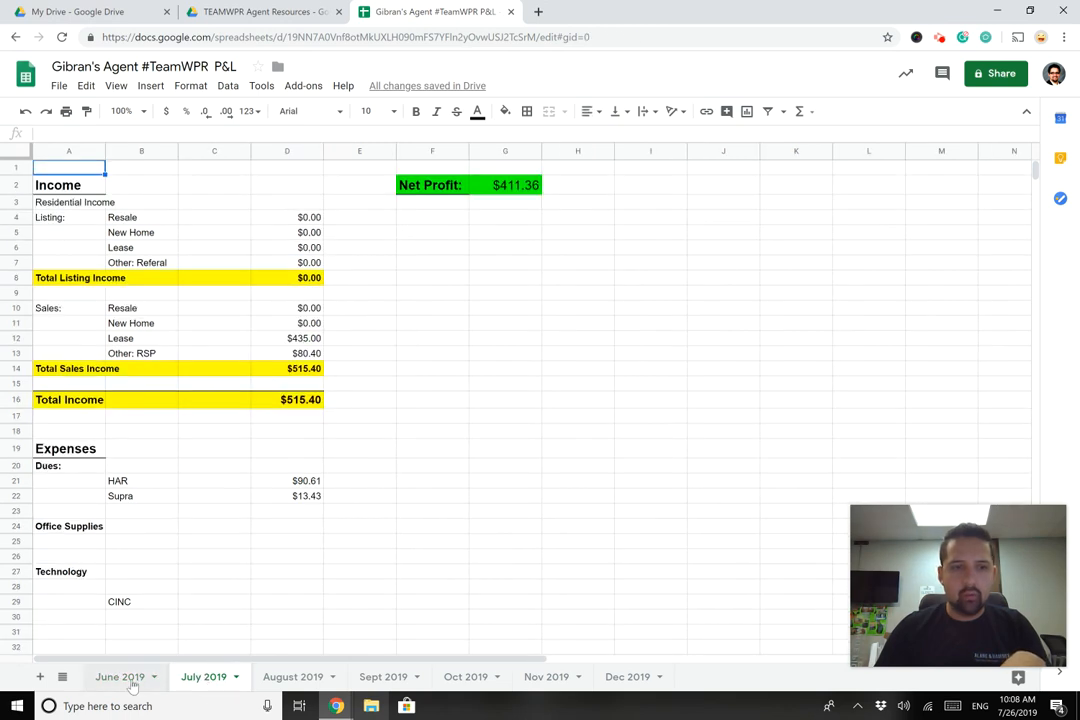
pyautogui.click(125, 678)
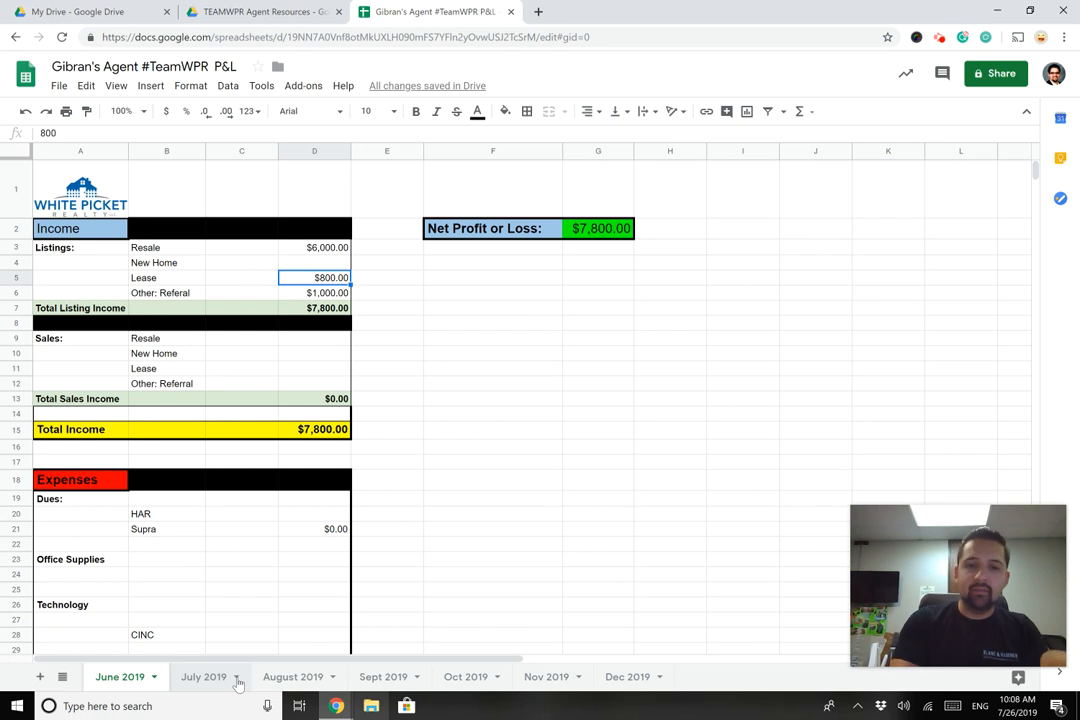
# - Duplicate the June 2019 sheet and try to rename the copy as July 2019
pyautogui.rightClick(110, 679)
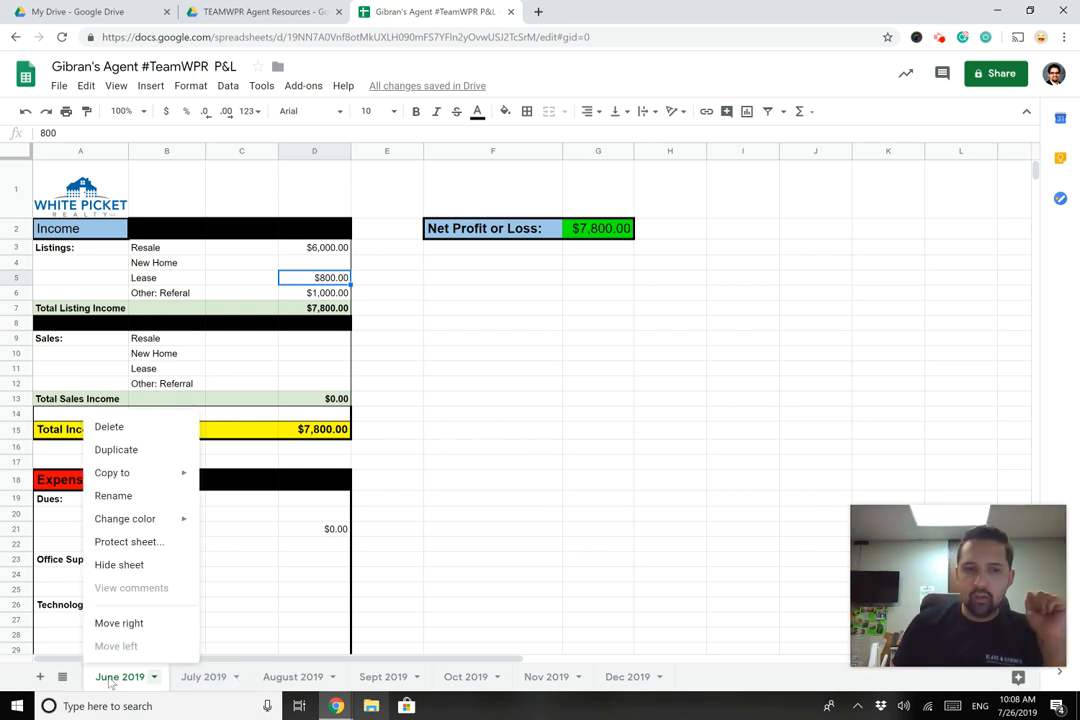
pyautogui.click(138, 462)
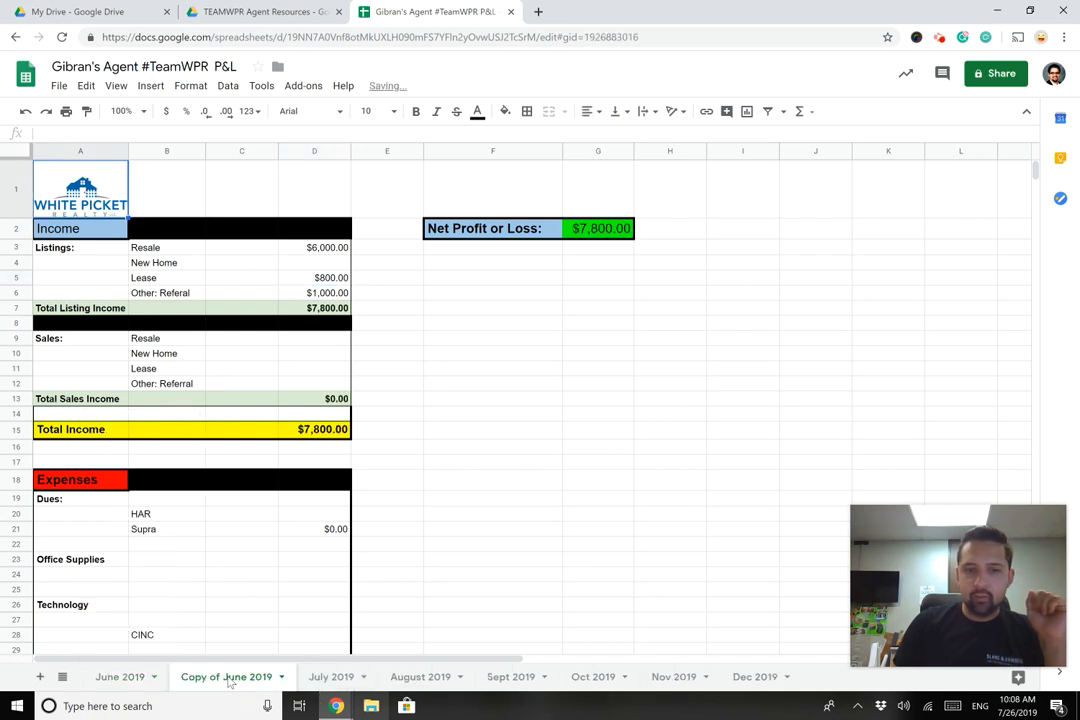
pyautogui.rightClick(228, 682)
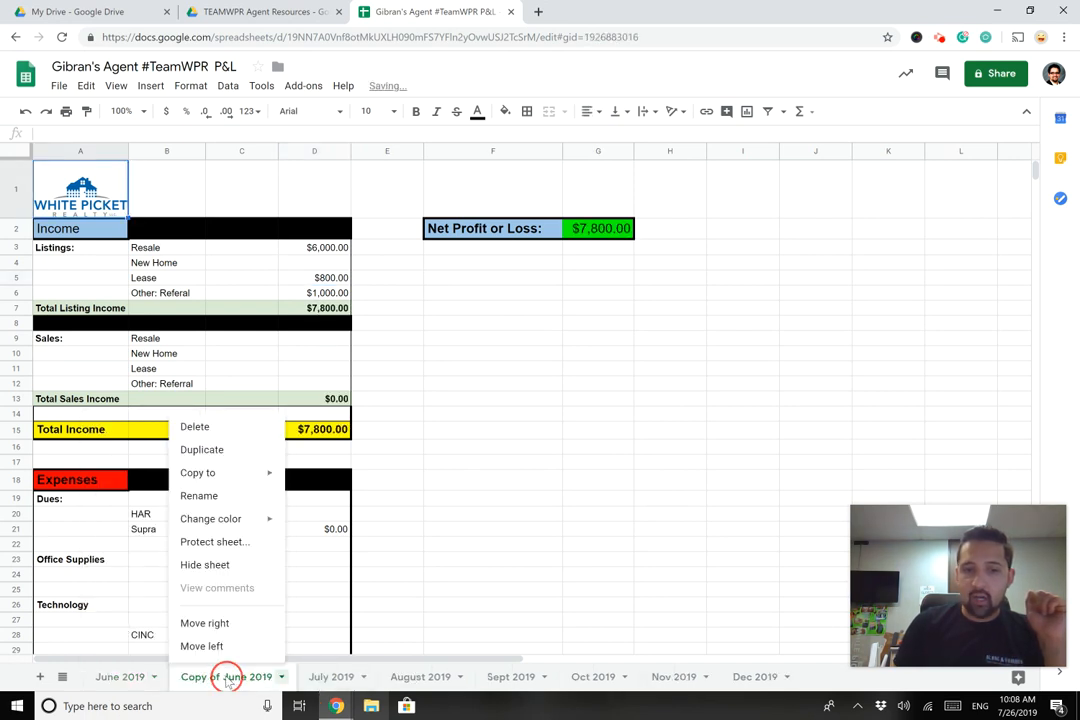
pyautogui.click(226, 505)
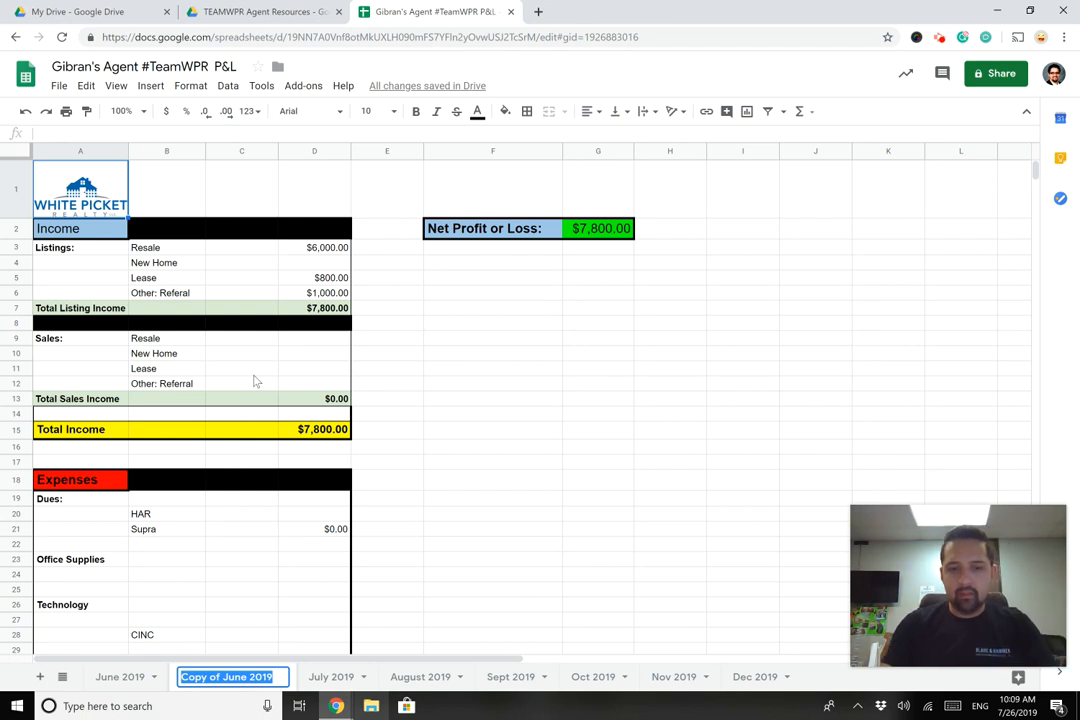
pyautogui.write('July 2019')
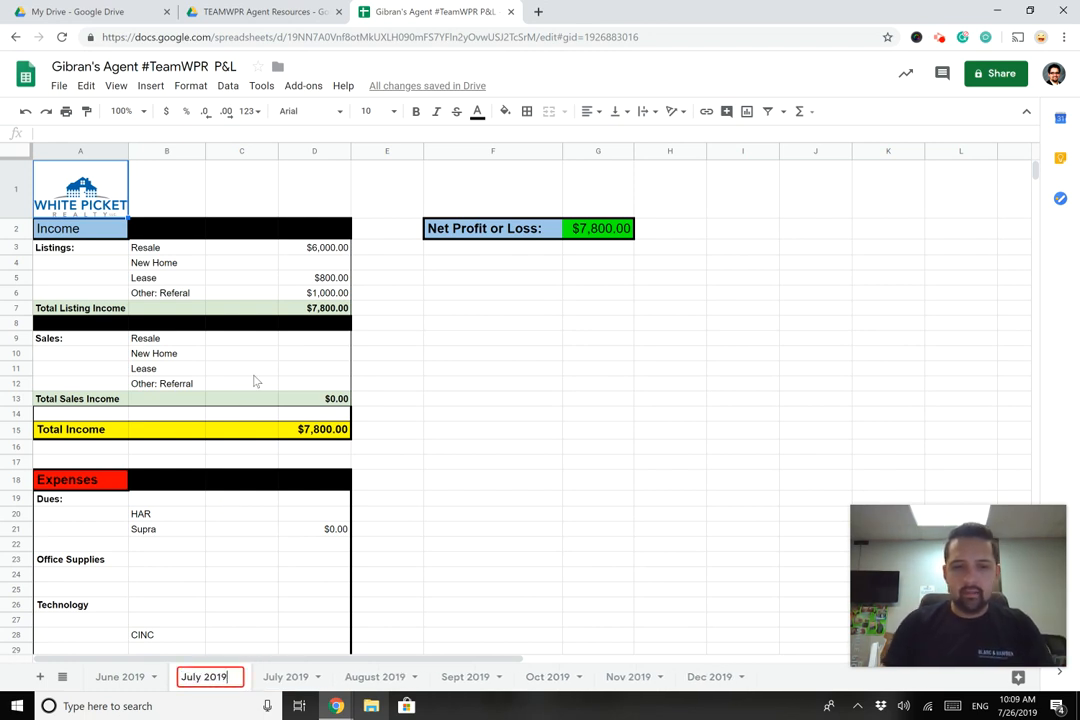
pyautogui.click(478, 478)
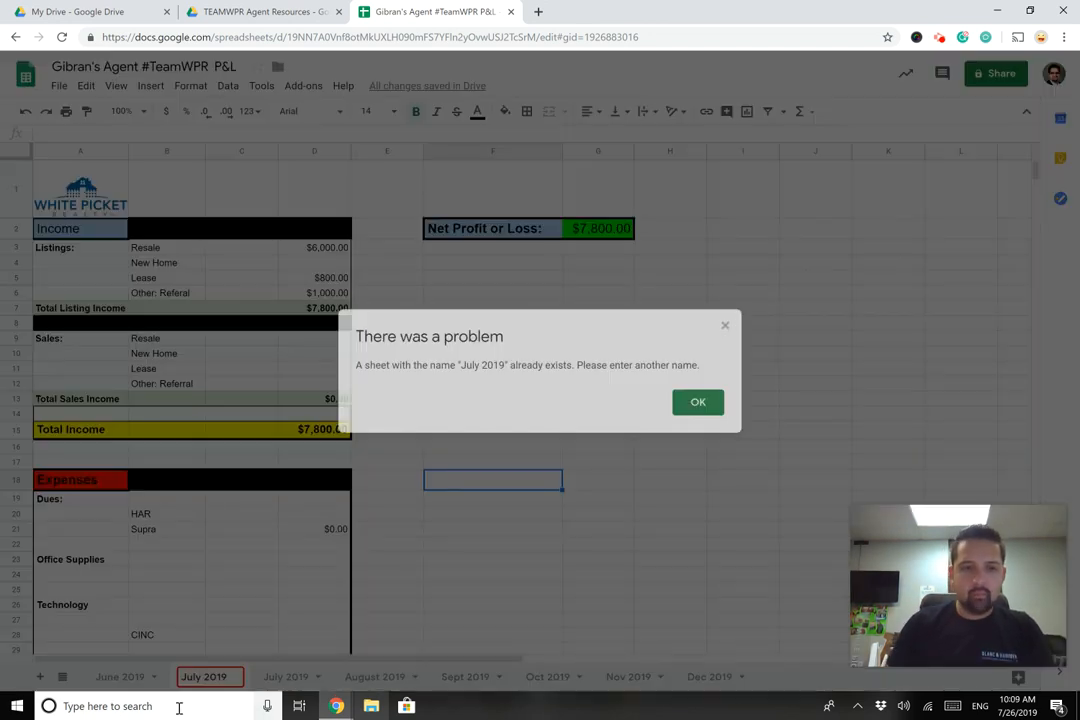
pyautogui.click(689, 413)
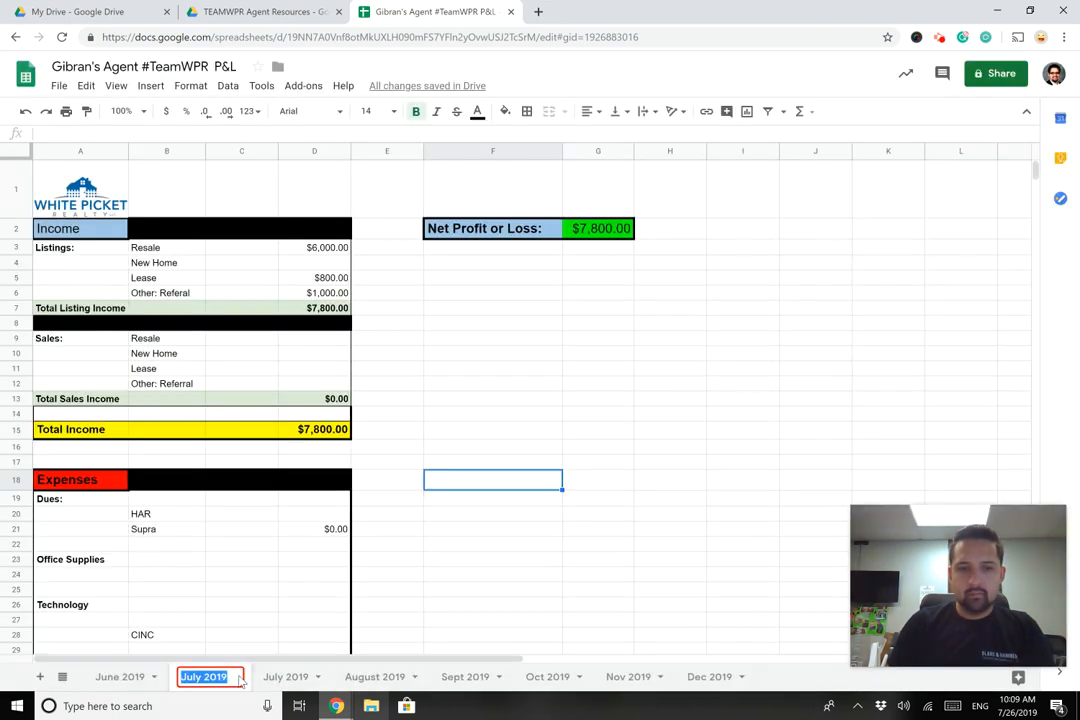
# - Dismiss the naming problem and shorten the name of the duplicated June sheet to July 201
pyautogui.click(298, 678)
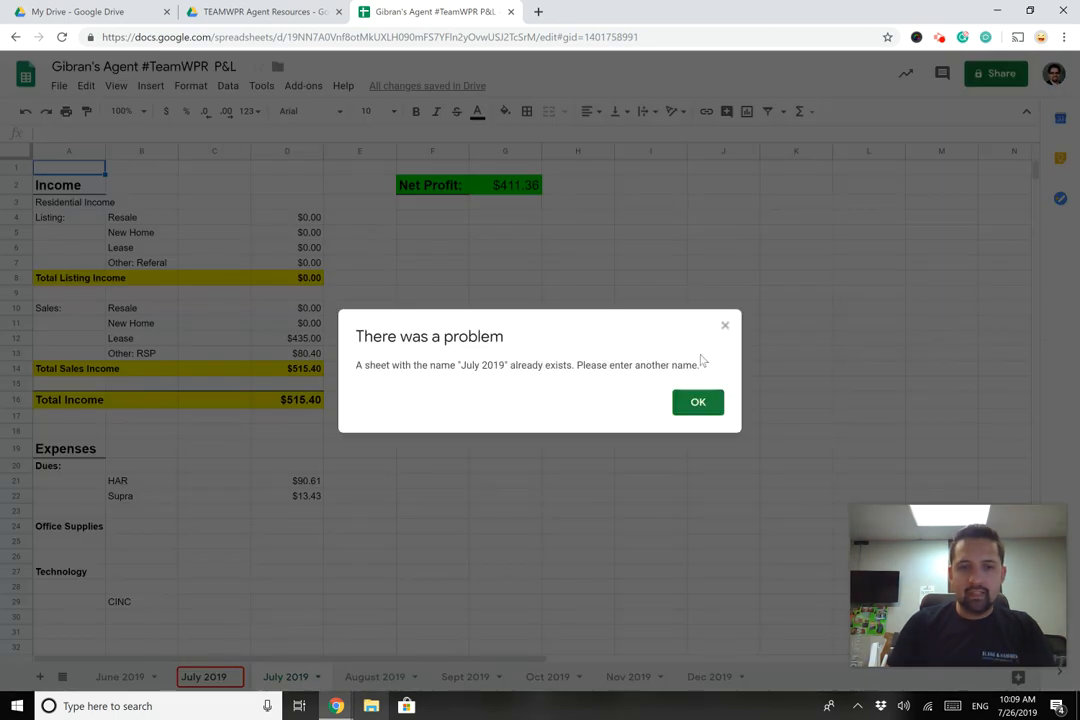
pyautogui.click(698, 403)
pyautogui.click(233, 678)
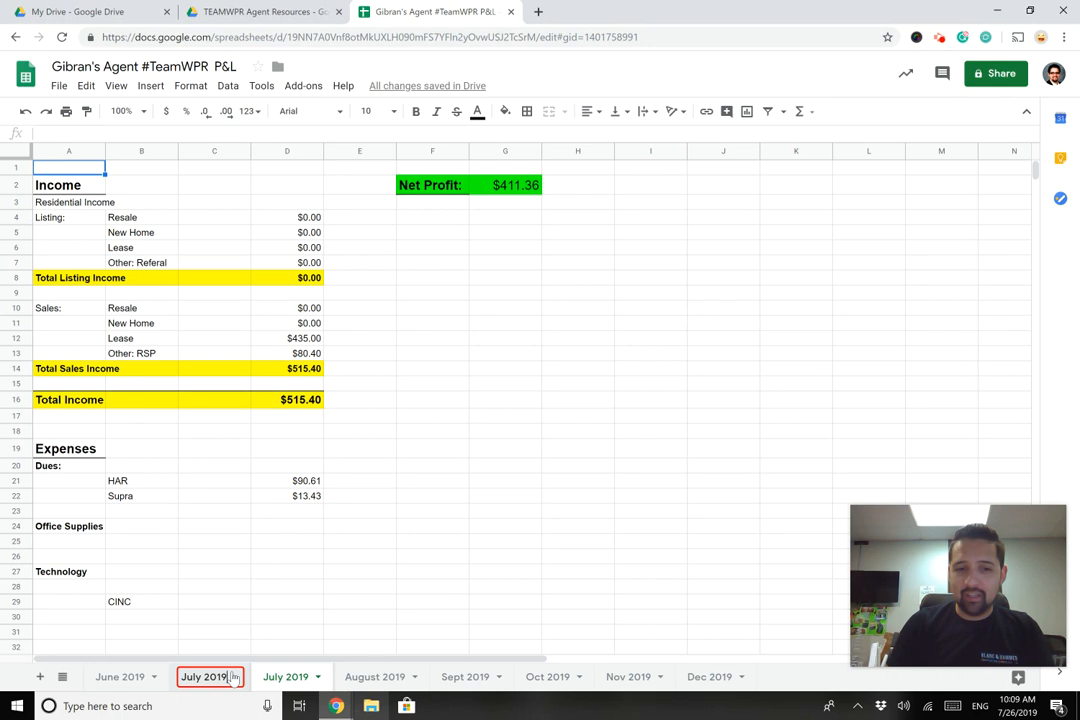
pyautogui.press('BackSpace')
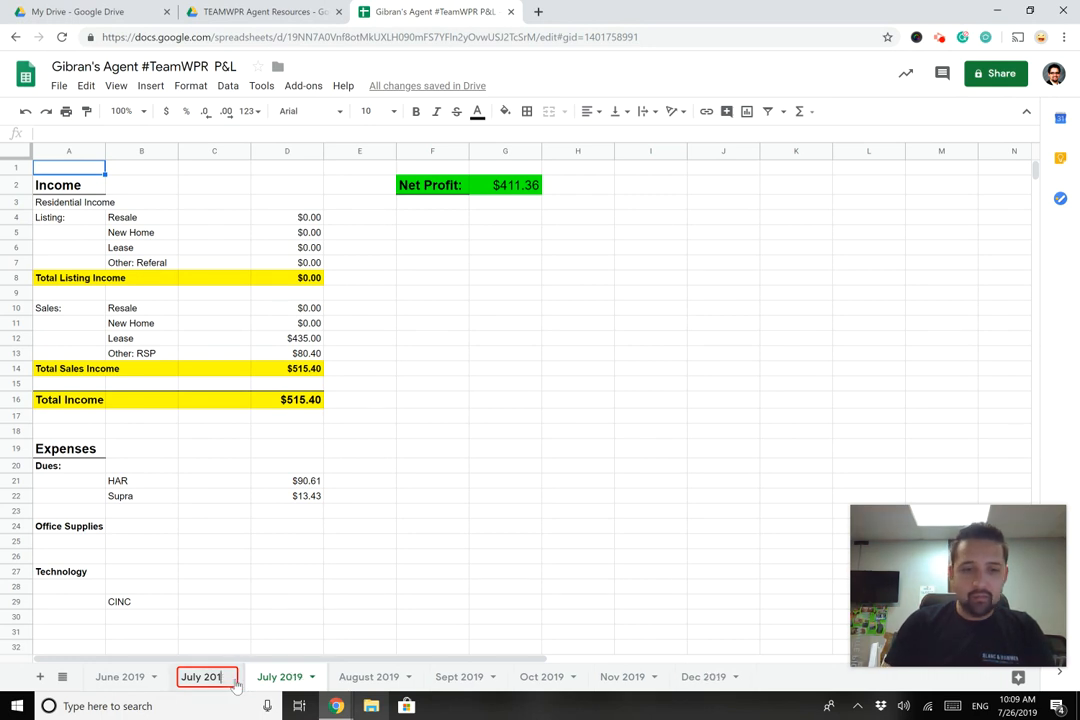
pyautogui.click(308, 677)
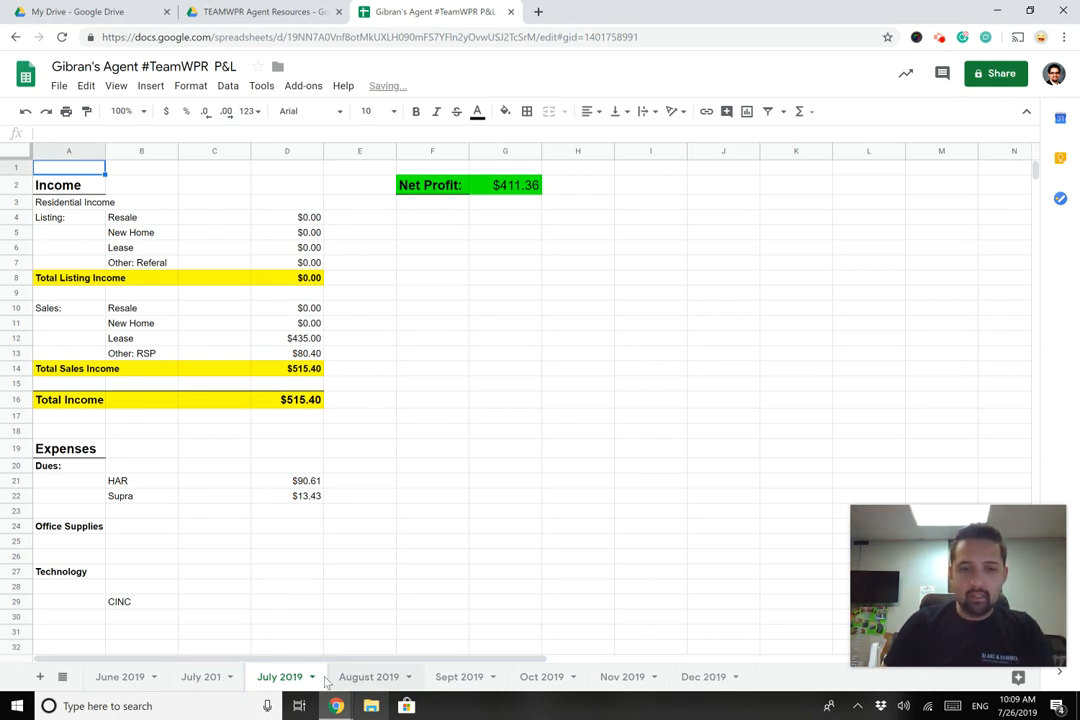
# - Delete the old July 2019 sheet that has the outdated layout
pyautogui.click(314, 679)
pyautogui.click(279, 451)
pyautogui.click(270, 427)
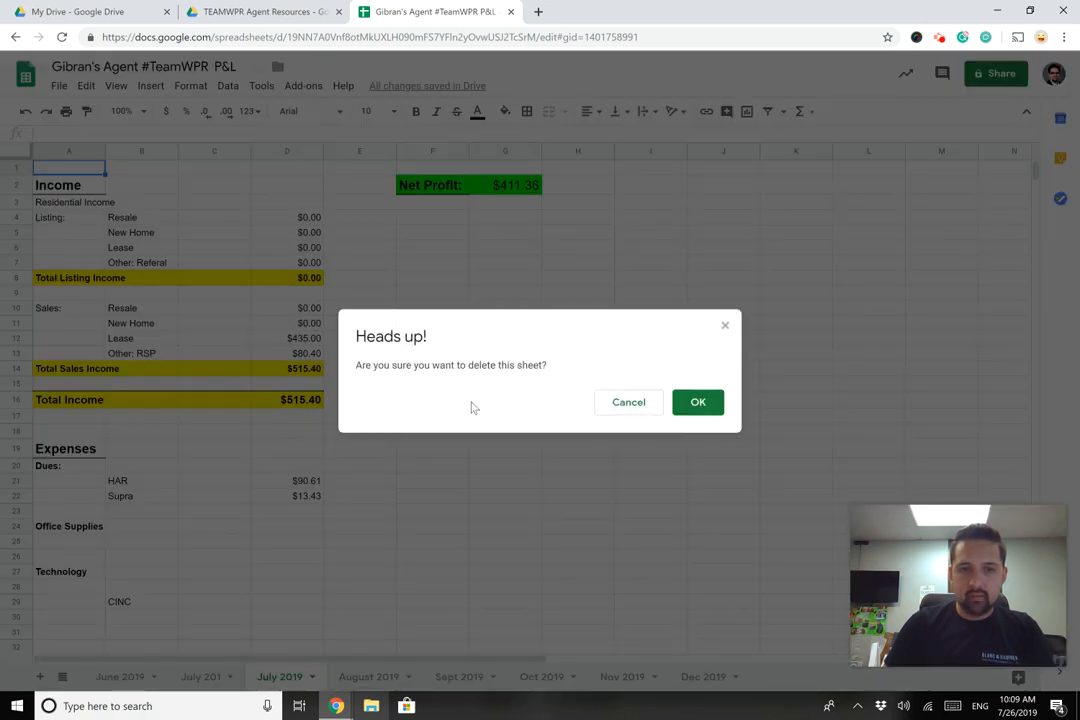
pyautogui.click(698, 403)
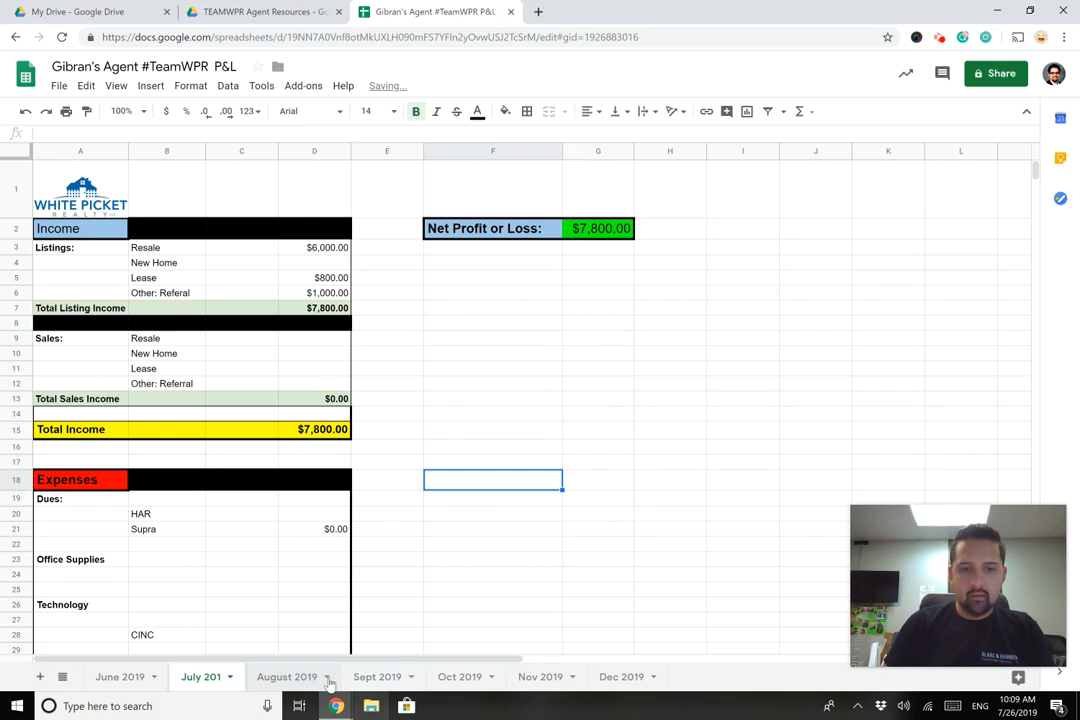
# - Delete the old August 2019 and Sept 2019 sheets from the spreadsheet
pyautogui.click(330, 674)
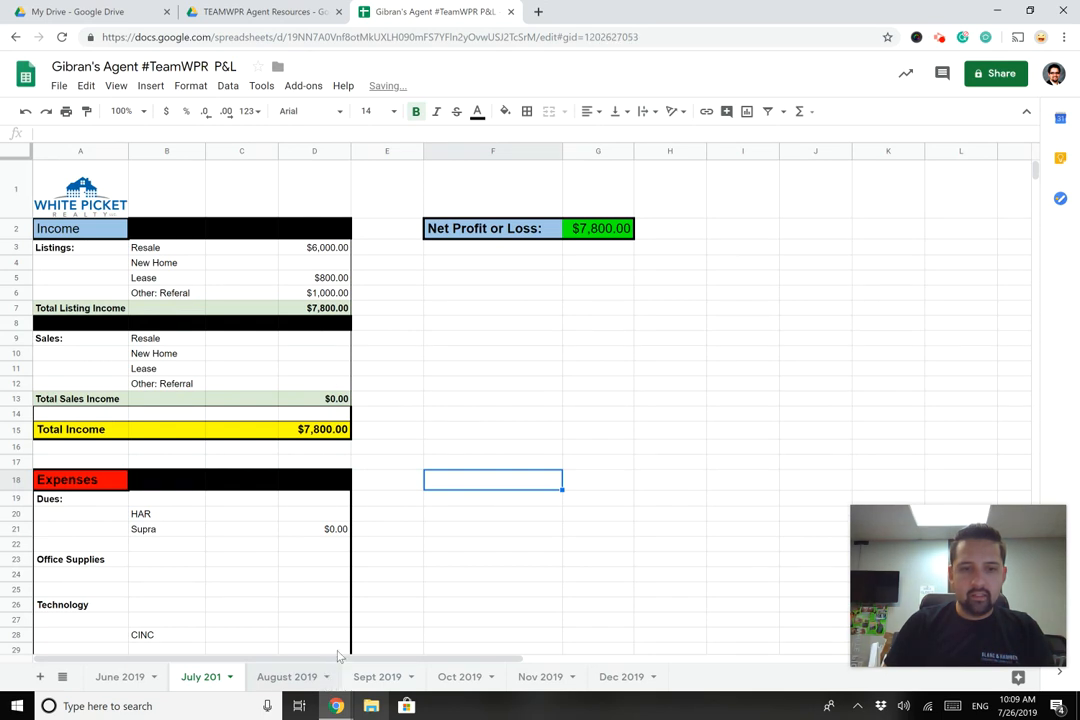
pyautogui.click(326, 677)
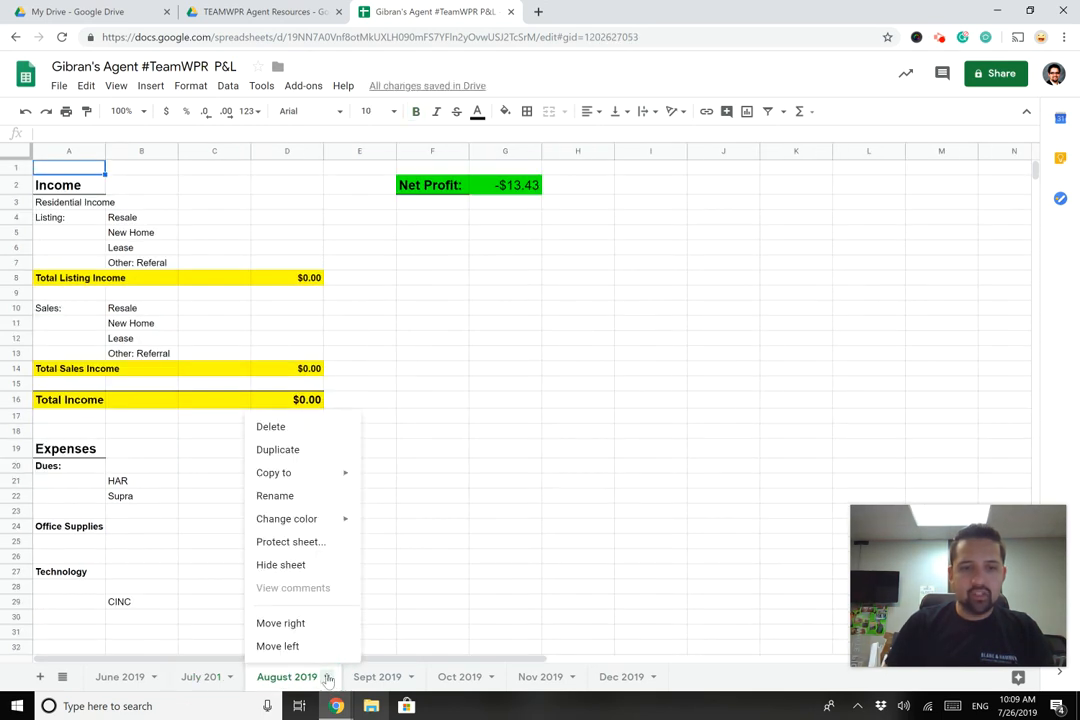
pyautogui.click(280, 428)
pyautogui.click(700, 404)
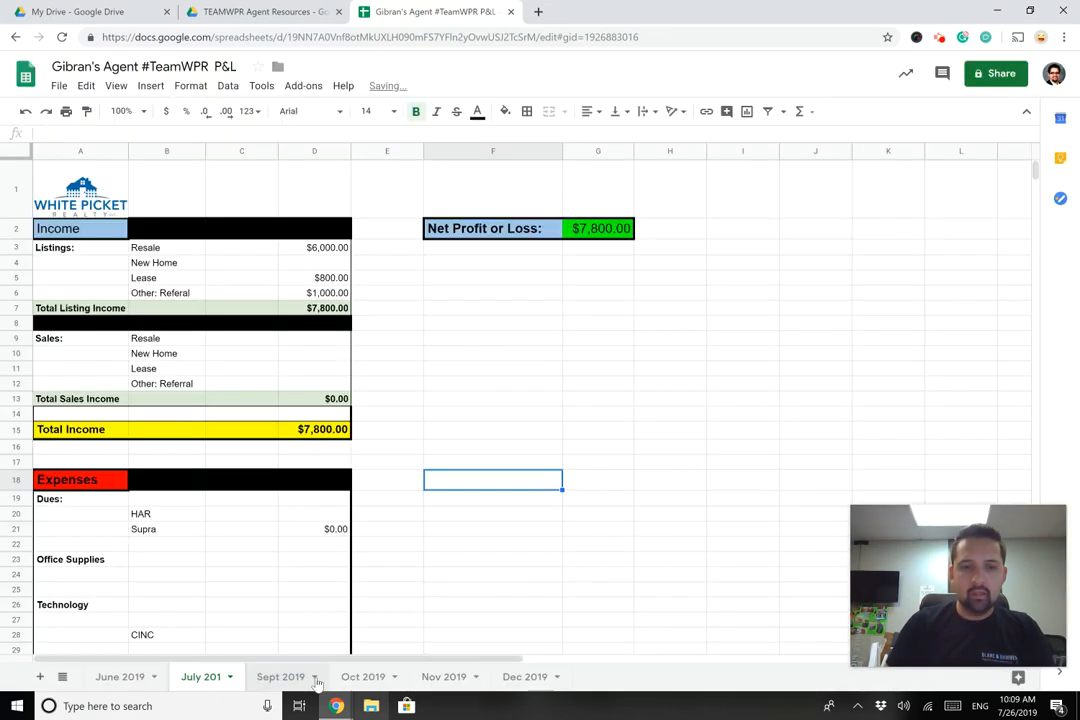
pyautogui.click(312, 678)
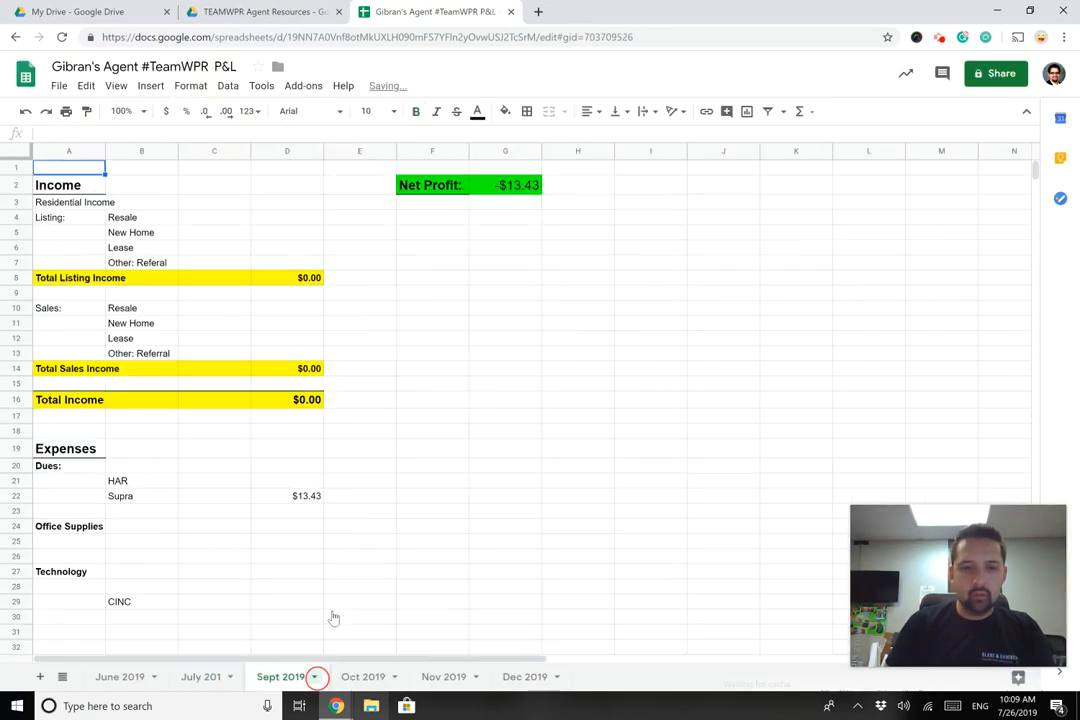
pyautogui.click(314, 679)
pyautogui.click(271, 426)
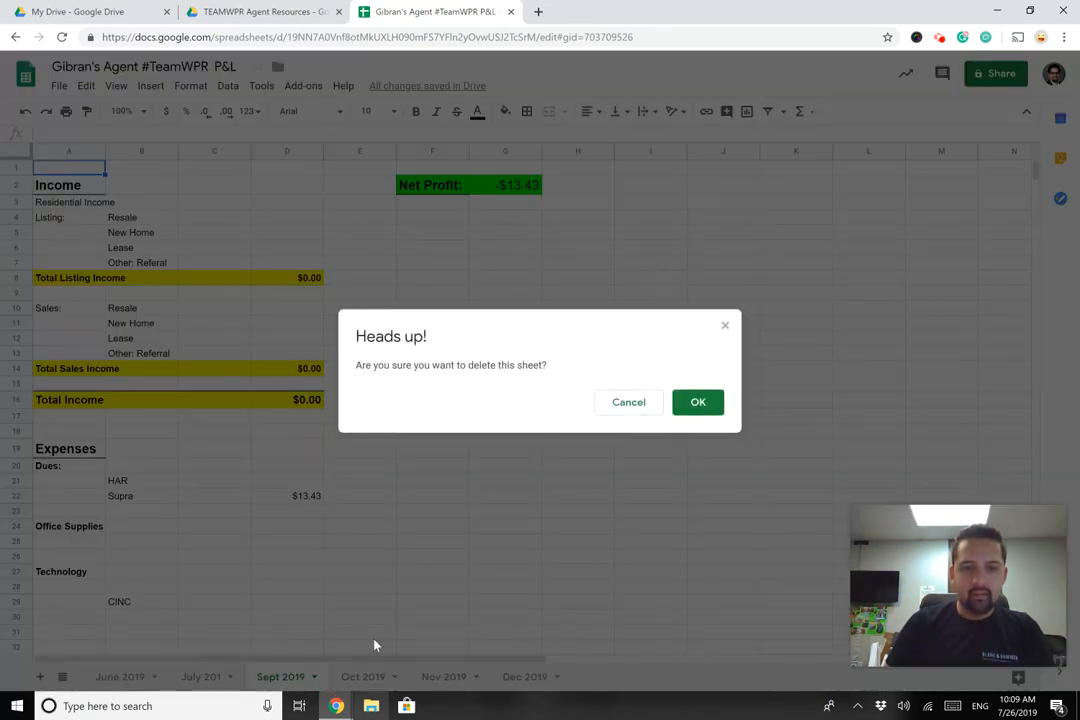
pyautogui.click(718, 401)
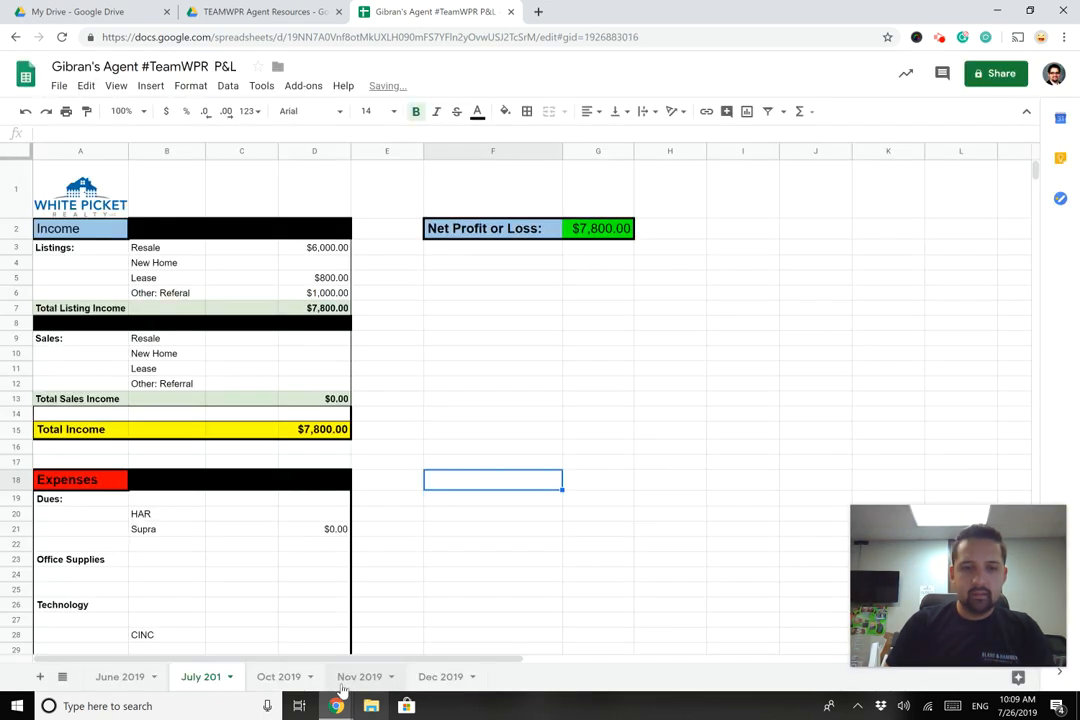
# - Delete the Oct 2019 and Nov 2019 sheets from the spreadsheet
pyautogui.click(316, 680)
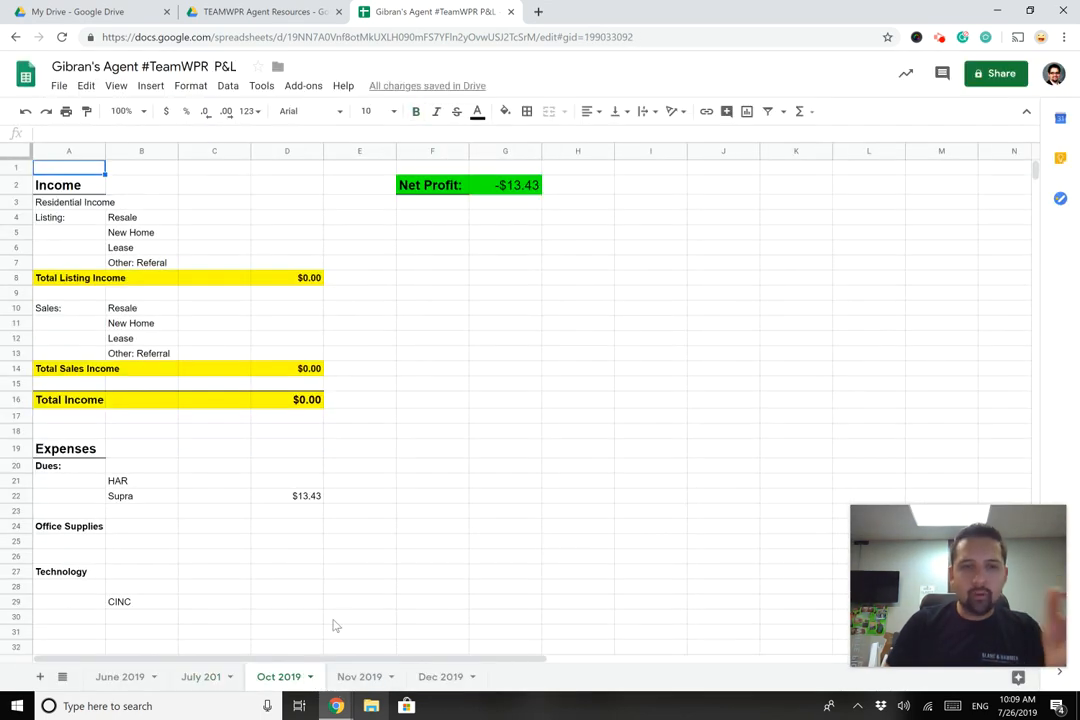
pyautogui.click(310, 678)
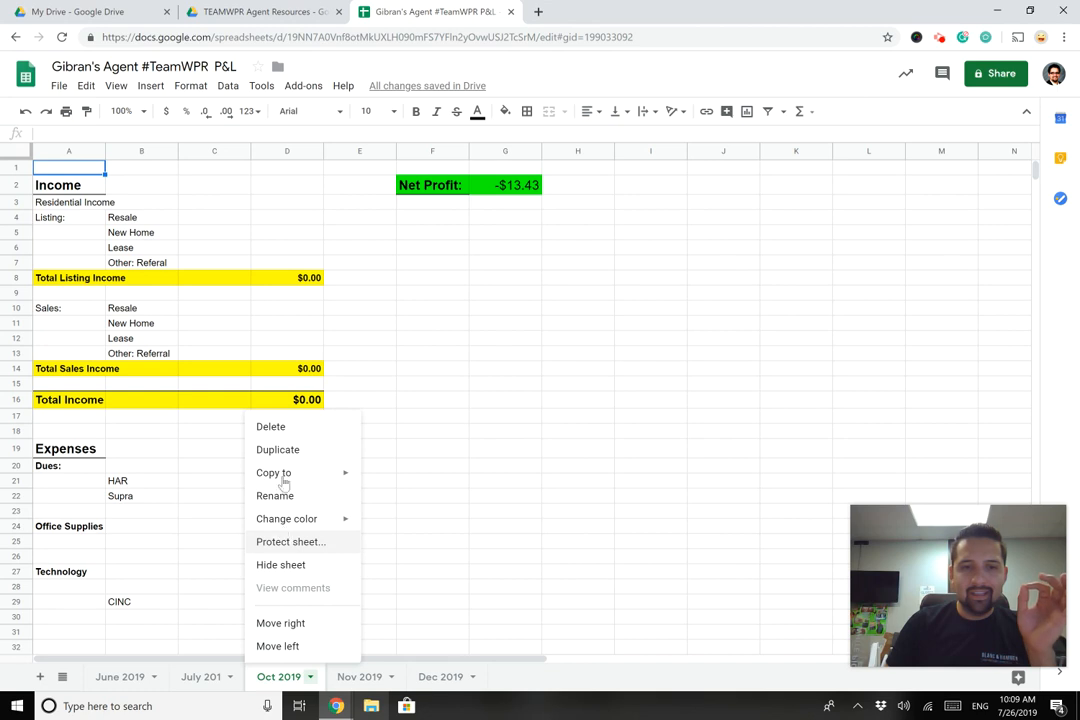
pyautogui.click(280, 427)
pyautogui.click(698, 402)
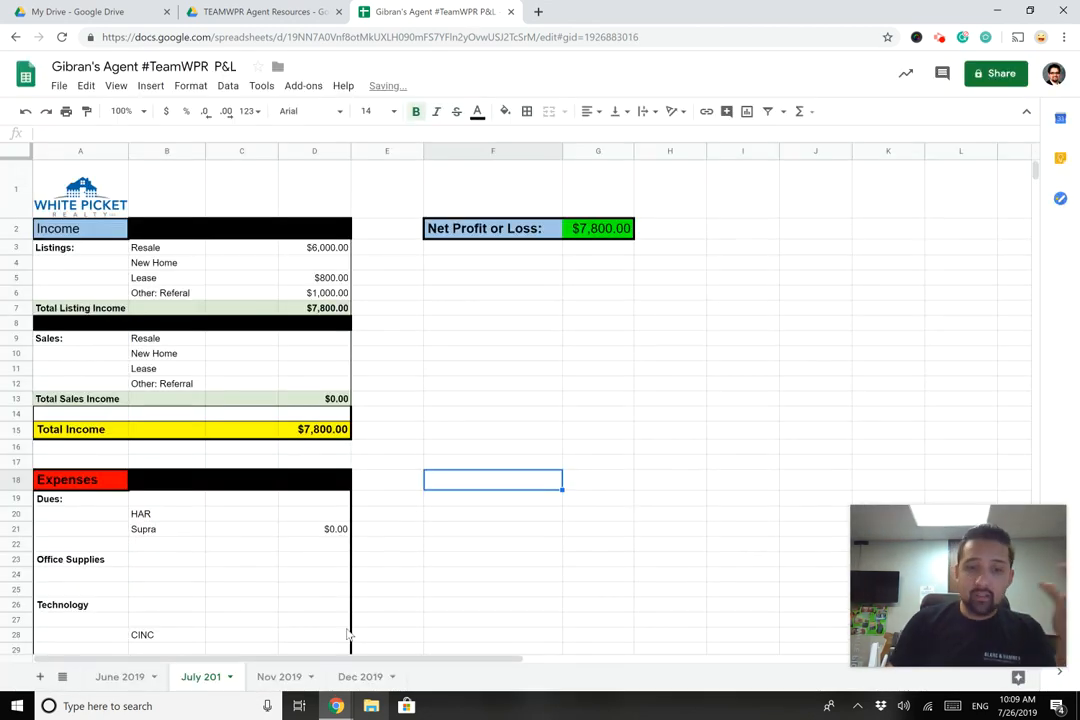
pyautogui.click(311, 680)
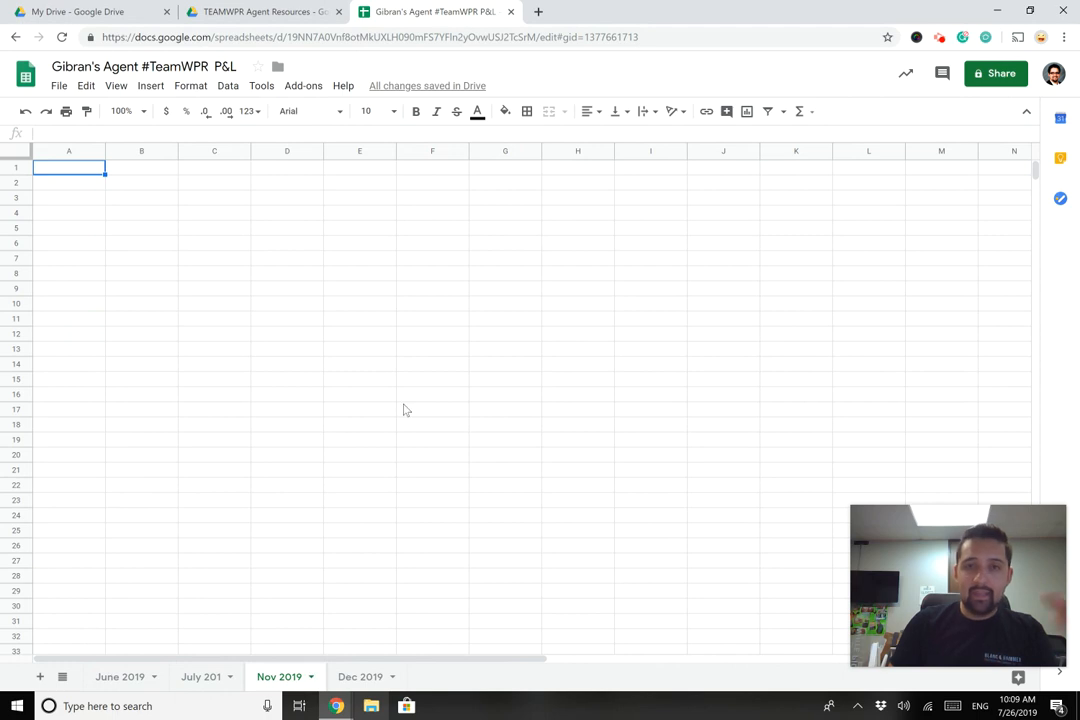
pyautogui.click(312, 679)
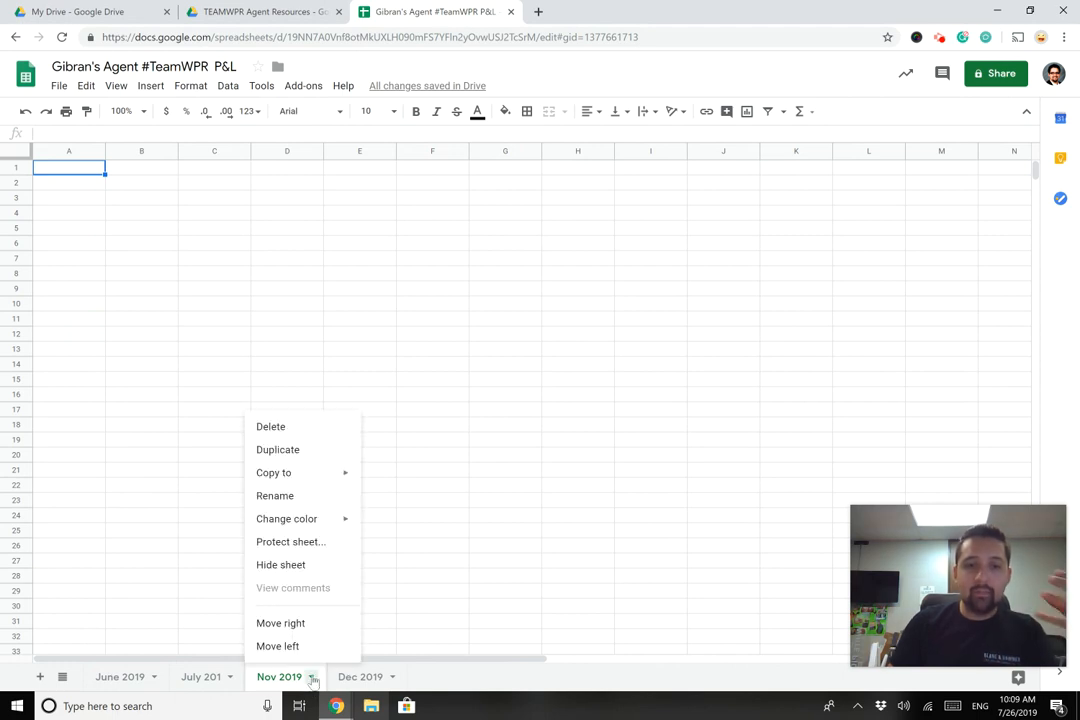
pyautogui.click(296, 432)
pyautogui.click(700, 404)
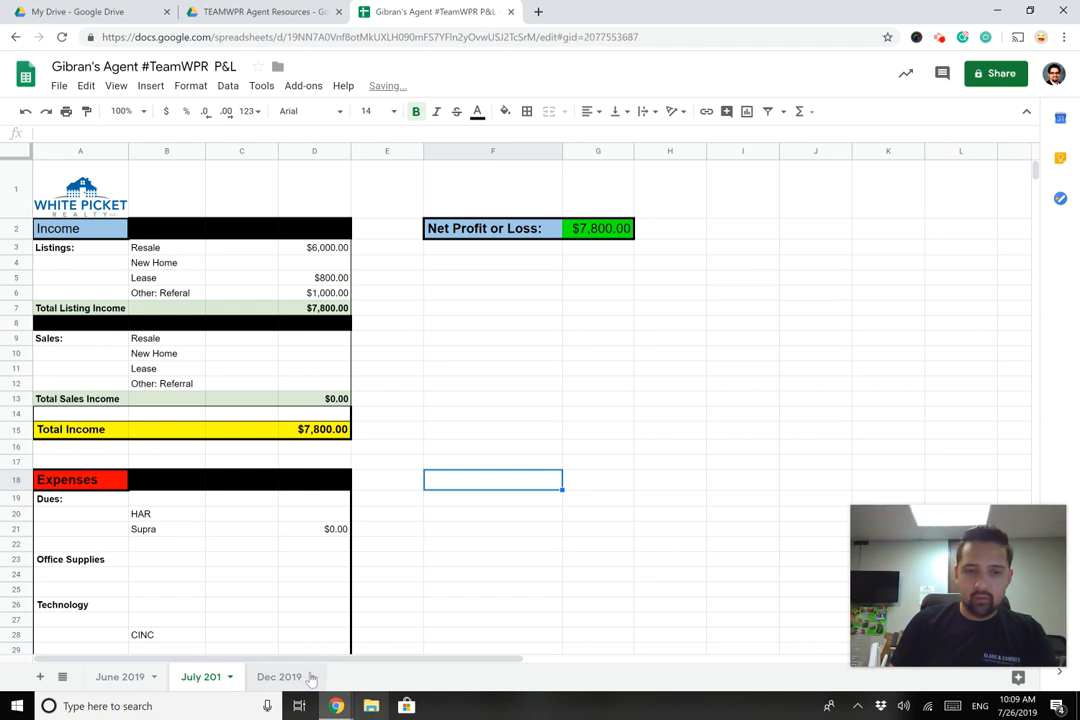
# - Delete the empty Dec 2019 sheet from the spreadsheet
pyautogui.click(312, 678)
pyautogui.click(312, 676)
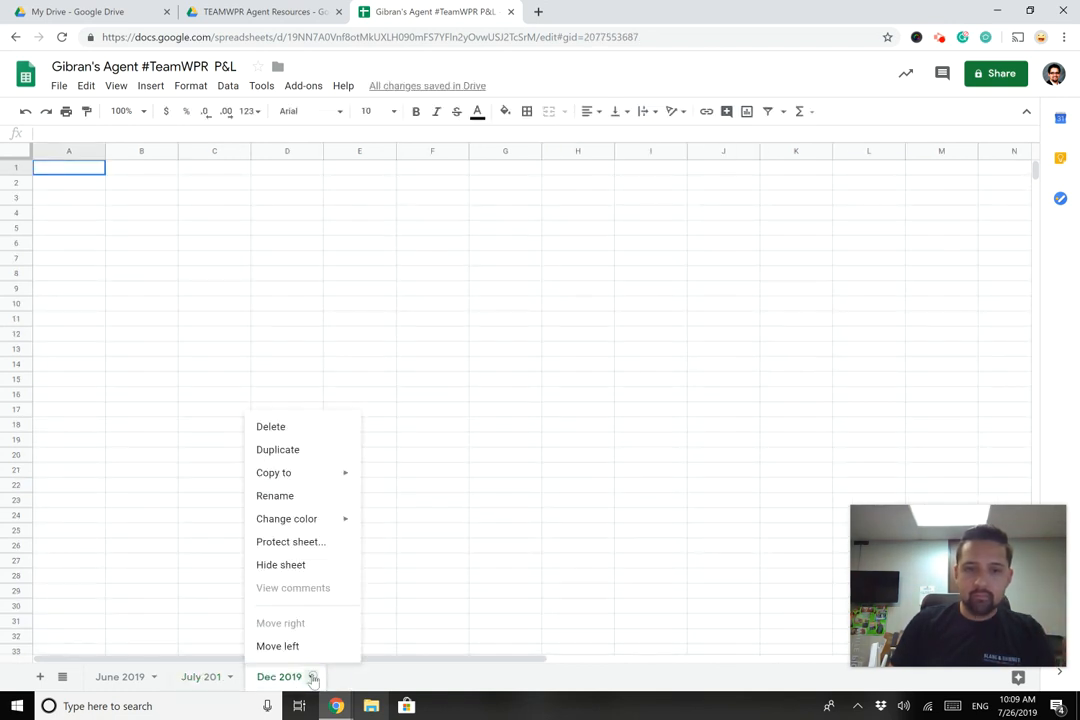
pyautogui.click(313, 432)
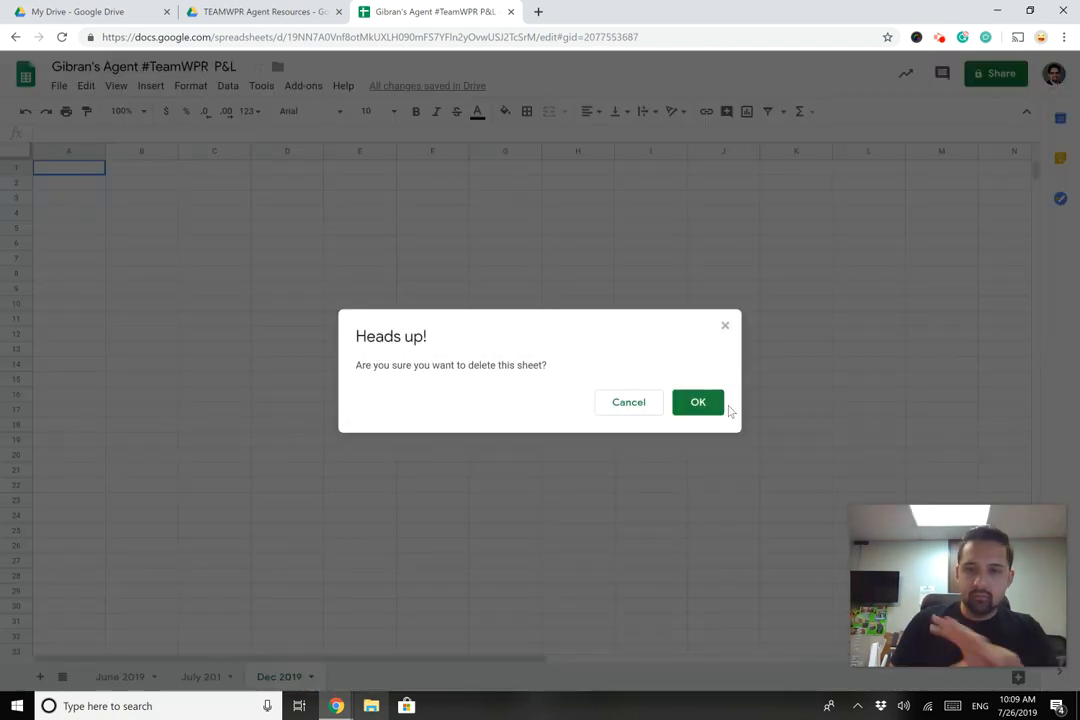
pyautogui.click(698, 403)
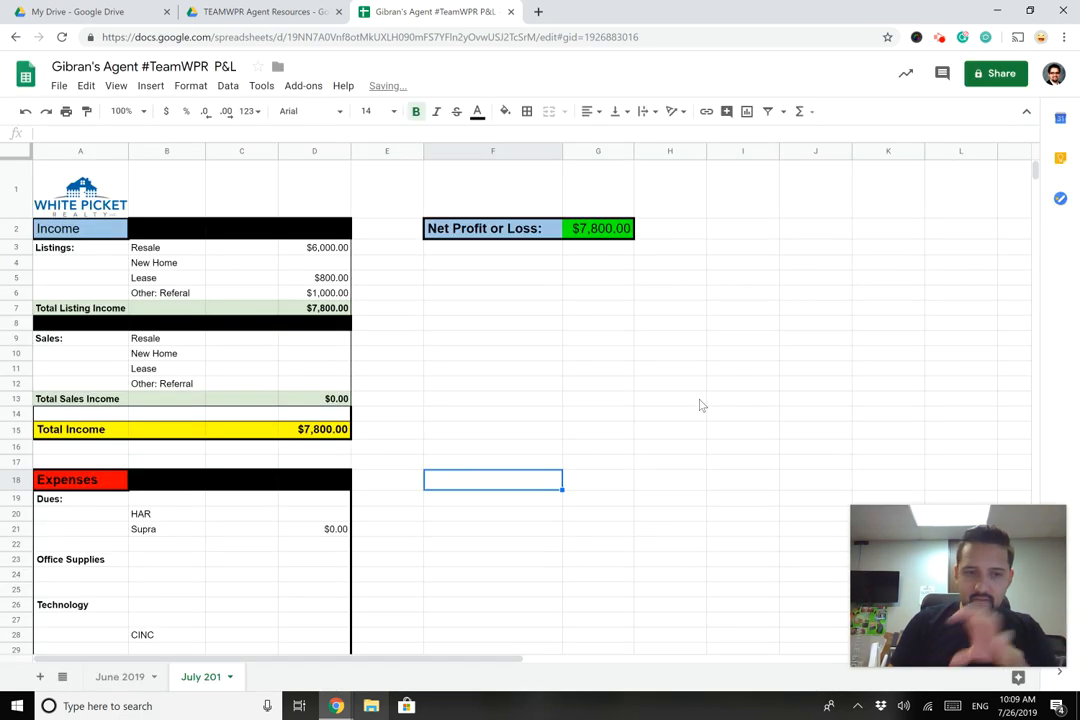
# - Rename the July 201 sheet as July 2019
pyautogui.click(227, 678)
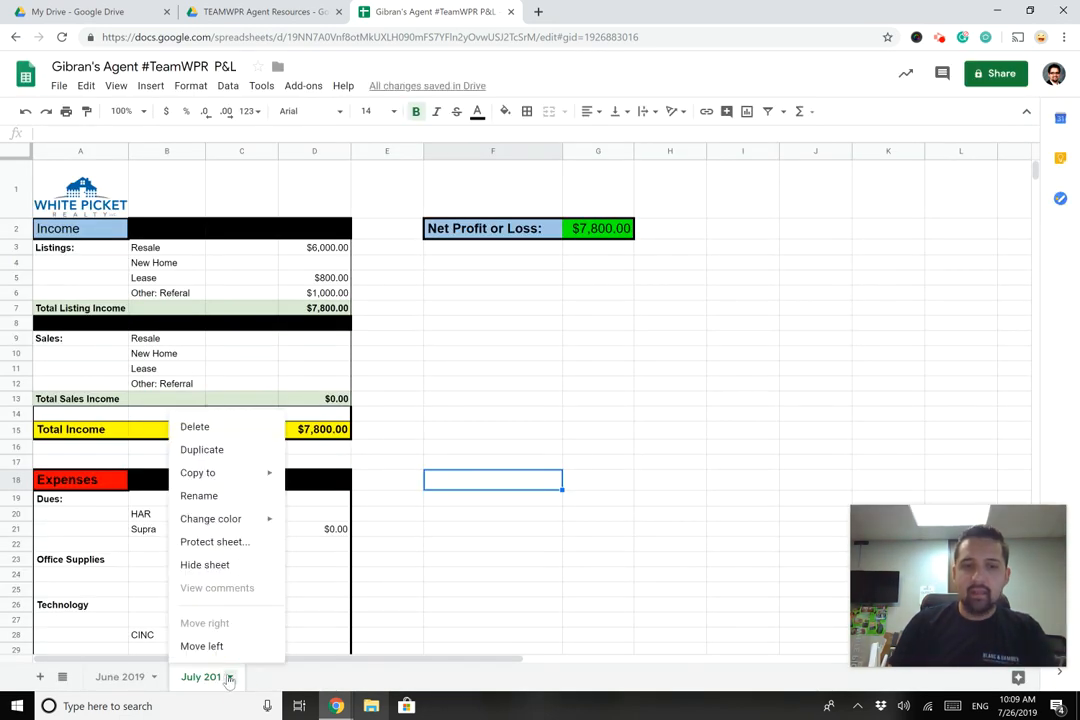
pyautogui.click(199, 496)
pyautogui.click(229, 680)
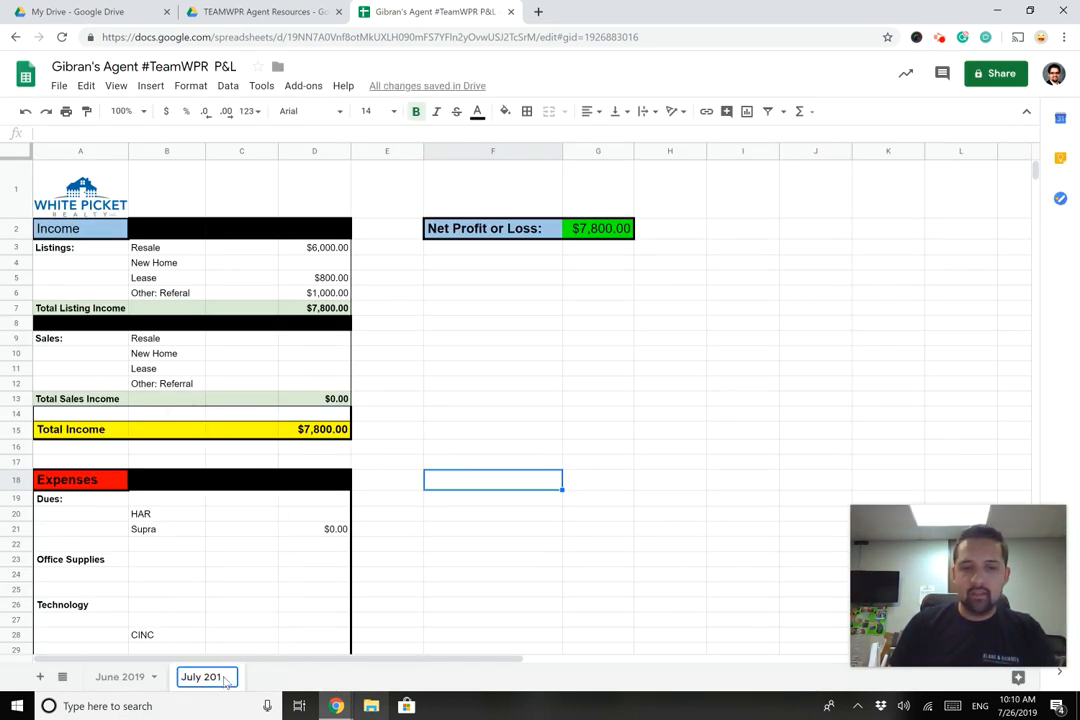
pyautogui.write('9')
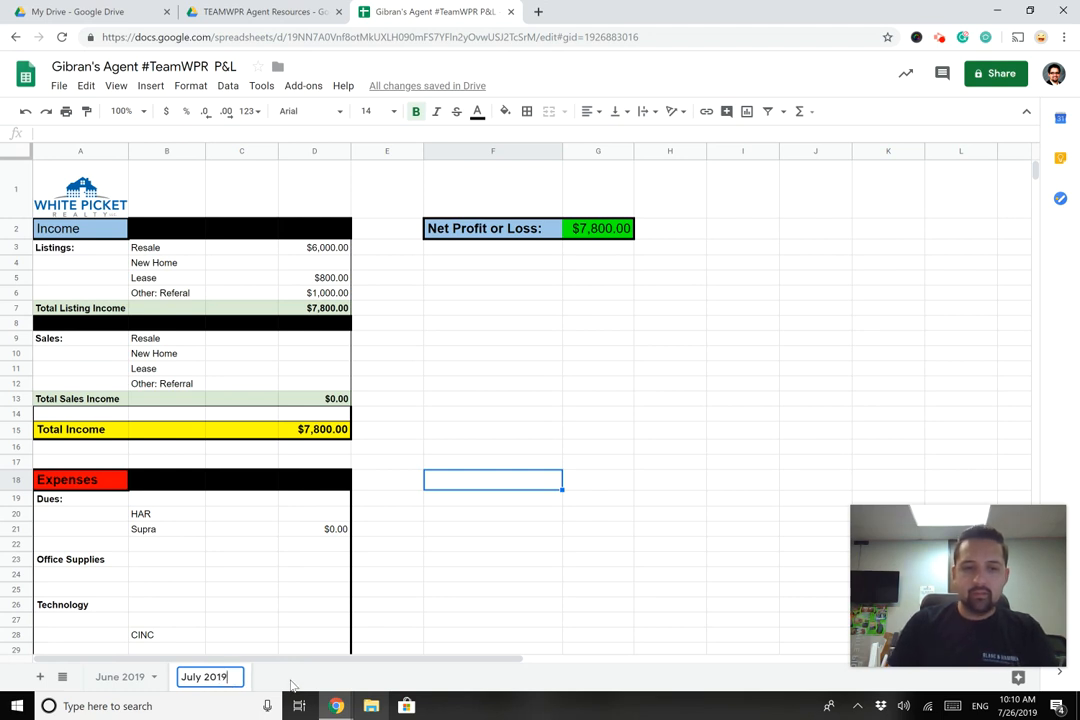
pyautogui.press('Return')
# - Dismiss the message notification and delete the June 2019 sheet, keeping July 2019
pyautogui.click(155, 681)
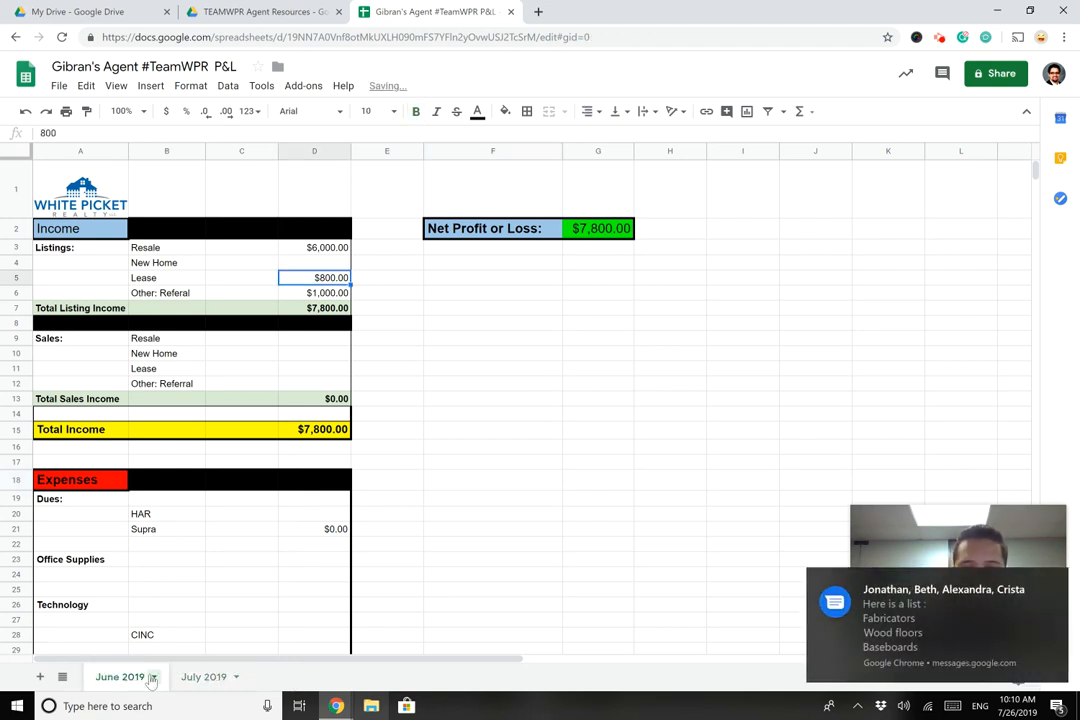
pyautogui.click(1057, 585)
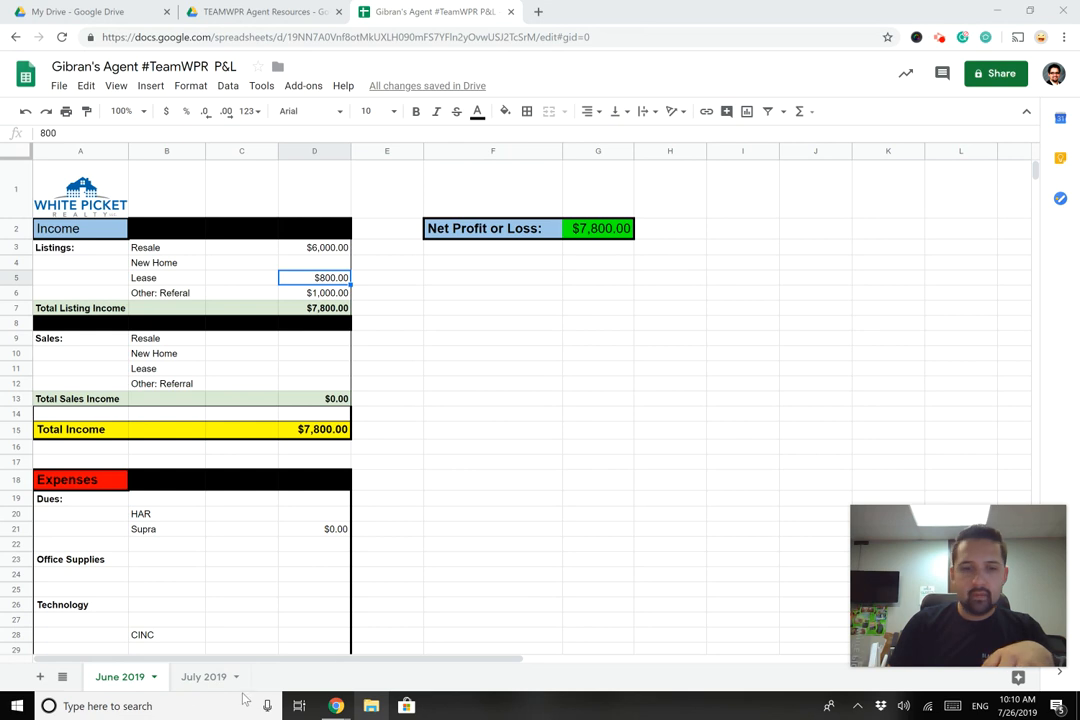
pyautogui.click(156, 678)
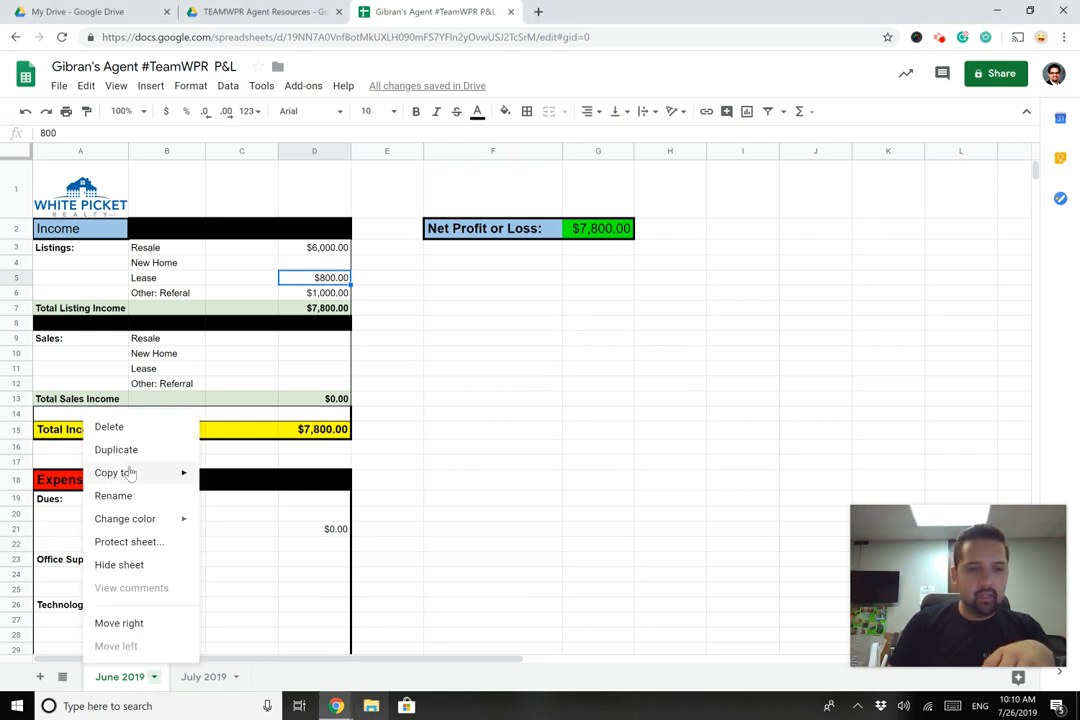
pyautogui.click(126, 430)
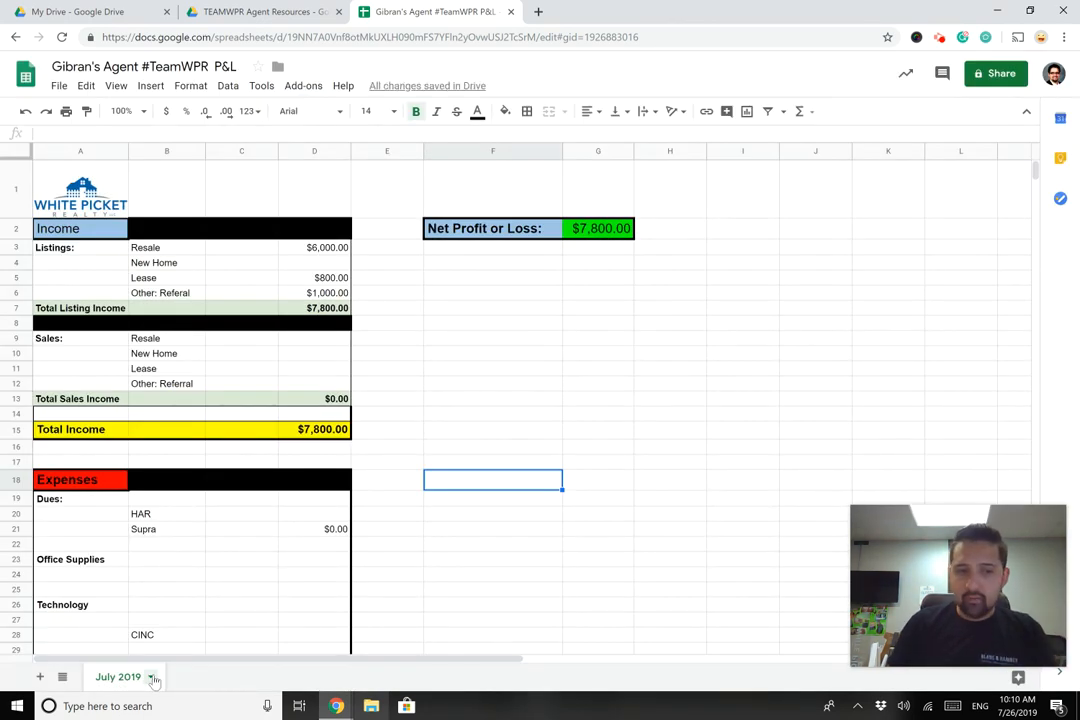
# - Duplicate the July 2019 sheet and rename the copy as August 2019
pyautogui.click(151, 677)
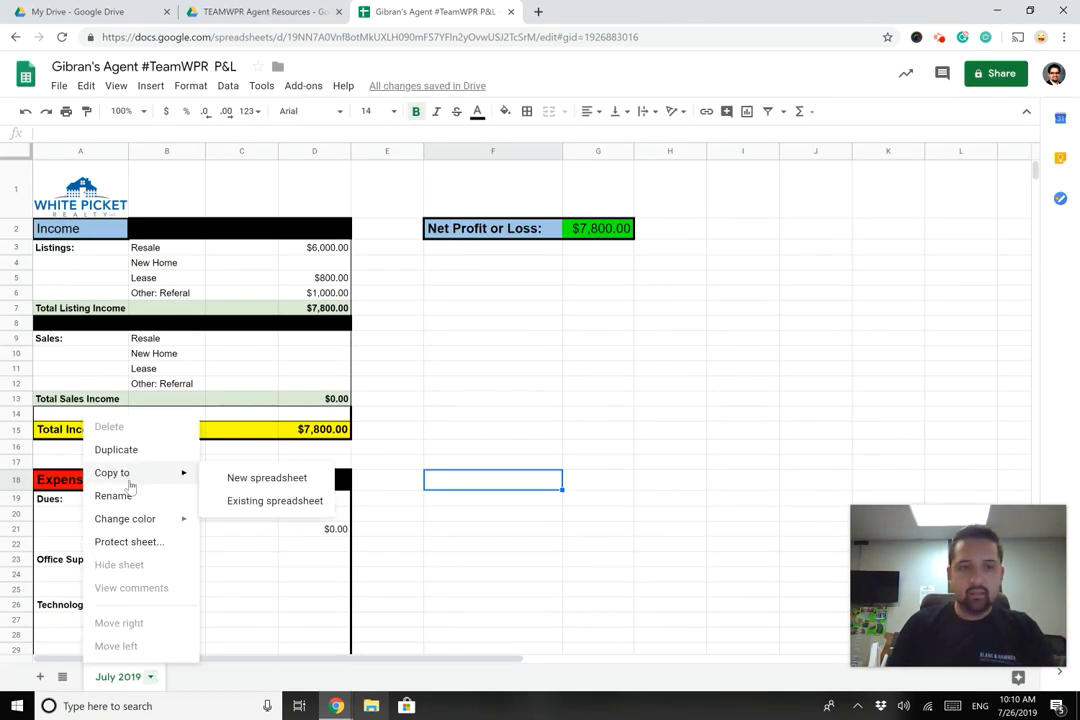
pyautogui.click(122, 451)
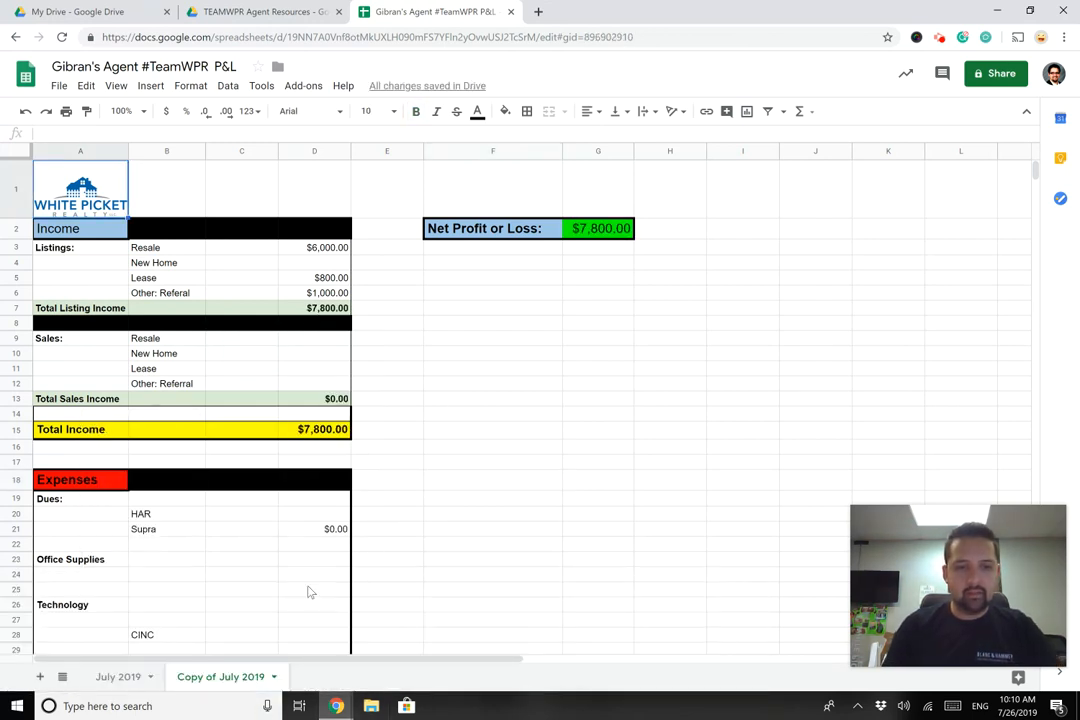
pyautogui.click(273, 677)
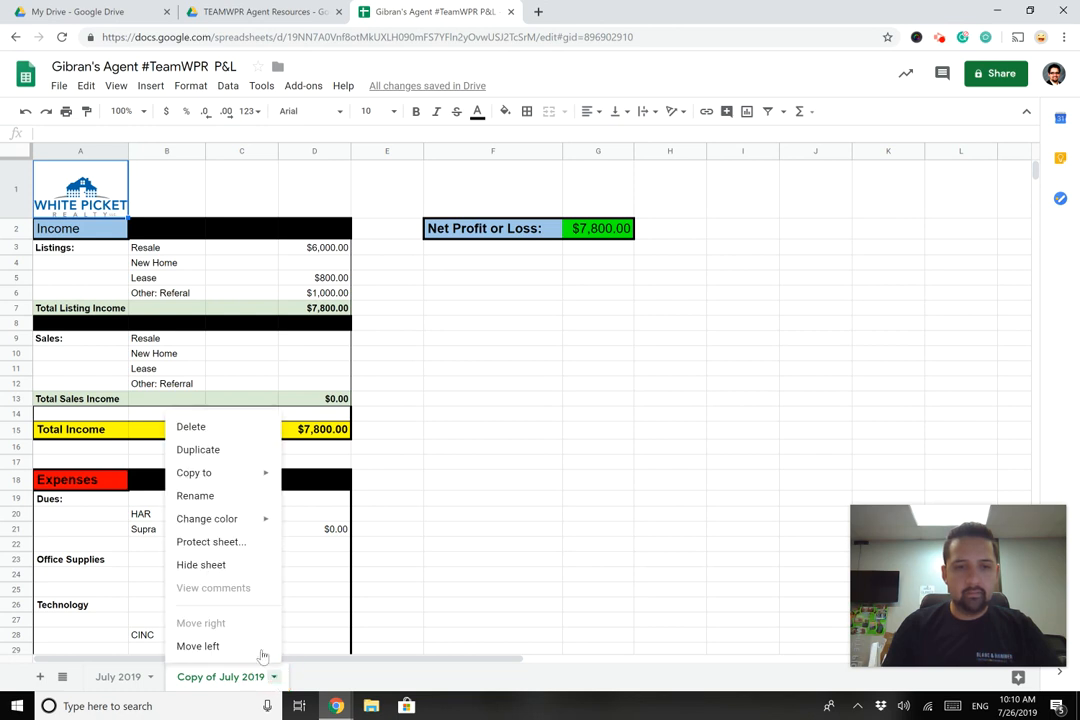
pyautogui.click(197, 496)
pyautogui.moveTo(241, 679); pyautogui.dragTo(152, 692)
pyautogui.write('August')
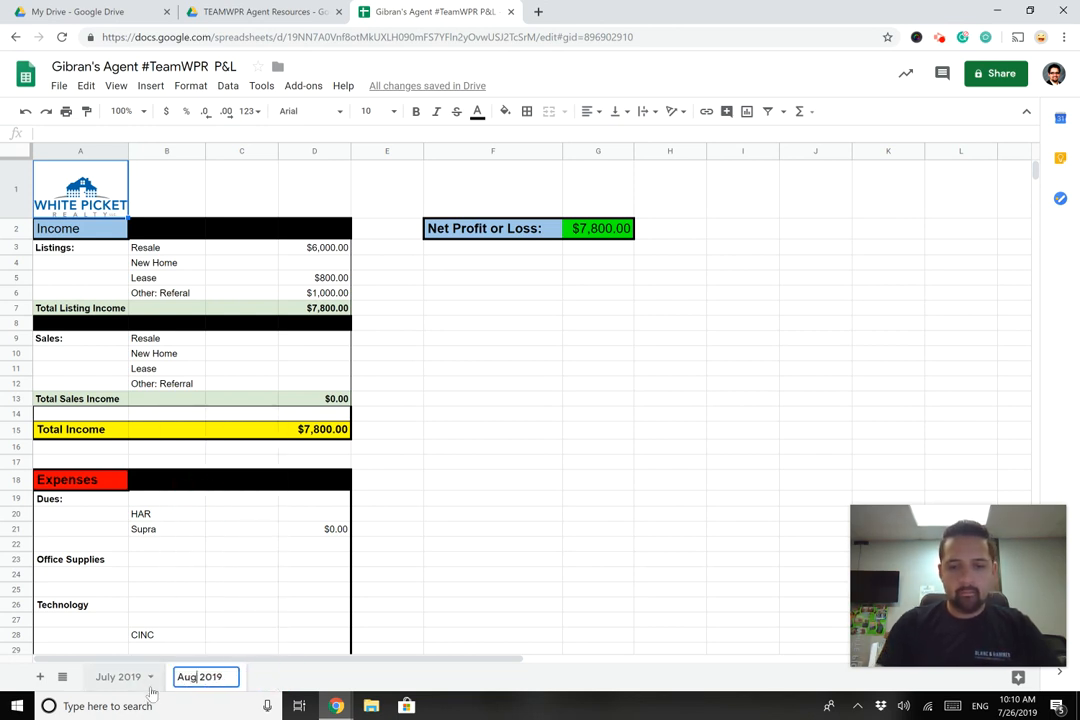
pyautogui.press('Return')
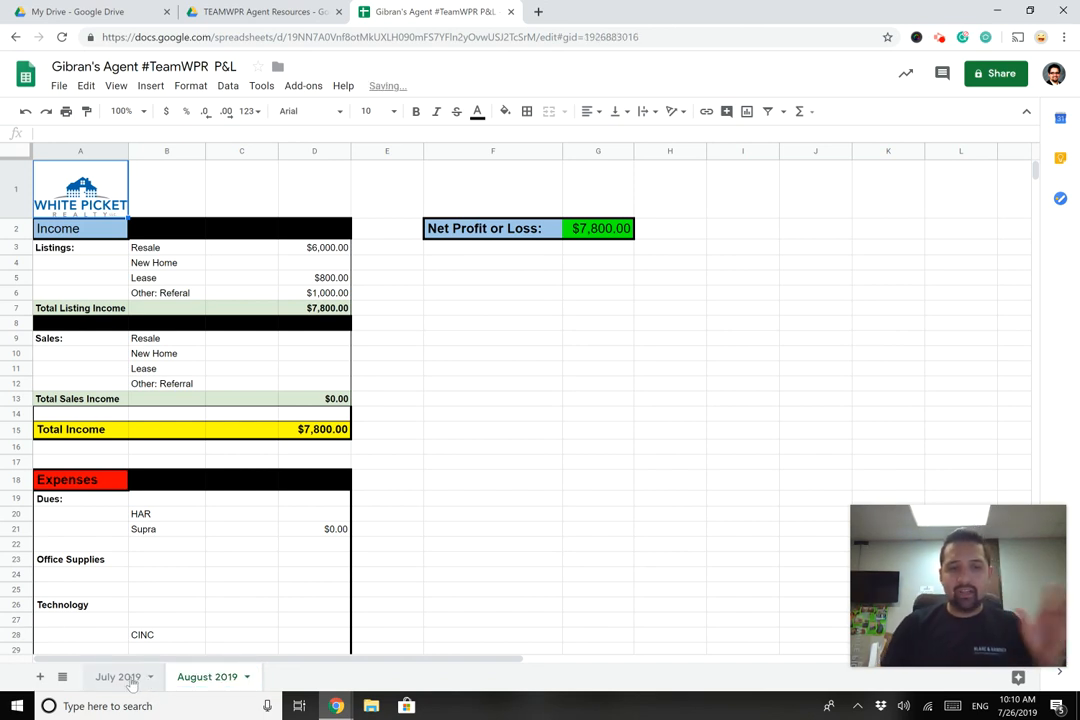
# - Return to the July 2019 sheet and review its total income, net profit or loss, and expense categories
pyautogui.click(133, 680)
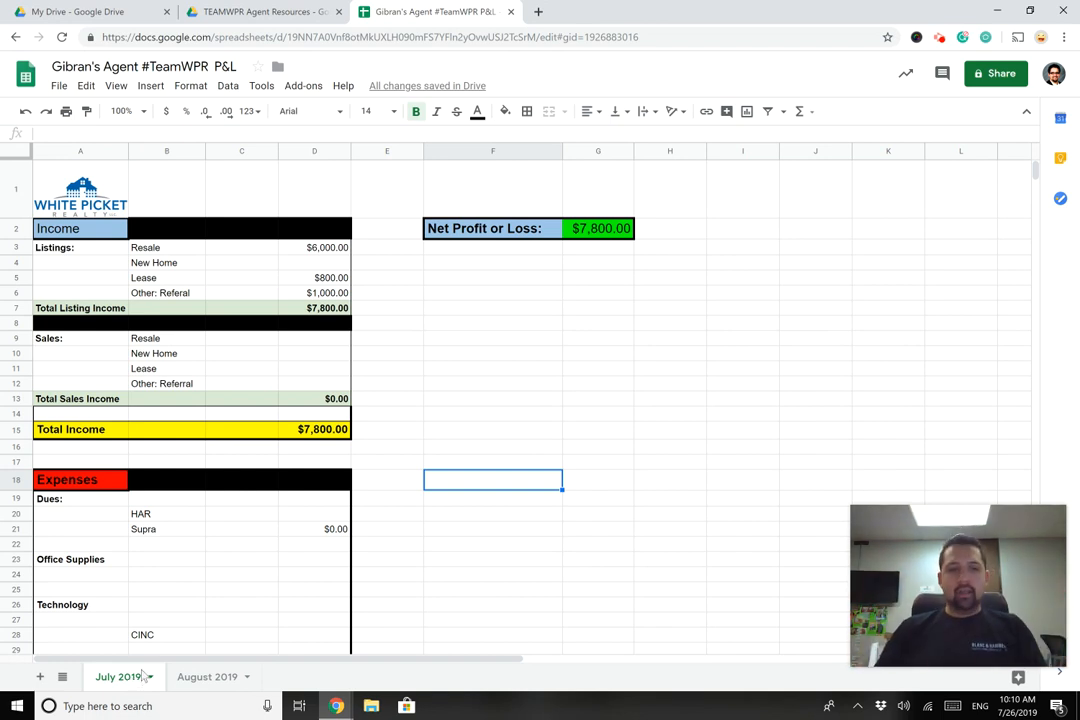
pyautogui.scroll(-2, 265, 540)
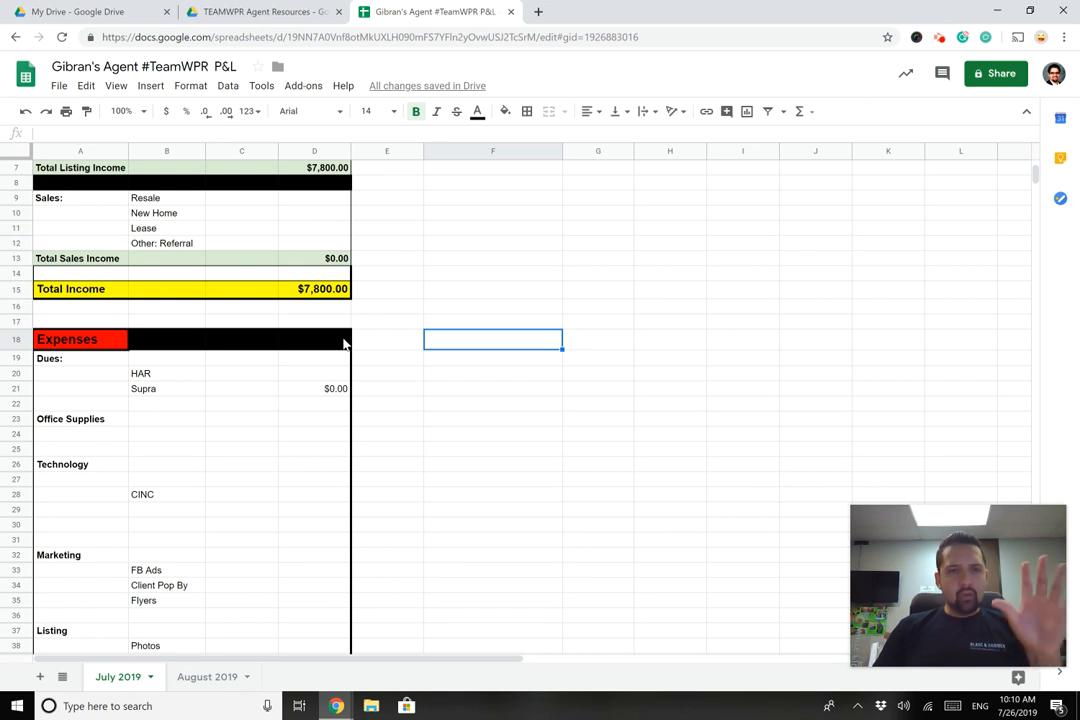
pyautogui.click(320, 289)
pyautogui.scroll(1, 555, 408)
pyautogui.scroll(1, 555, 408)
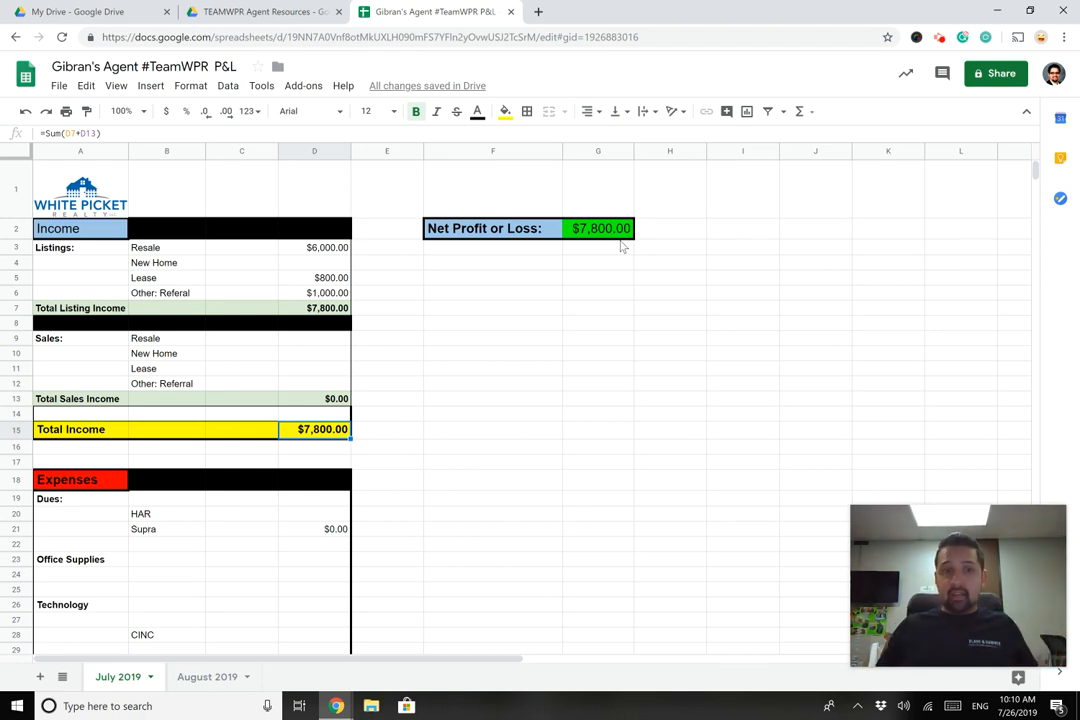
pyautogui.scroll(-5, 231, 301)
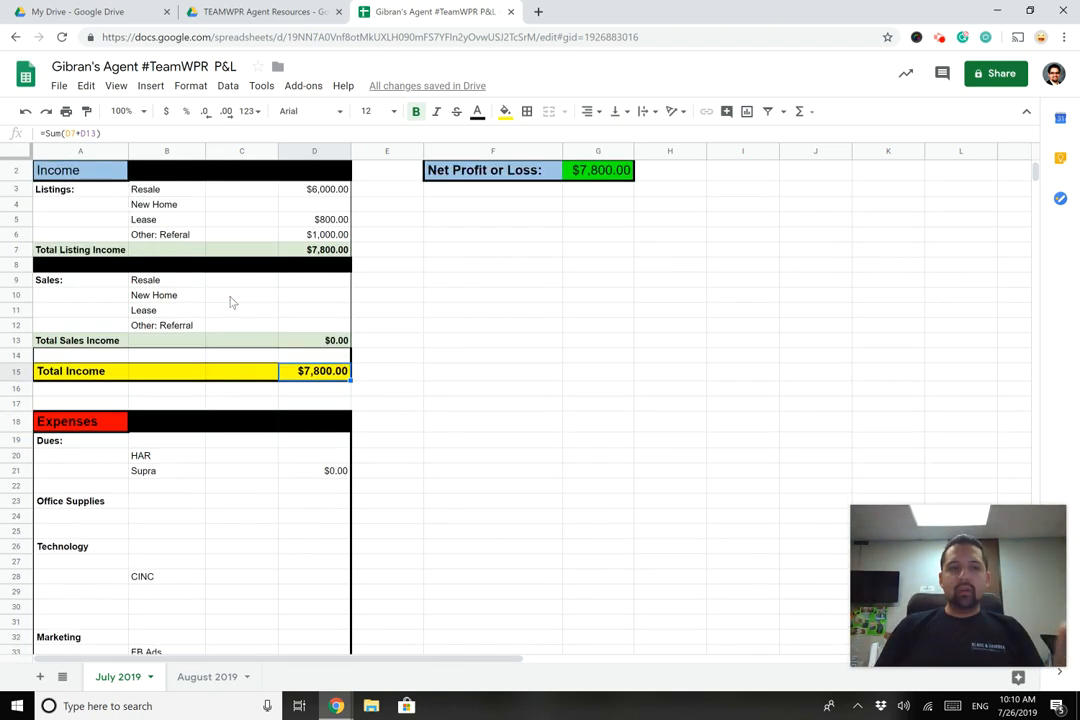
pyautogui.scroll(-1, 222, 392)
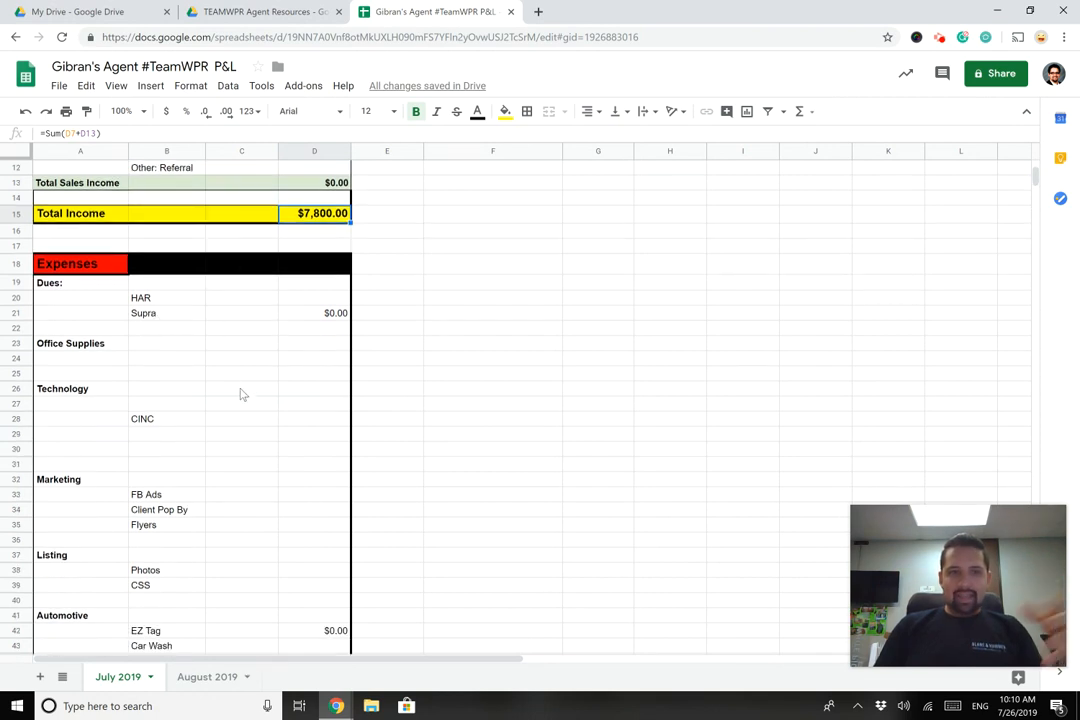
# - Add a "Pens and Pencils" expense in row 24 under Office Supplies with an amount of 25
pyautogui.click(309, 347)
pyautogui.click(140, 351)
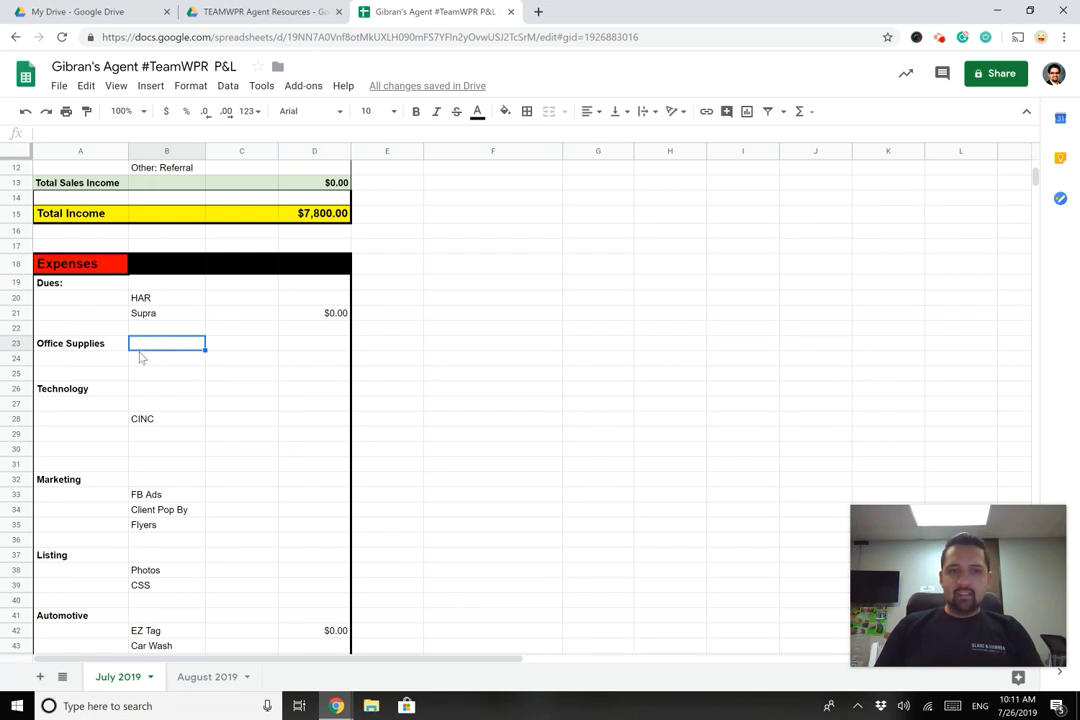
pyautogui.click(141, 362)
pyautogui.write('Of')
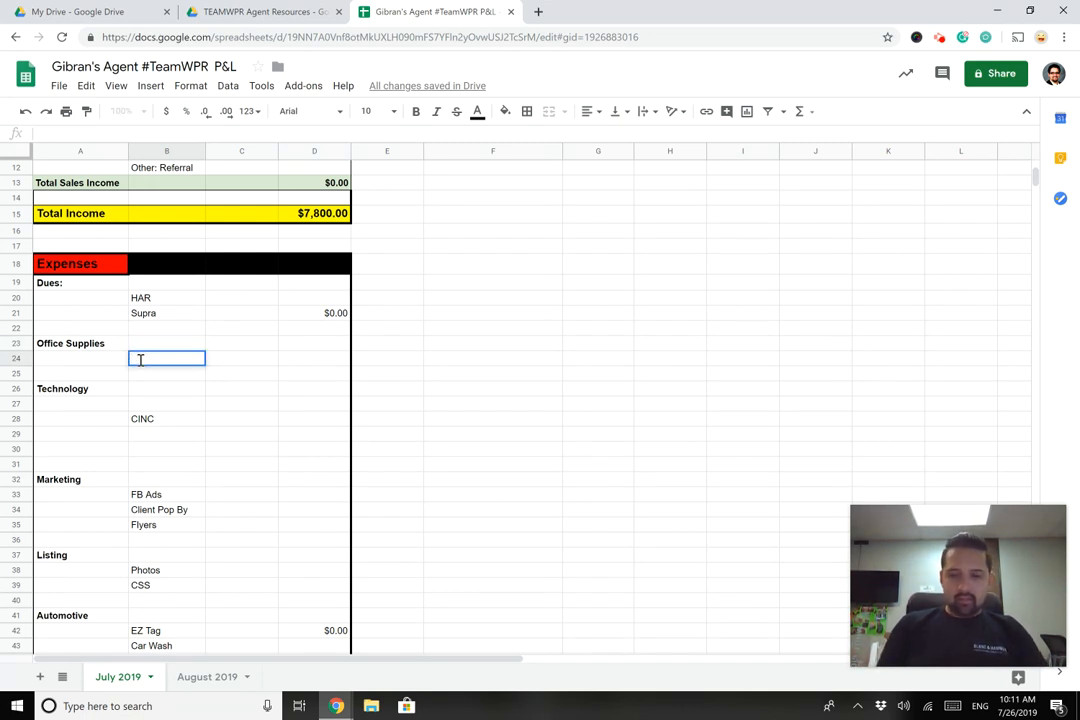
pyautogui.write('Pens')
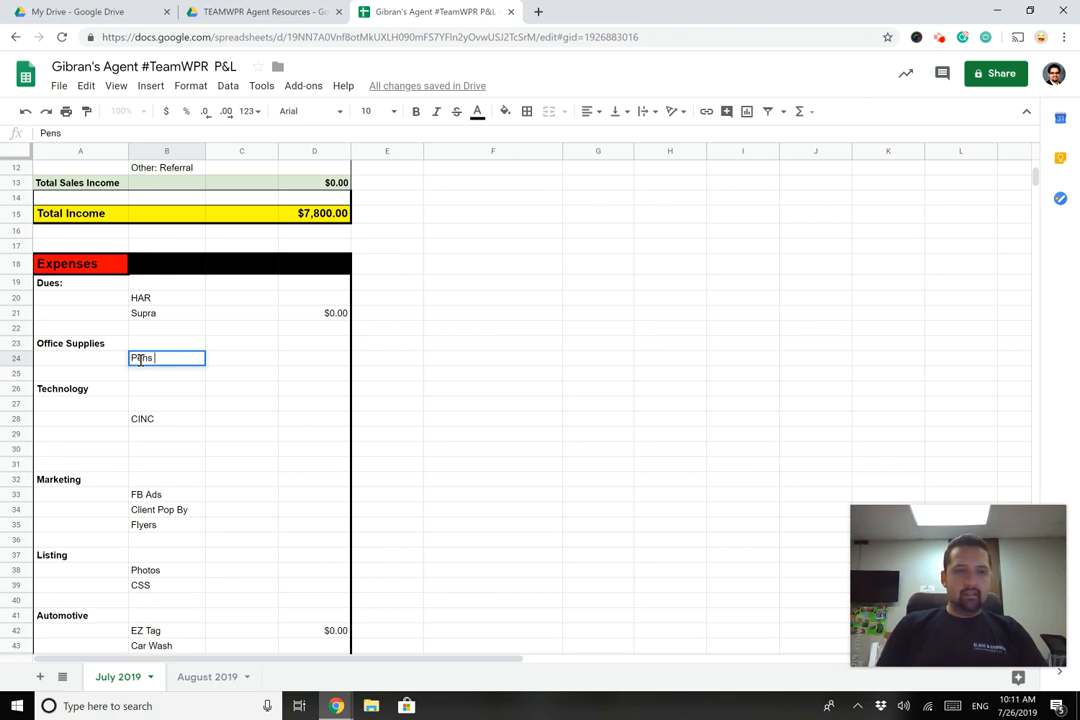
pyautogui.write(' and PE')
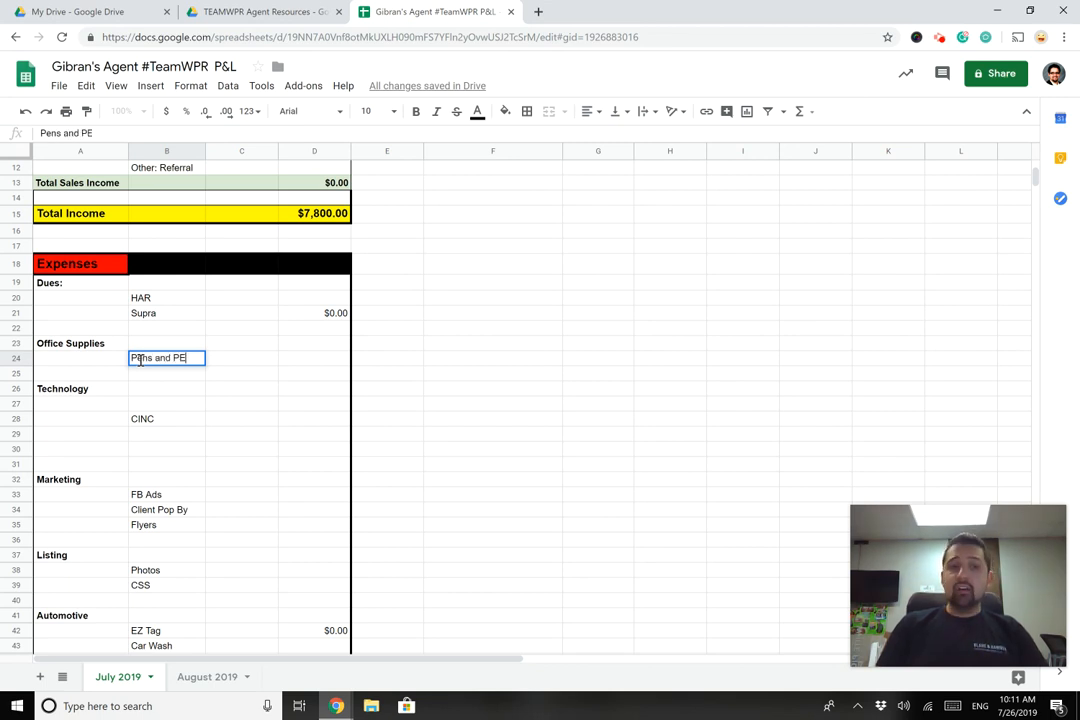
pyautogui.write('n')
pyautogui.press('BackSpace')
pyautogui.press('BackSpace')
pyautogui.write('ecni')
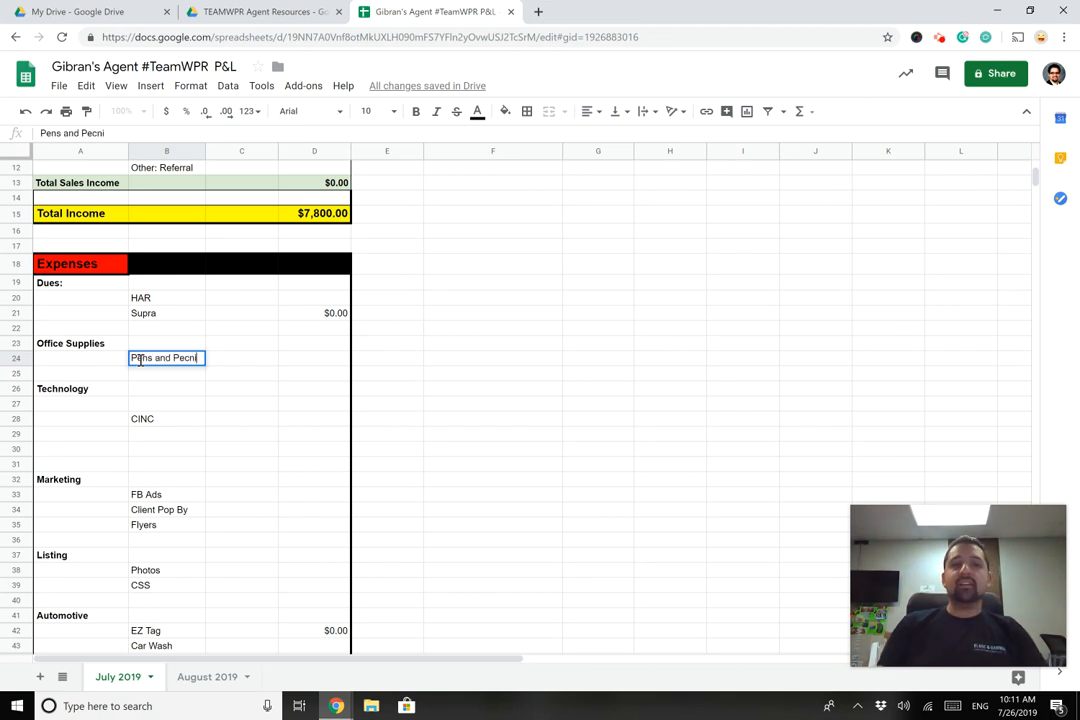
pyautogui.press('Tab')
pyautogui.press('Tab')
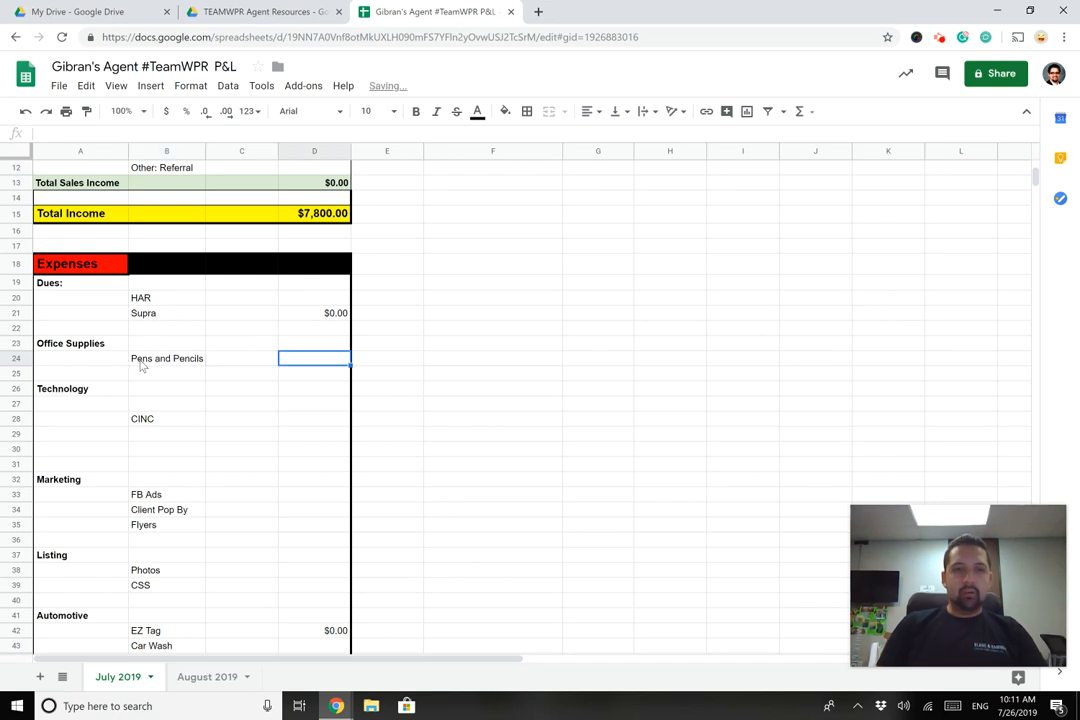
pyautogui.write('25')
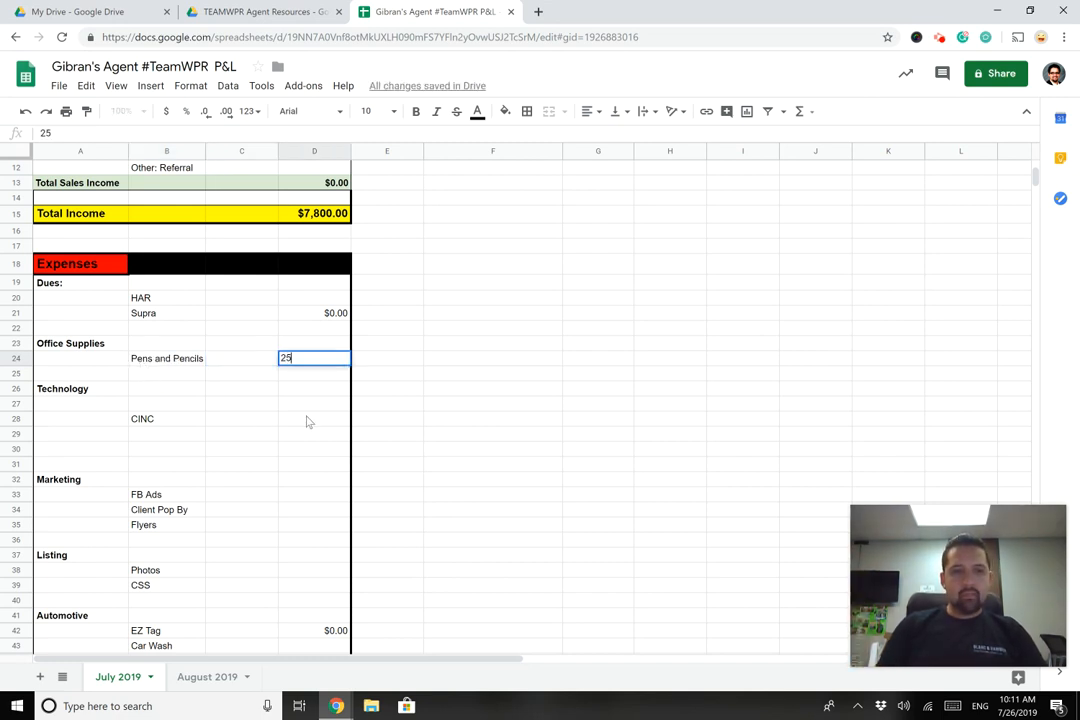
# - Replace the CINC entry under Technology with "Membership Dues" and set its amount to 50
pyautogui.click(307, 421)
pyautogui.click(173, 422)
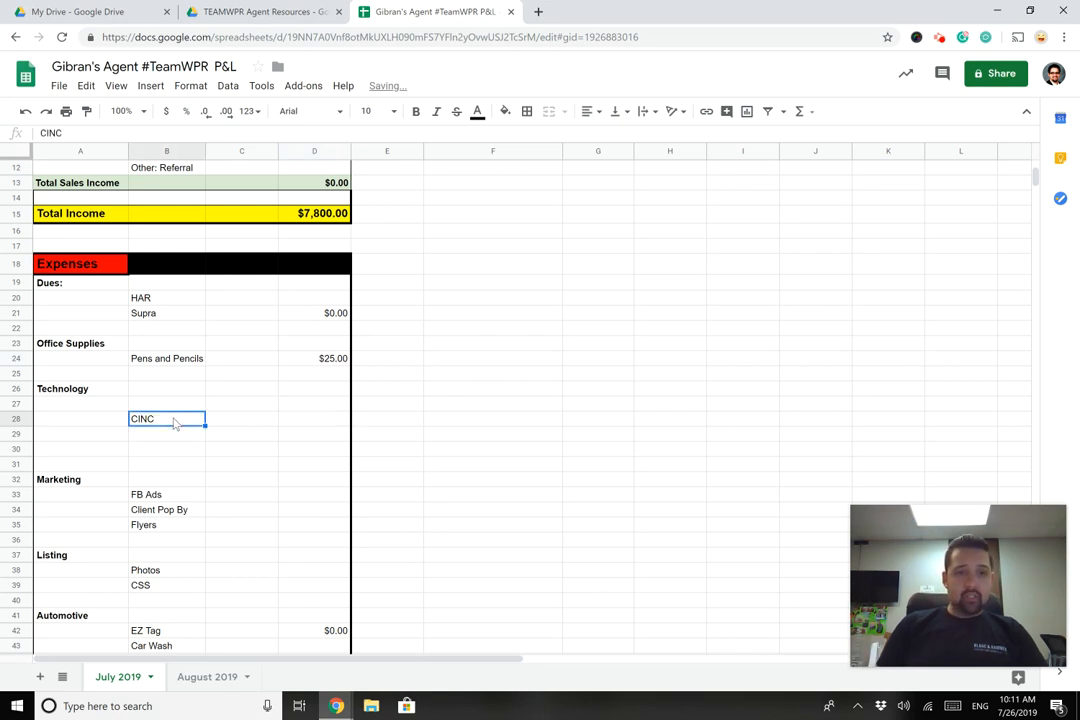
pyautogui.write('Membershup')
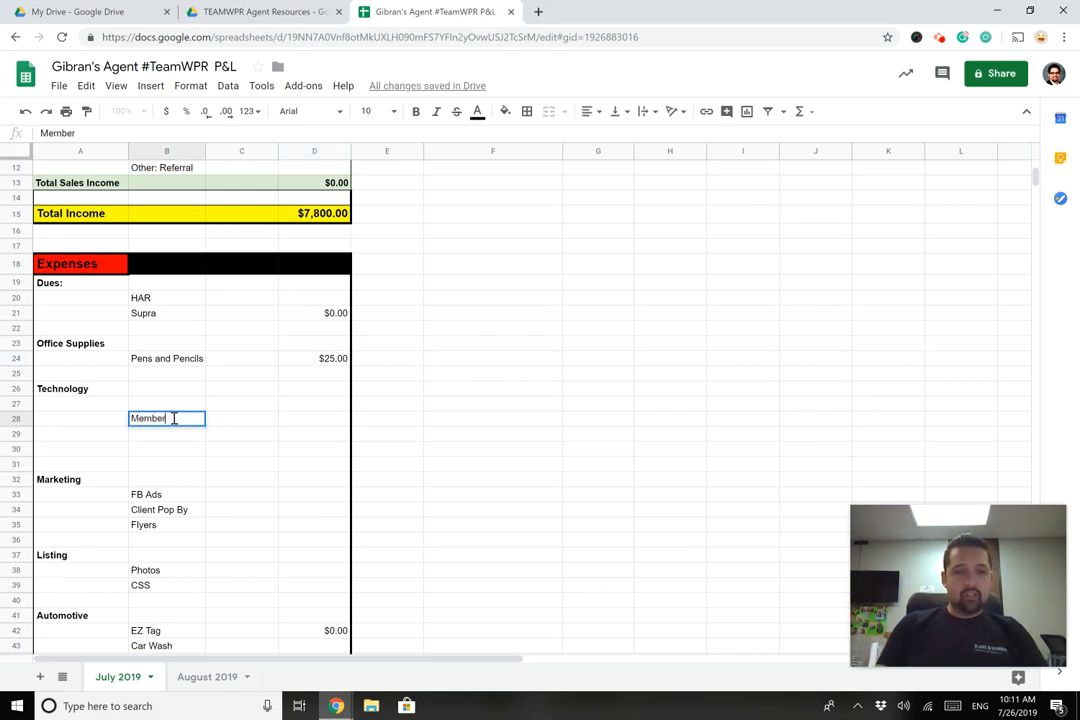
pyautogui.press('BackSpace')
pyautogui.press('BackSpace')
pyautogui.write('ip Dues')
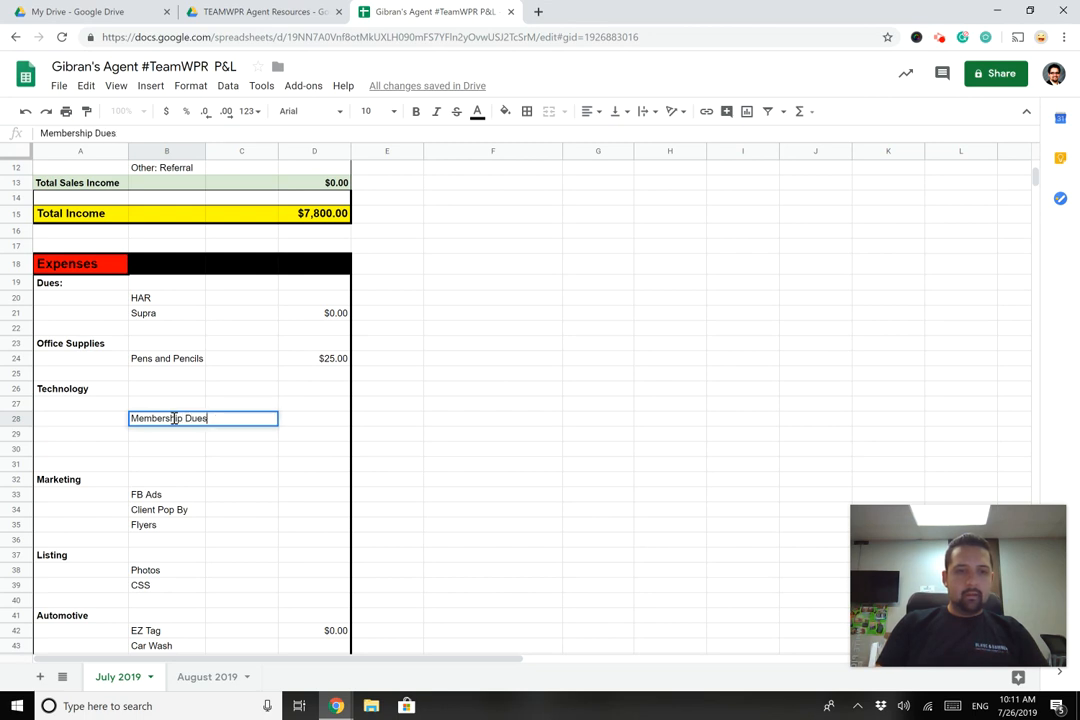
pyautogui.click(311, 426)
pyautogui.write('50')
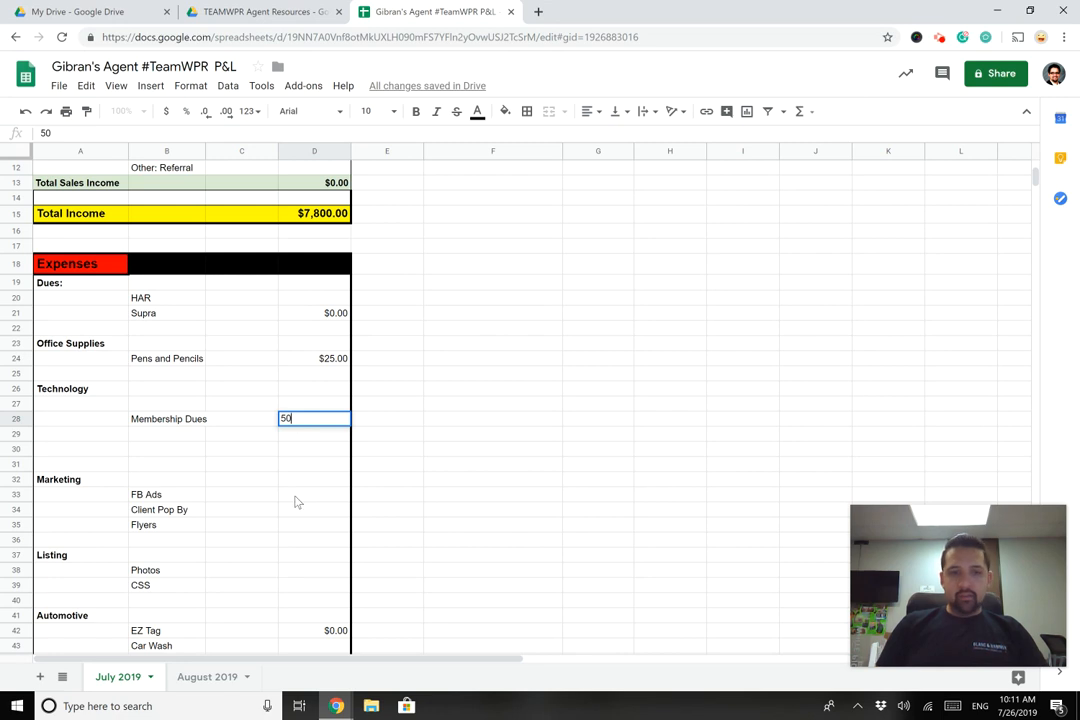
# - Enter the Marketing expenses: 250 for FB Ads, 100 for Client Pop By and 150 for Flyers
pyautogui.click(296, 500)
pyautogui.write('250')
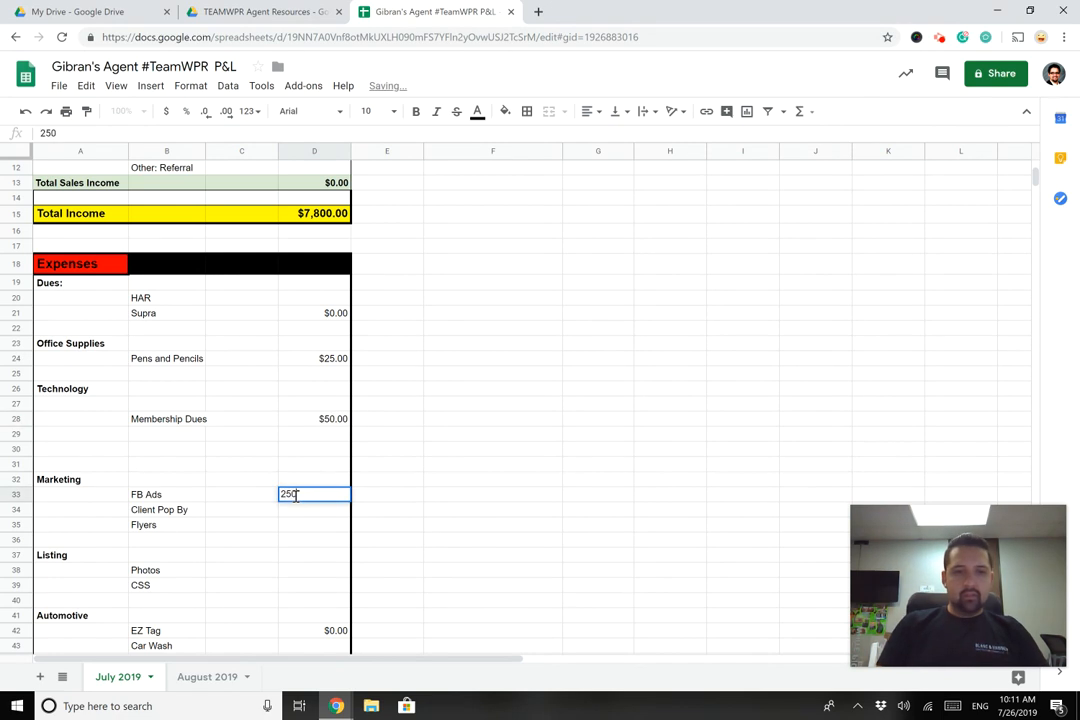
pyautogui.click(302, 513)
pyautogui.write('100')
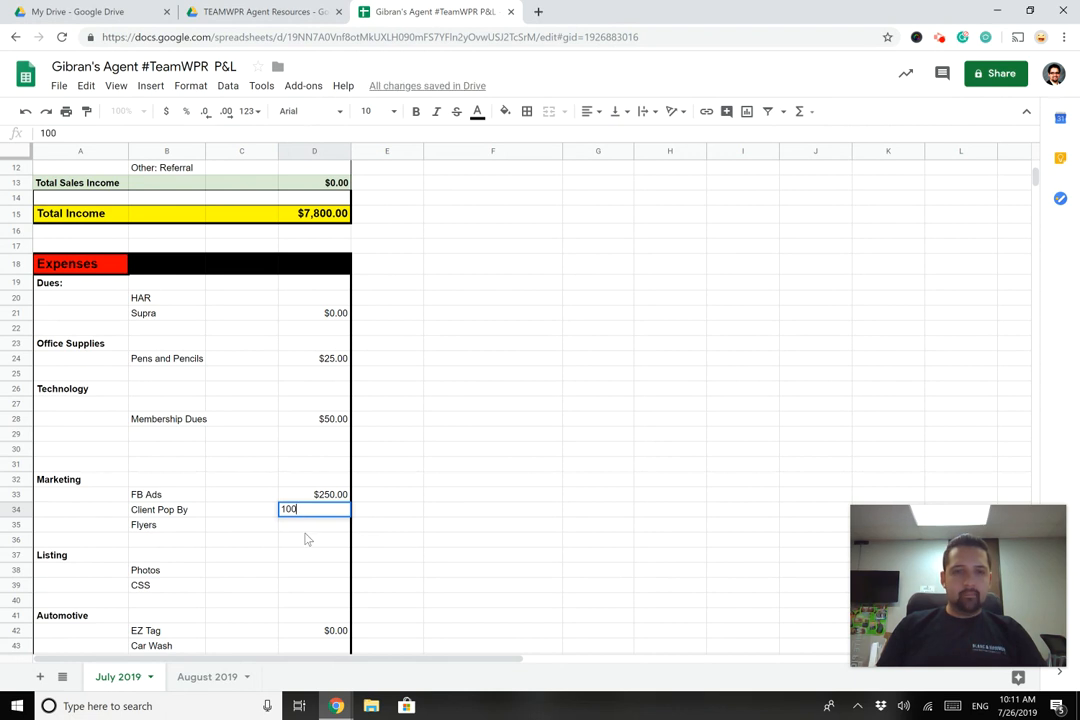
pyautogui.click(309, 532)
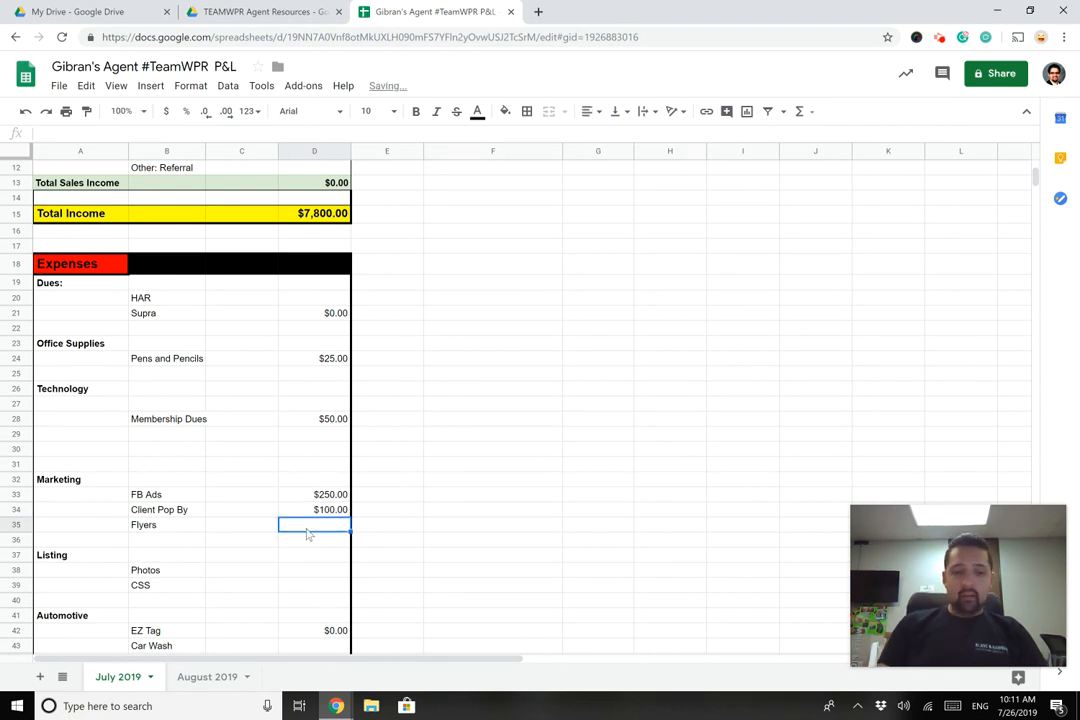
pyautogui.write('150')
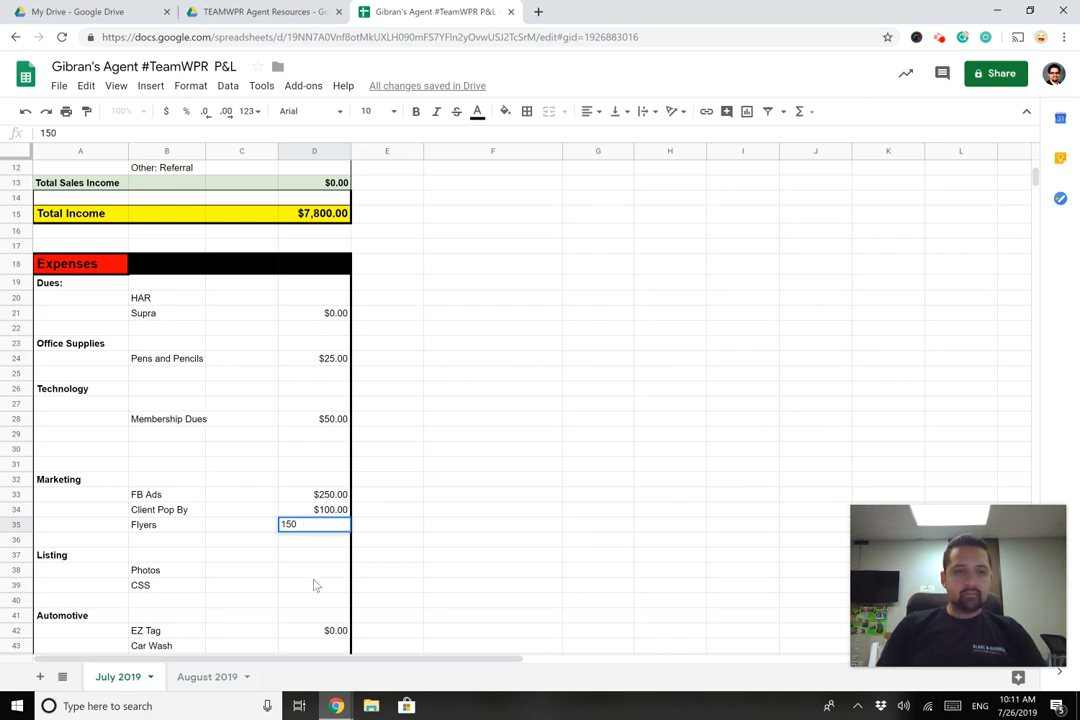
# - Enter the Listing expenses: 450 for Photos and 150 for CSS
pyautogui.click(310, 571)
pyautogui.scroll(-2, 310, 578)
pyautogui.click(297, 482)
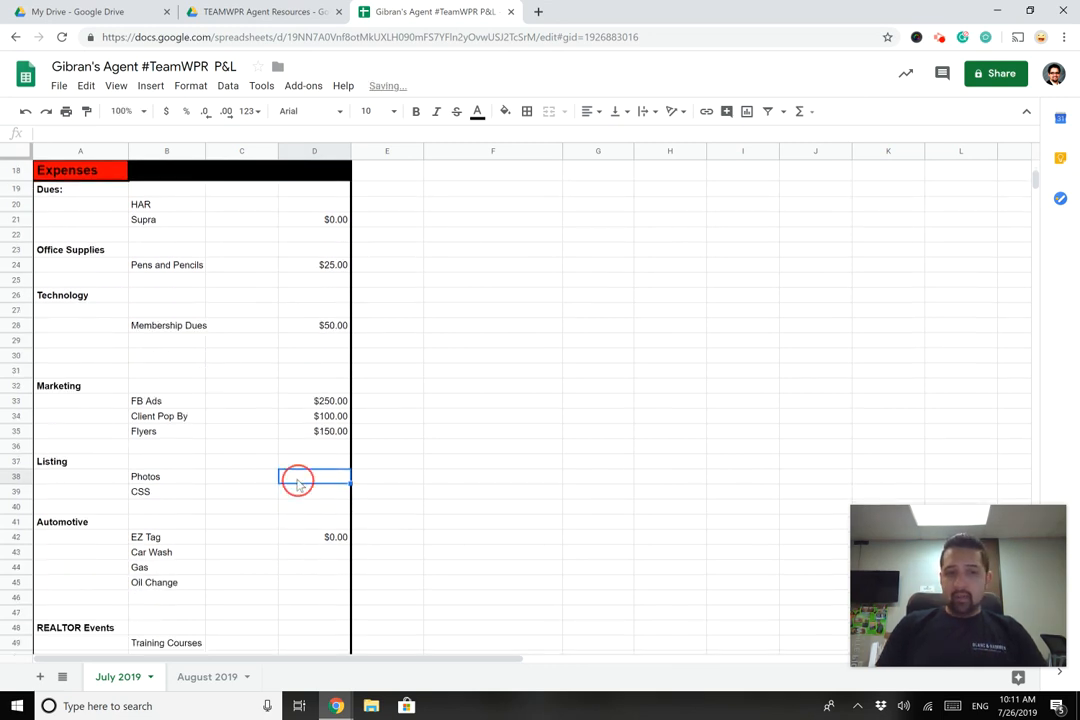
pyautogui.write('450')
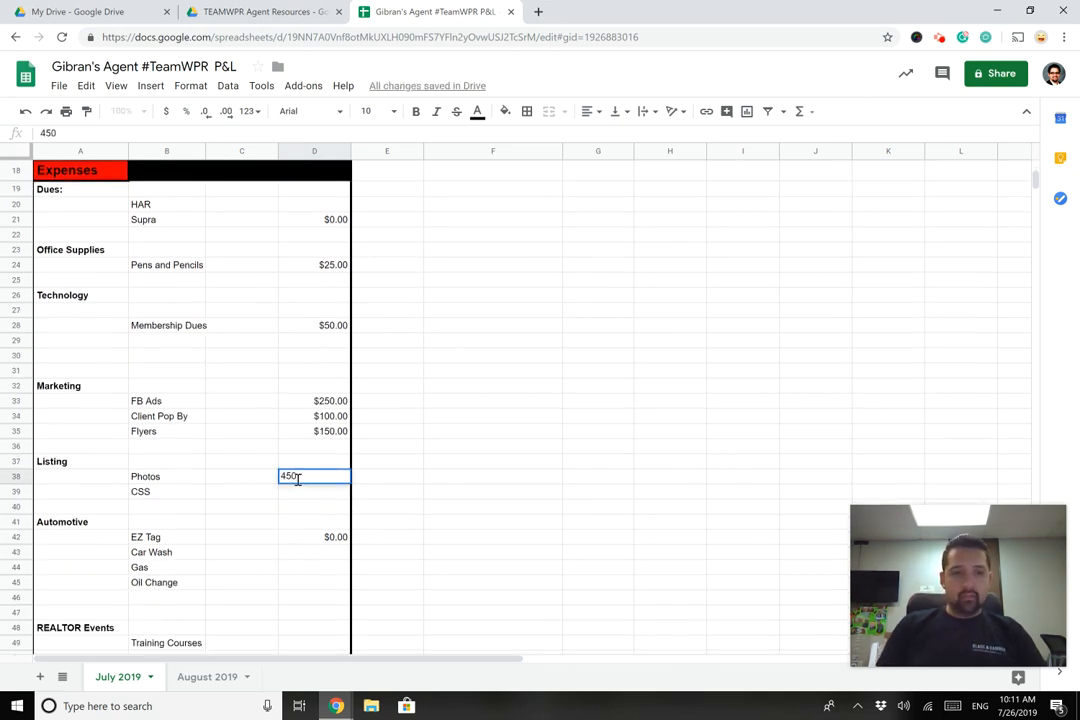
pyautogui.click(301, 497)
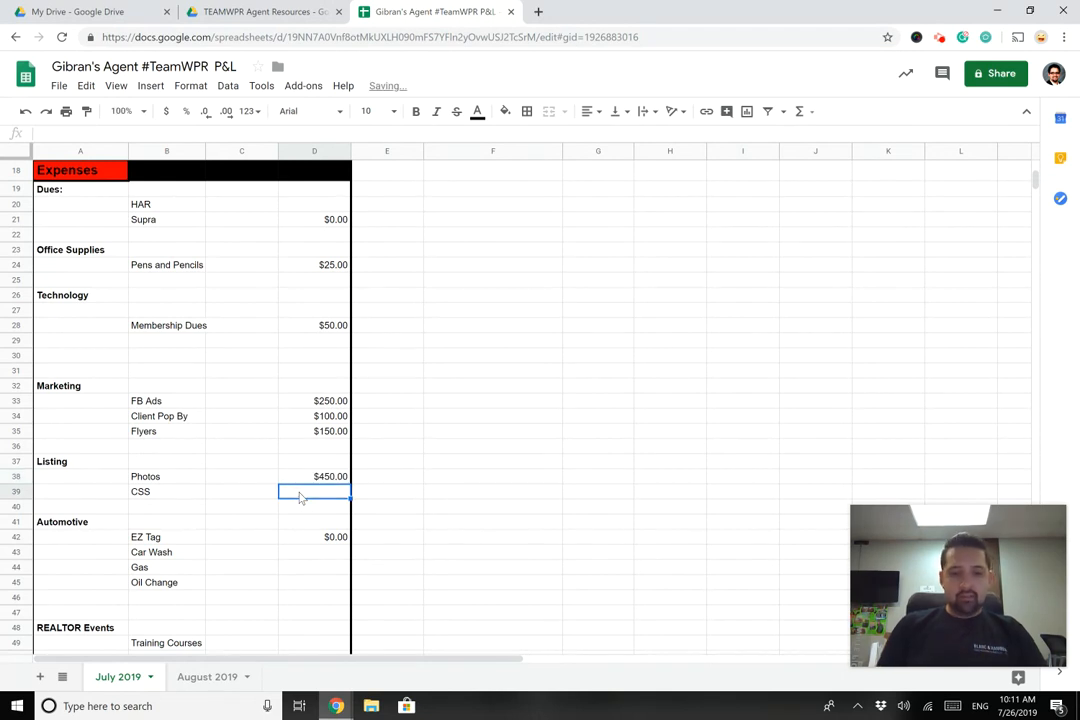
pyautogui.write('150')
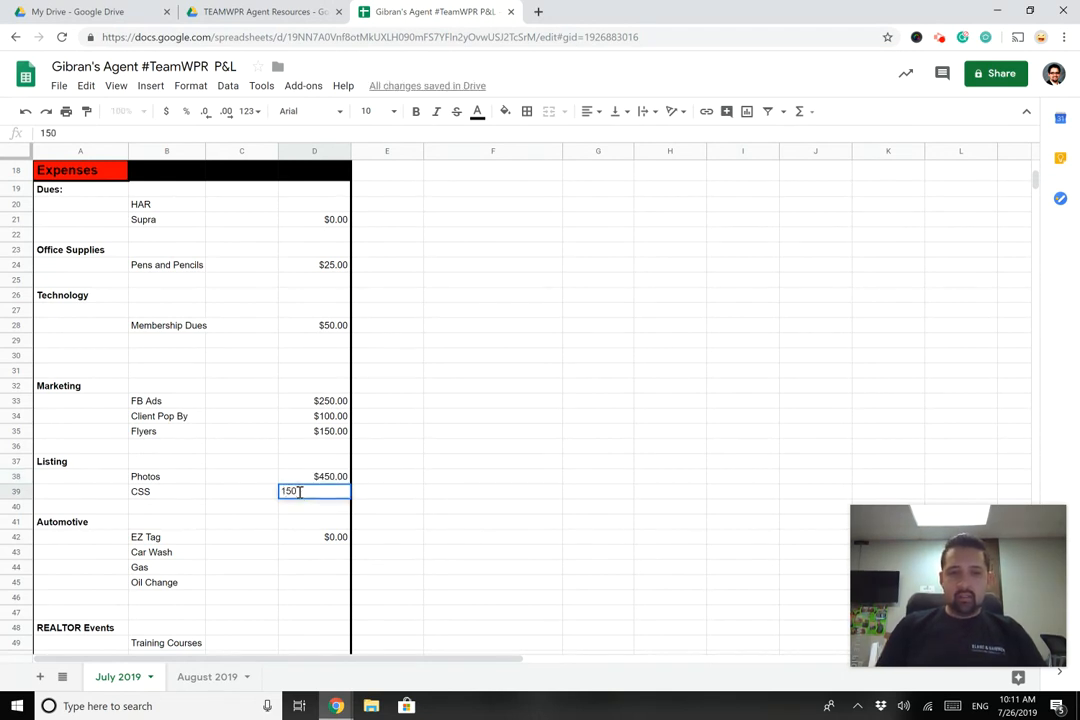
# - Enter the Automotive expenses: 175 for EZ Tag, 100 for Car Wash, 300 for Gas and 75 for Oil Change
pyautogui.click(316, 541)
pyautogui.scroll(-4, 316, 508)
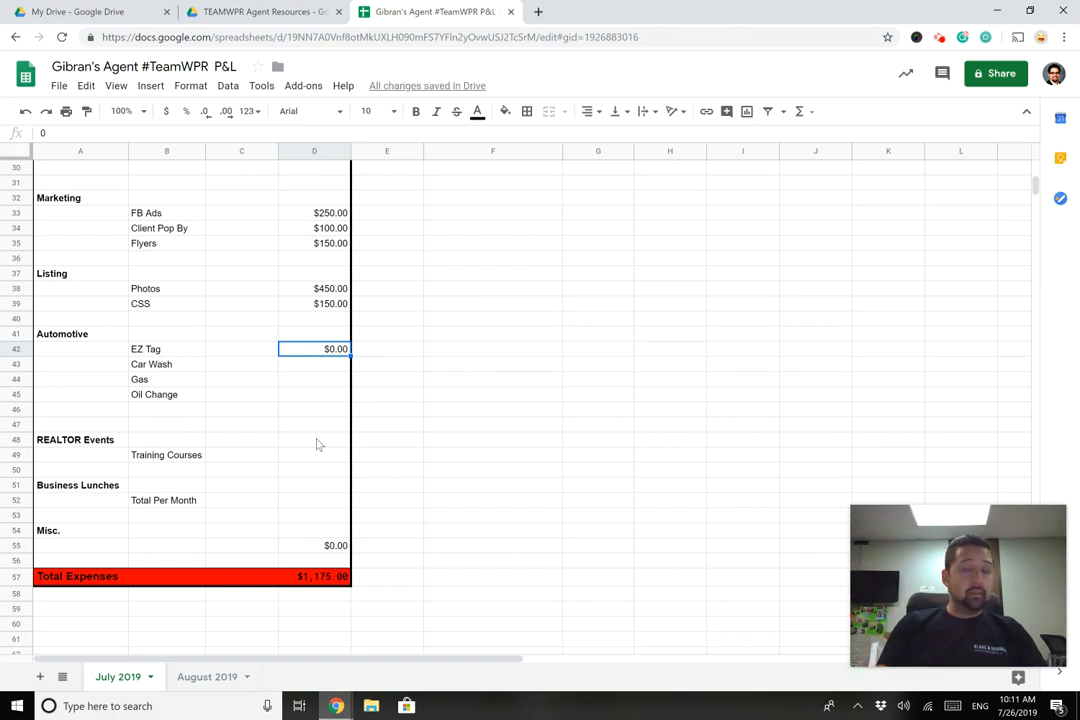
pyautogui.write('175')
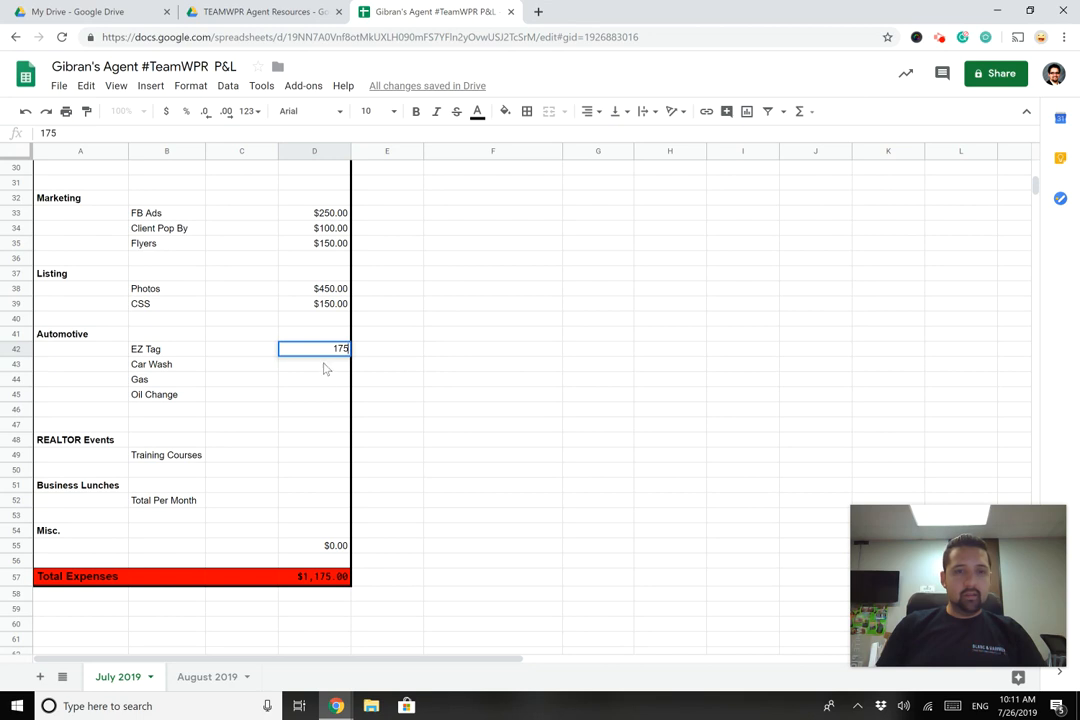
pyautogui.press('Return')
pyautogui.click(1055, 626)
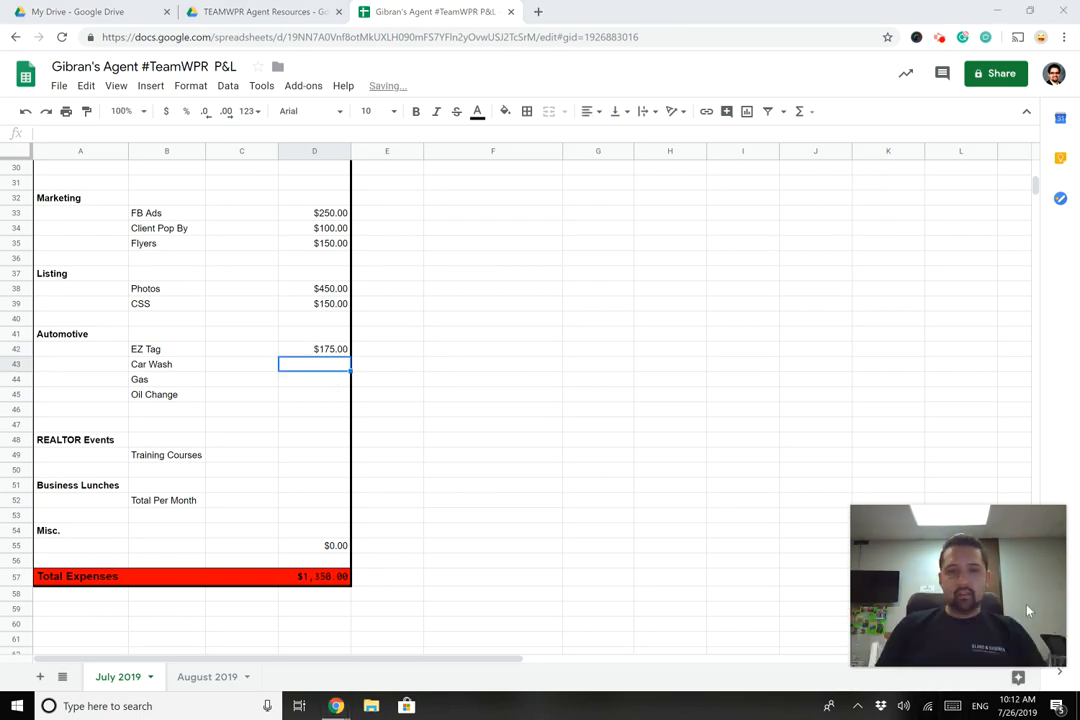
pyautogui.write('100')
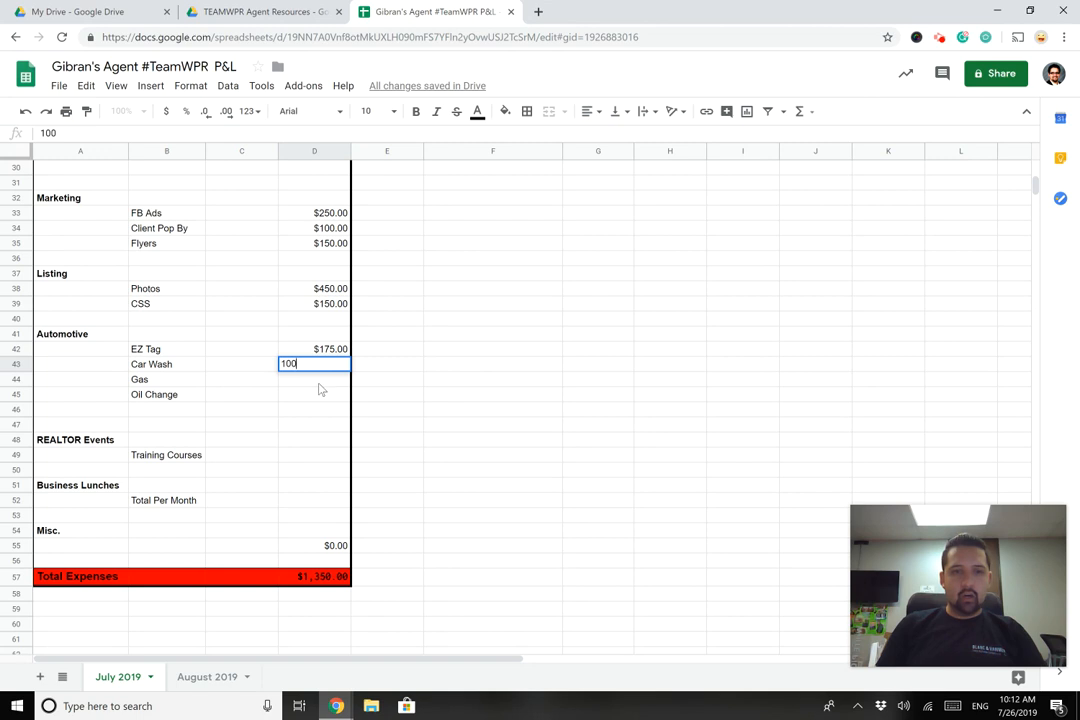
pyautogui.press('Return')
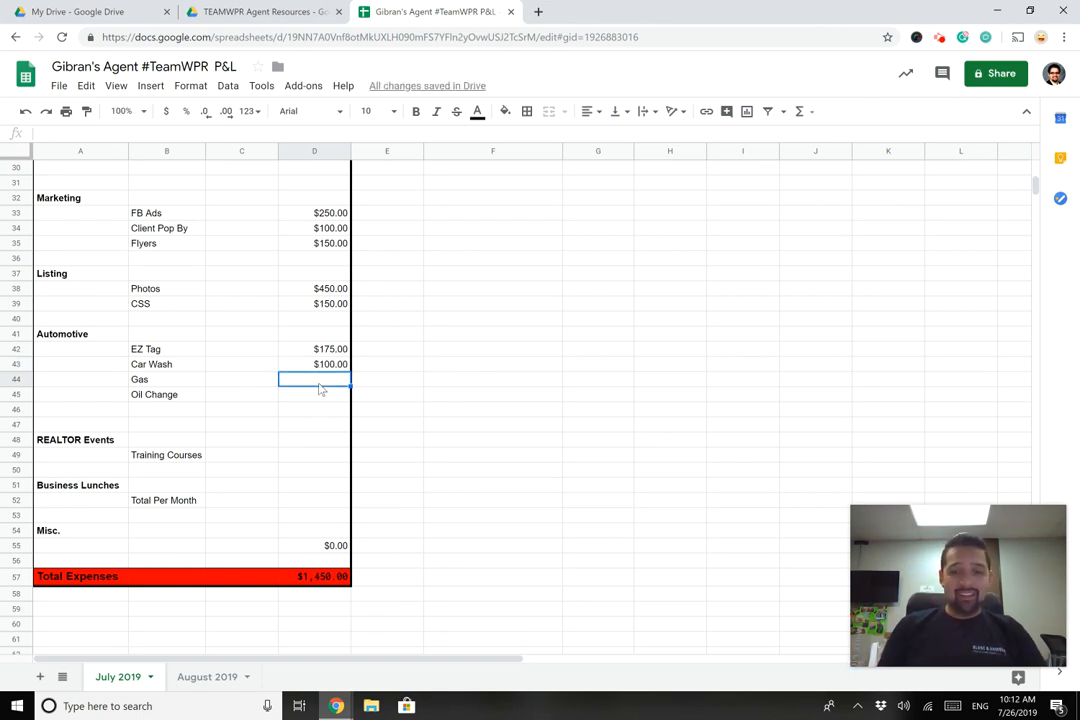
pyautogui.write('300')
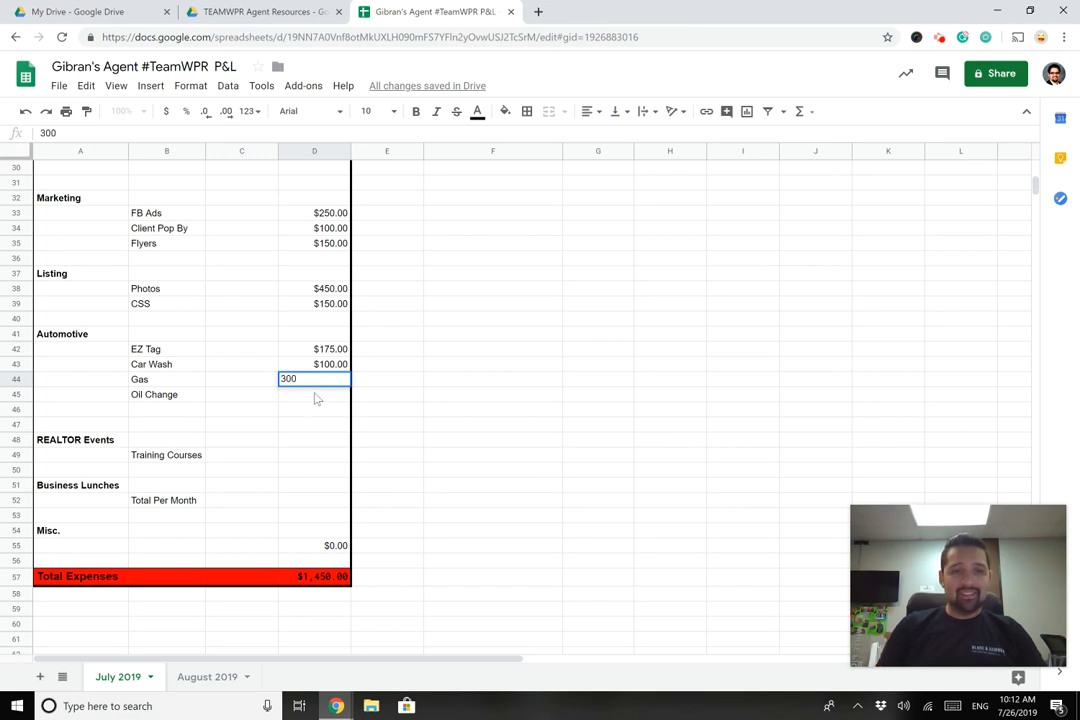
pyautogui.press('Return')
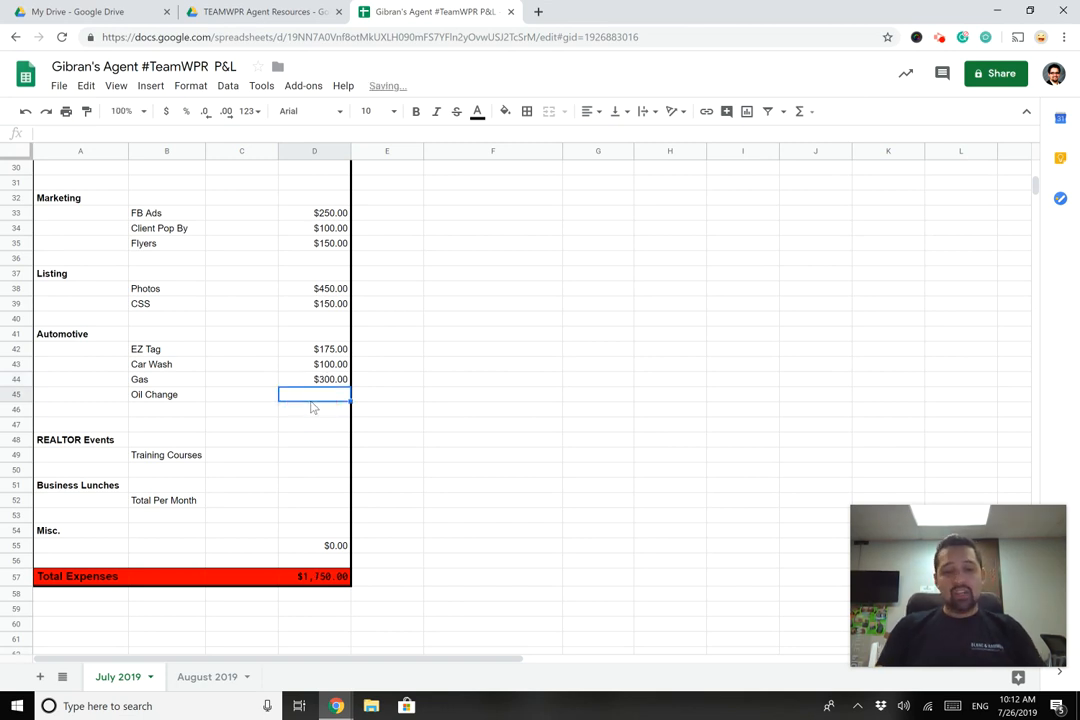
pyautogui.write('75')
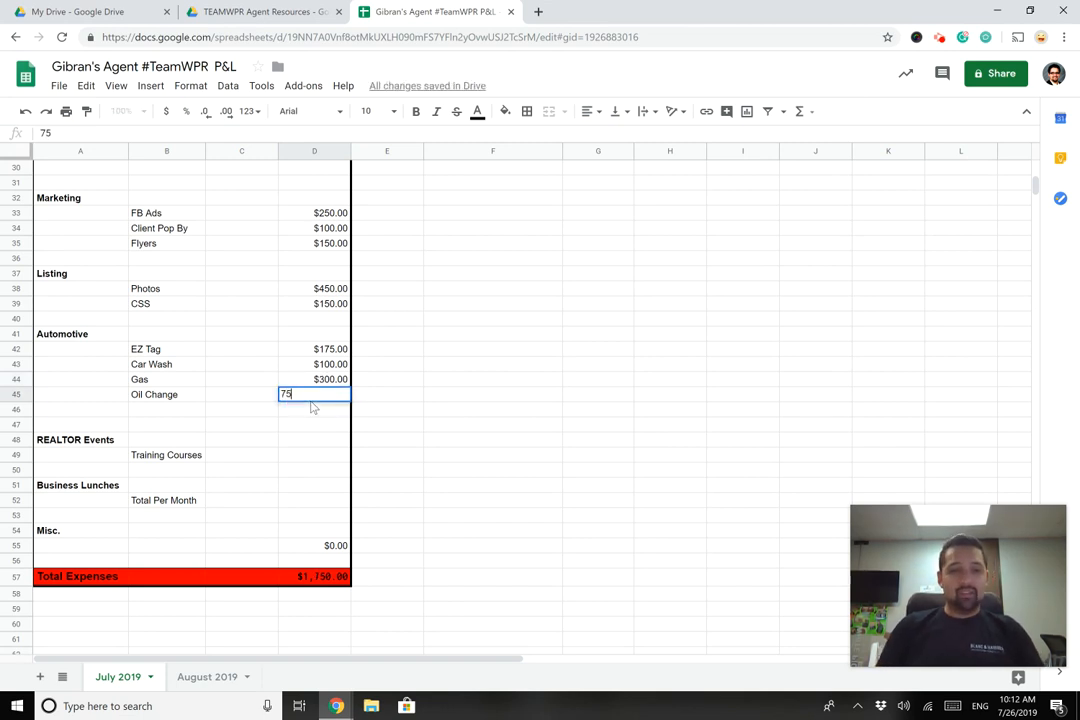
# - Enter 500 for Training Courses under REALTOR Events and 500 for Total Per Month under Business Lunches
pyautogui.click(323, 460)
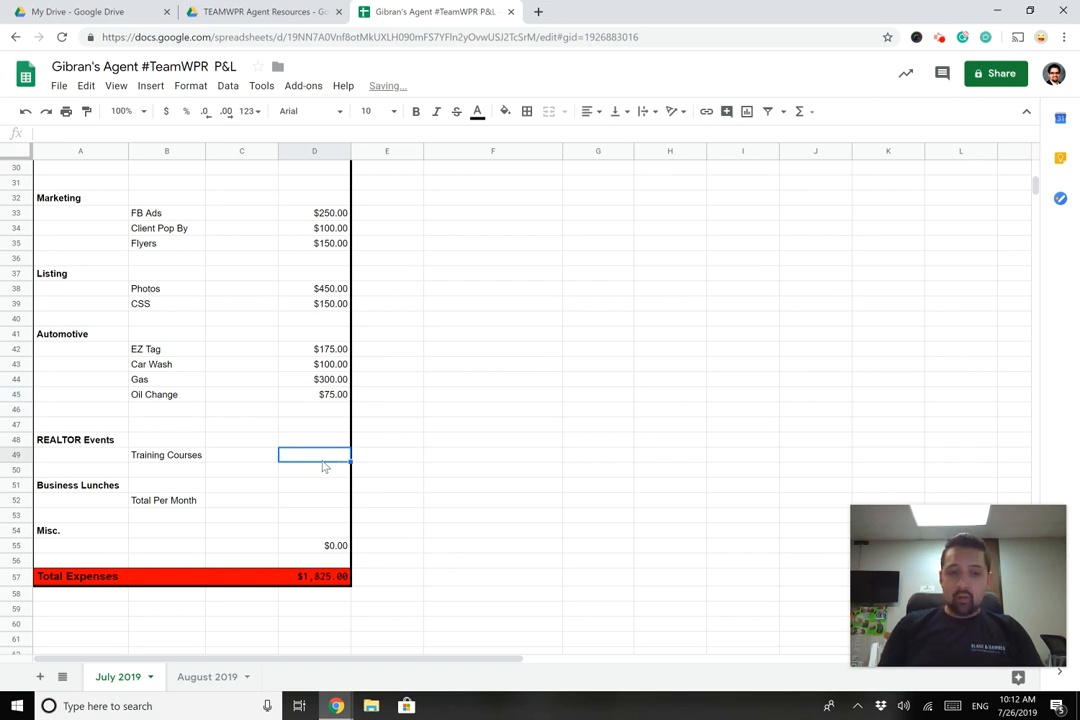
pyautogui.write('500')
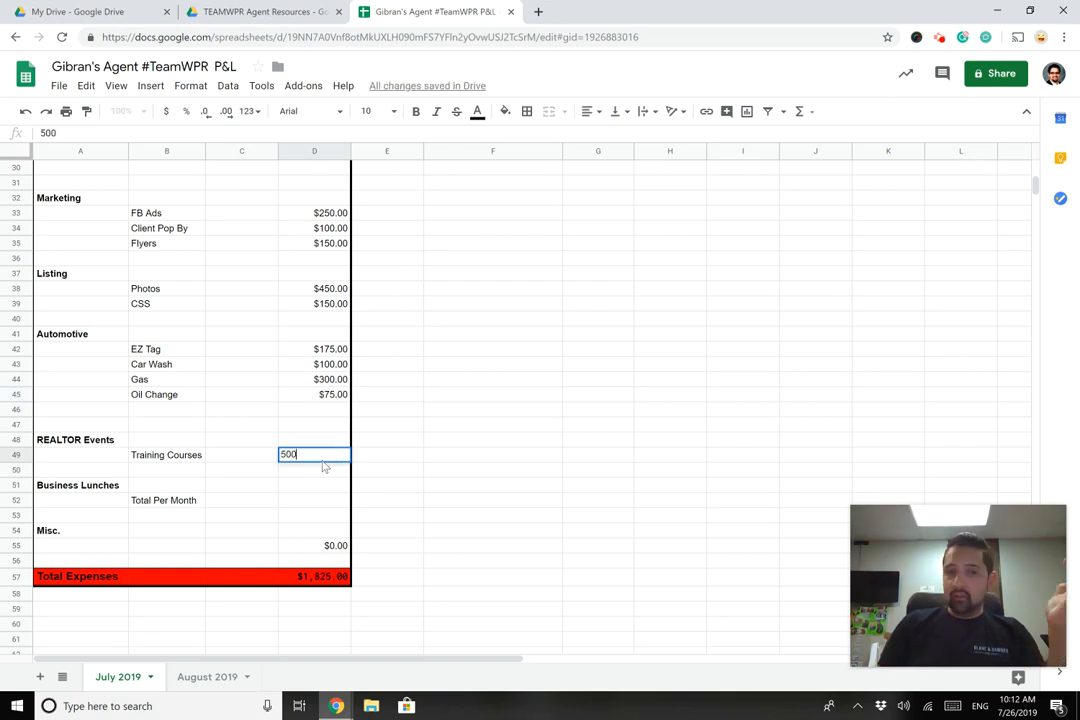
pyautogui.click(310, 501)
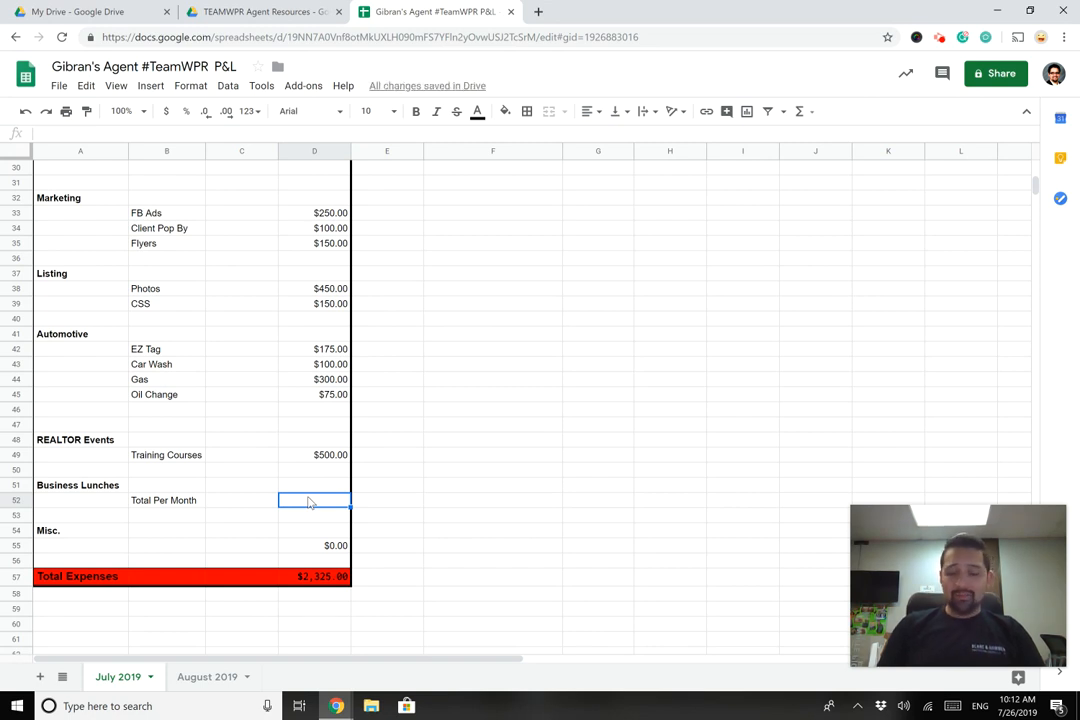
pyautogui.write('500')
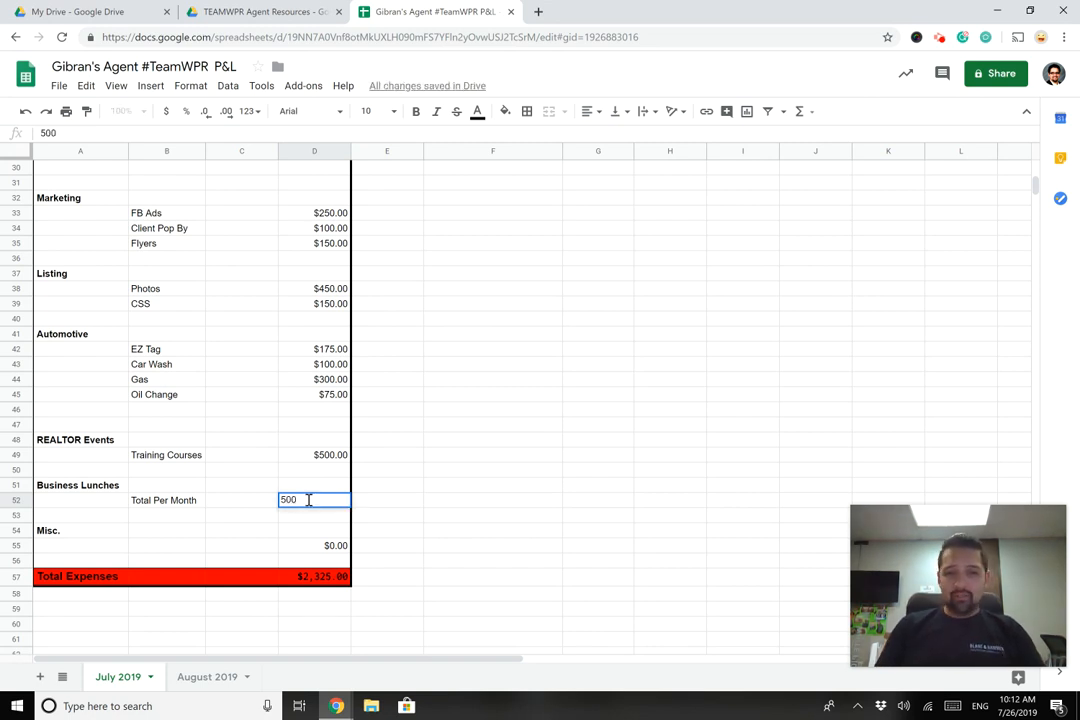
pyautogui.press('Return')
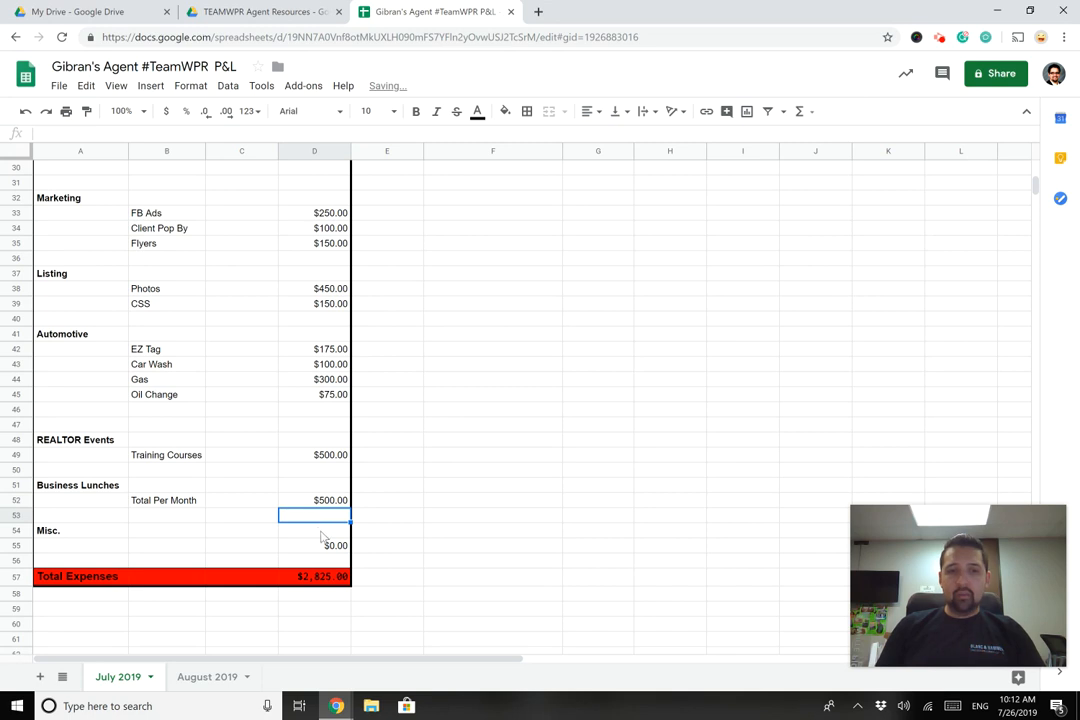
# - Set the Misc. expense amount in row 55 to 1500
pyautogui.click(331, 547)
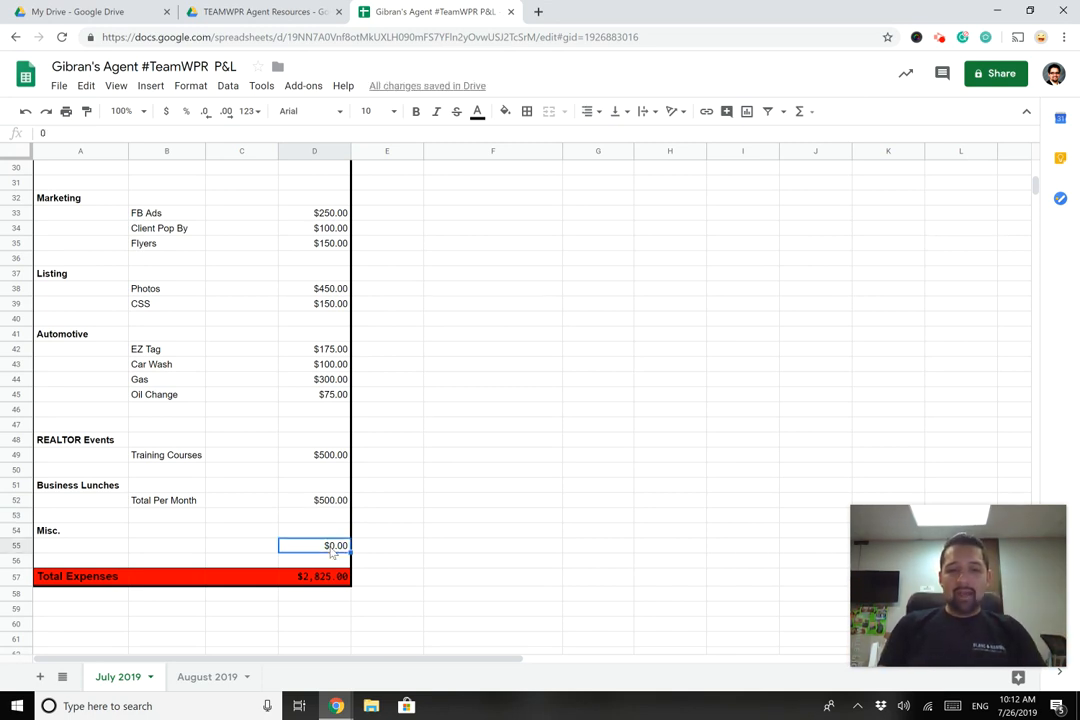
pyautogui.write('2')
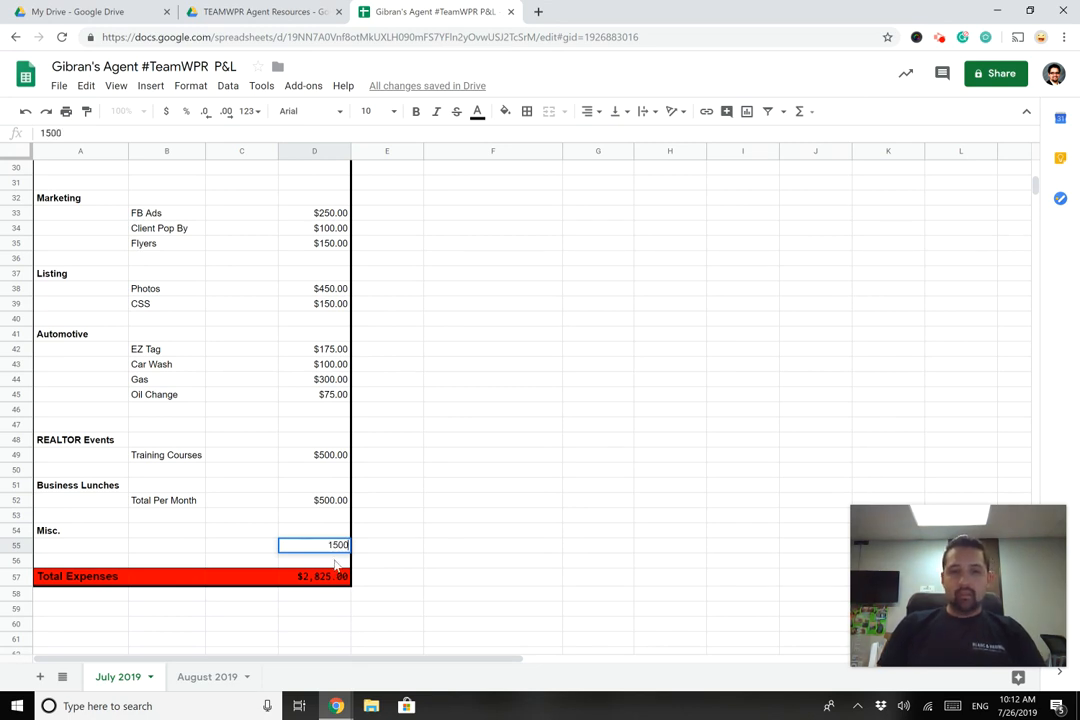
pyautogui.click(335, 562)
# - Review July's Total Expenses formula, the income and expense entries, and the Net Profit or Loss figure
pyautogui.click(330, 577)
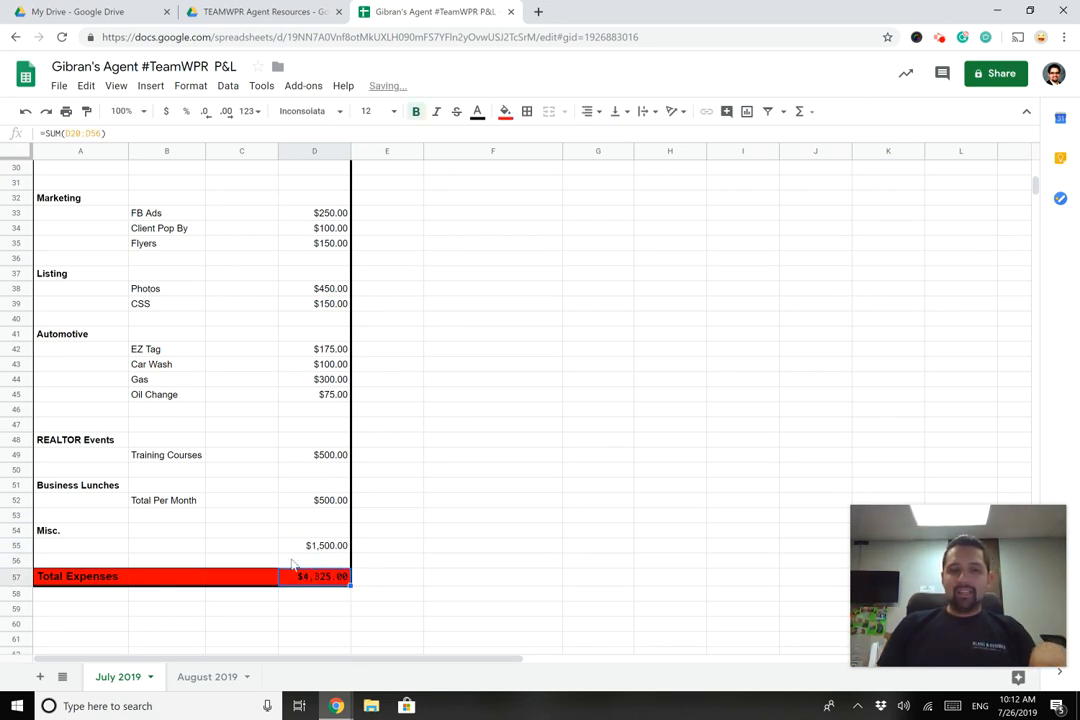
pyautogui.scroll(5, 557, 532)
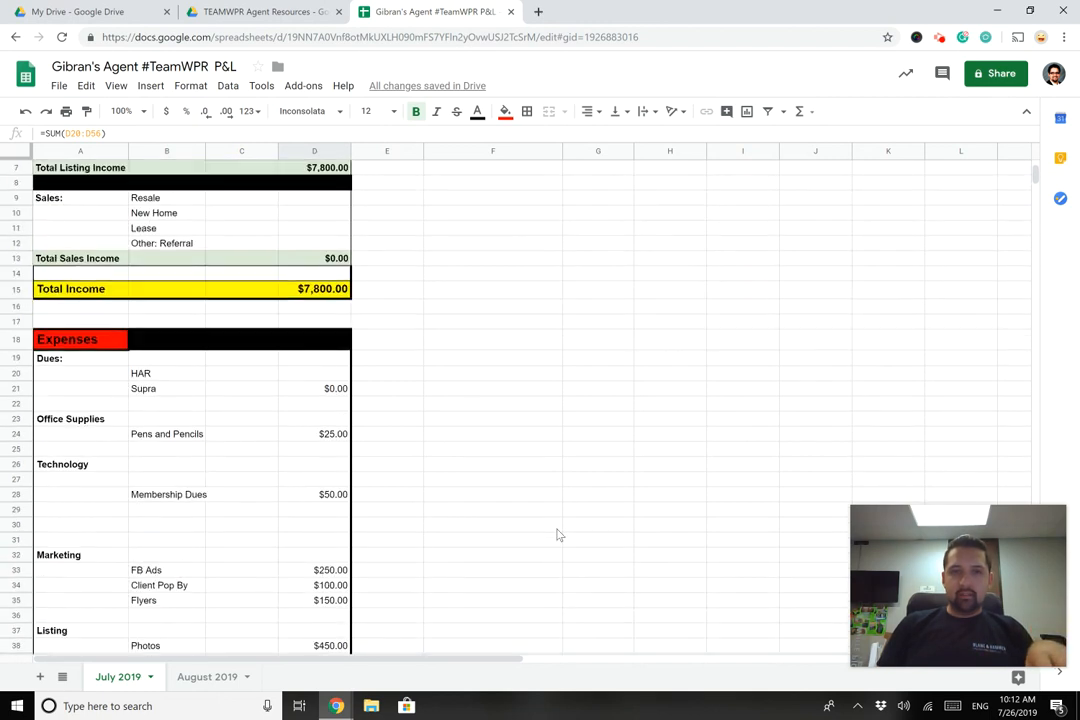
pyautogui.scroll(-2, 415, 516)
pyautogui.scroll(3, 369, 460)
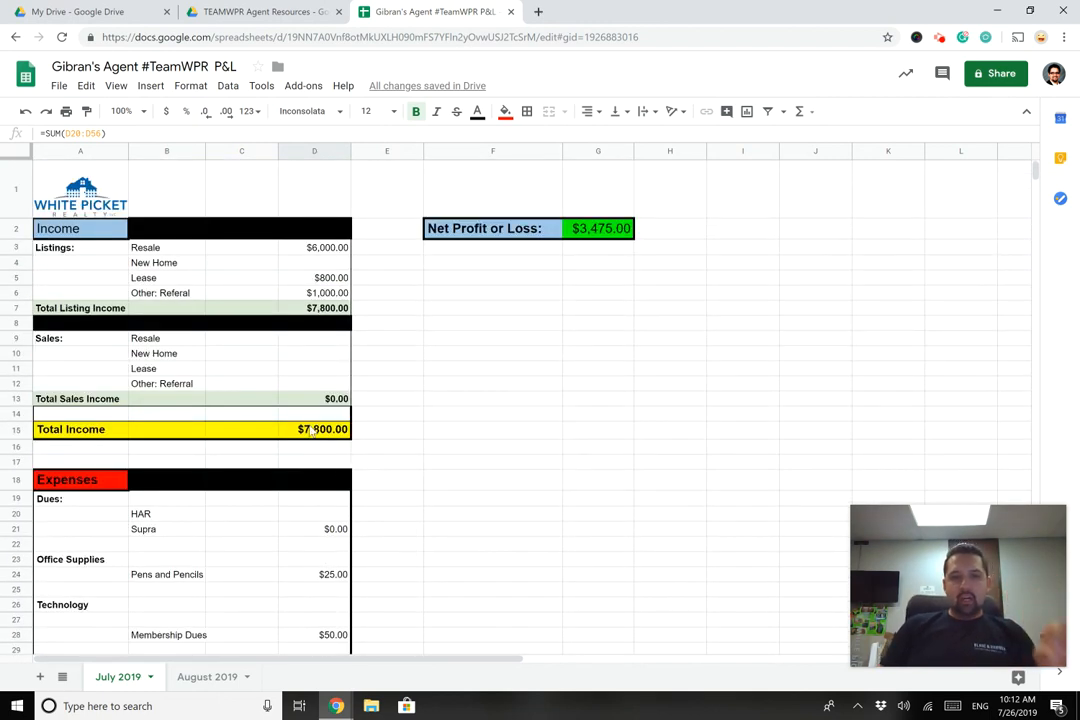
pyautogui.scroll(-5, 310, 430)
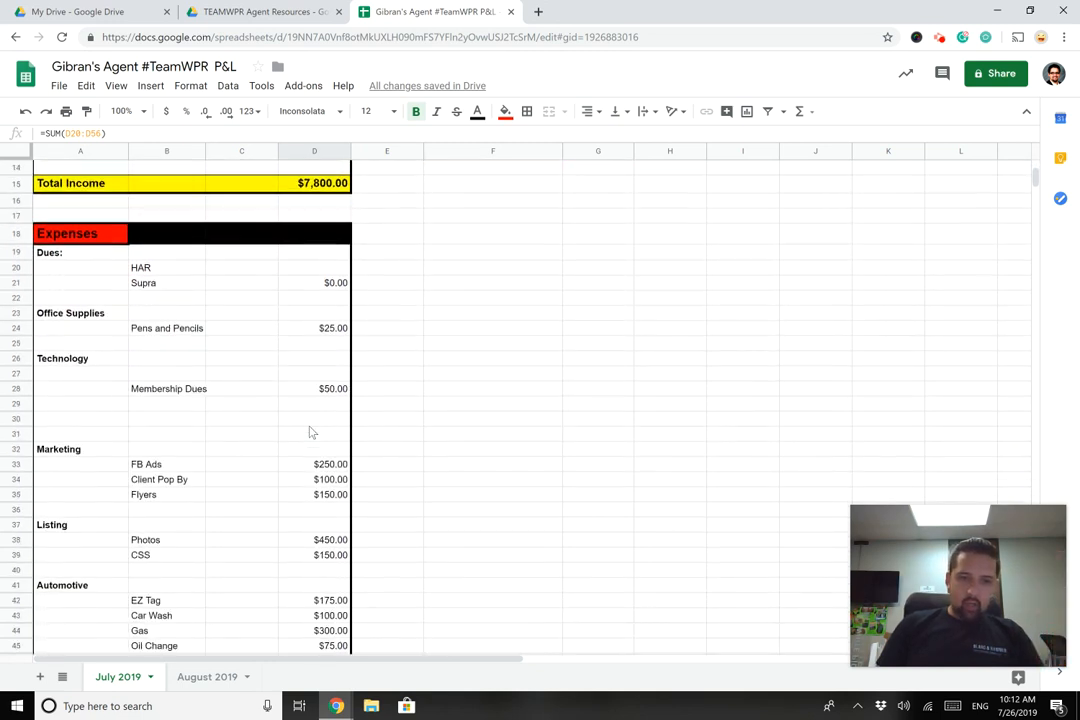
pyautogui.scroll(-3, 310, 432)
pyautogui.scroll(8, 475, 405)
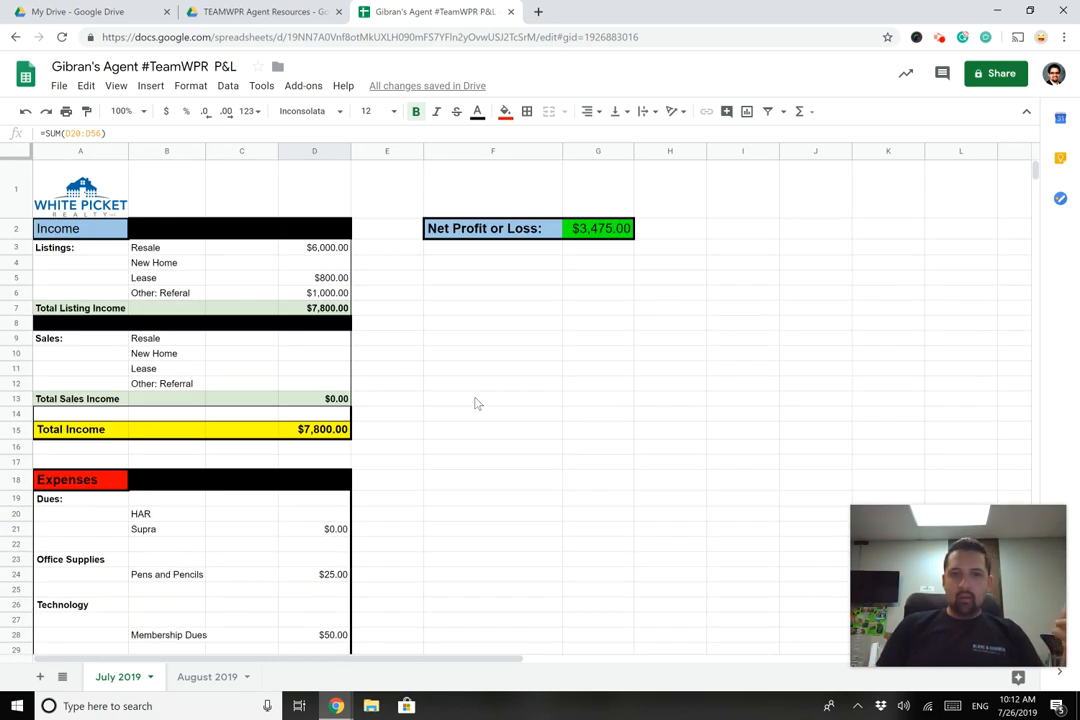
pyautogui.moveTo(714, 231); pyautogui.dragTo(500, 300)
pyautogui.click(555, 350)
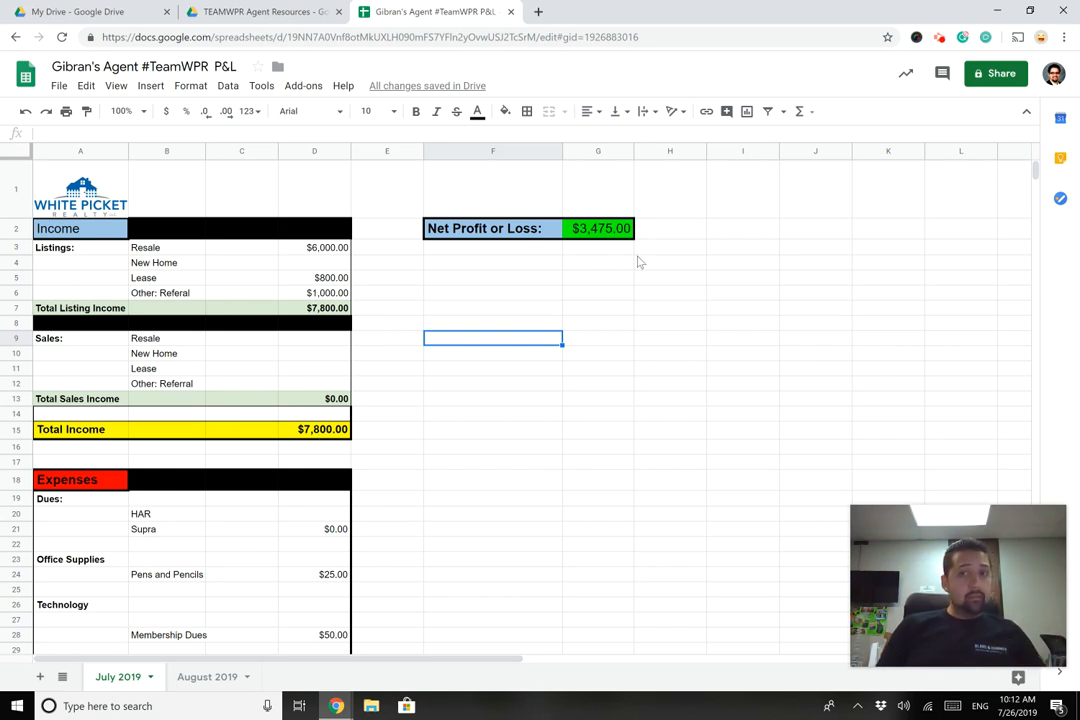
pyautogui.scroll(-5, 490, 371)
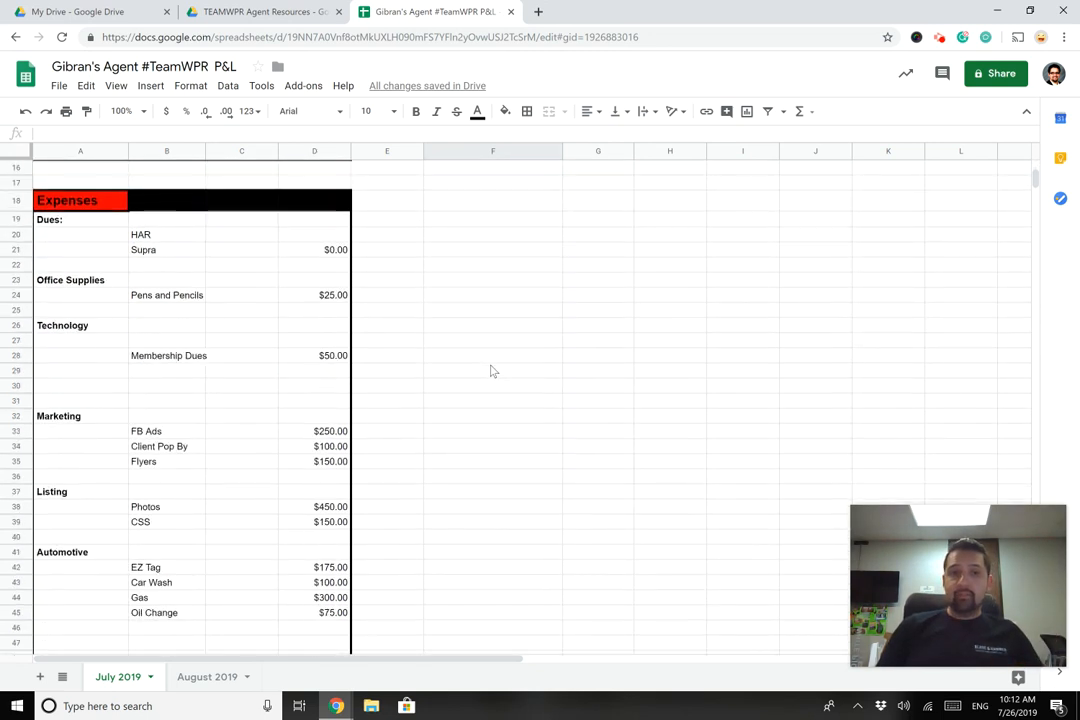
pyautogui.scroll(-3, 490, 371)
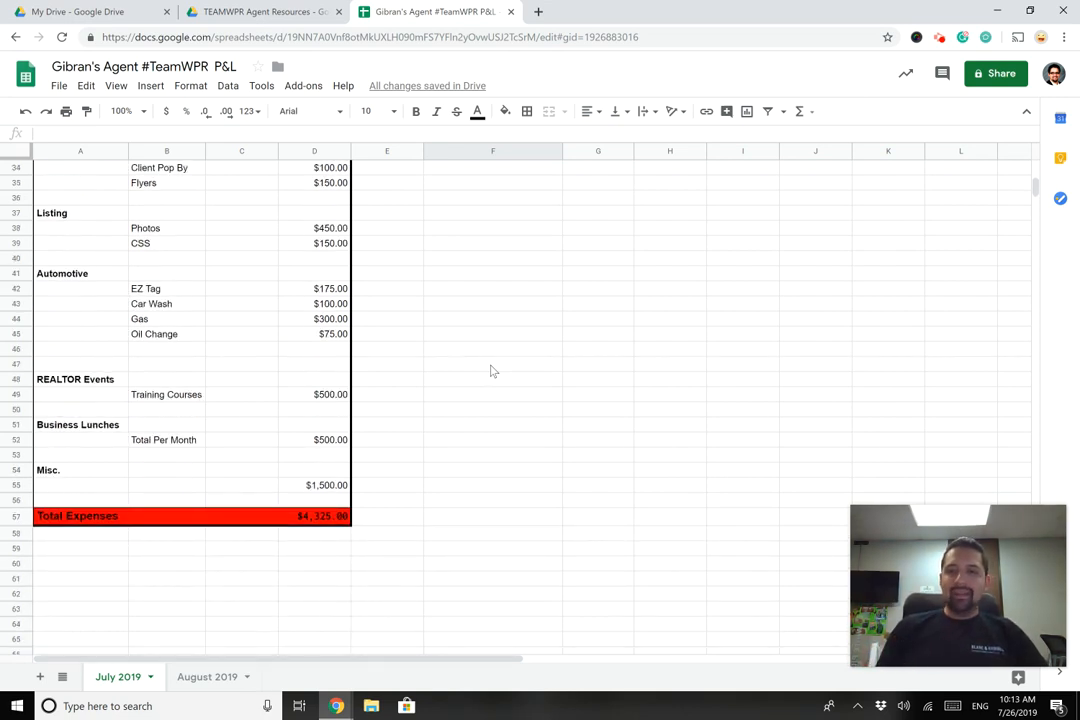
pyautogui.scroll(10, 490, 371)
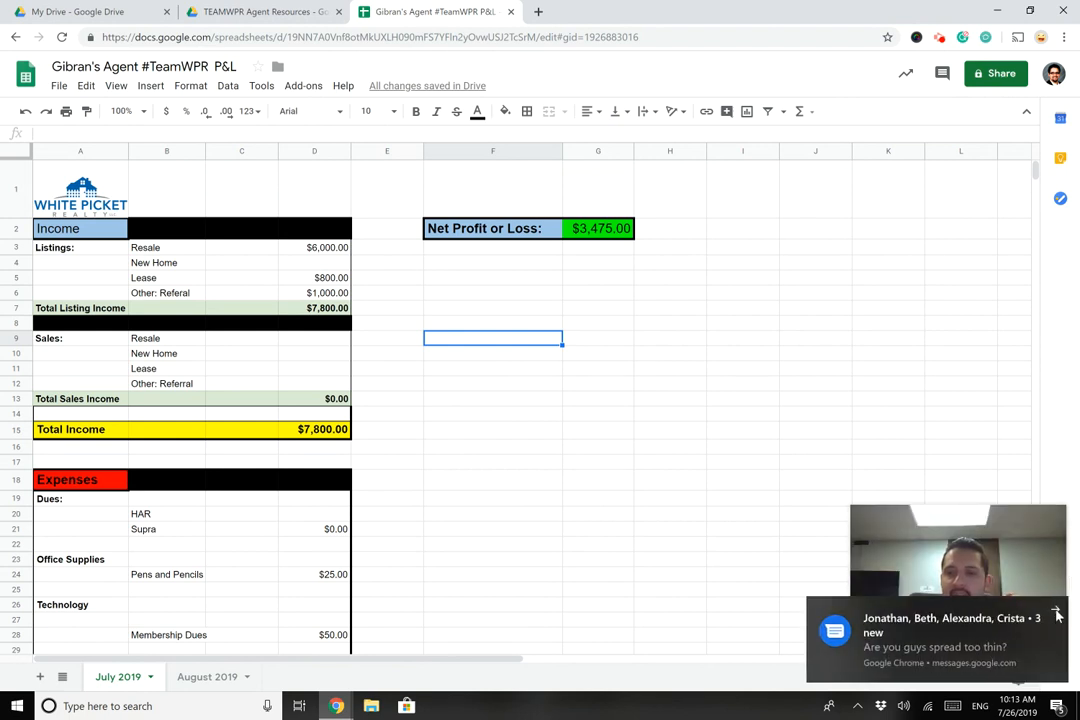
# - Dismiss the message notification, and look over the August 2019 sheet before returning to July 2019
pyautogui.click(1057, 612)
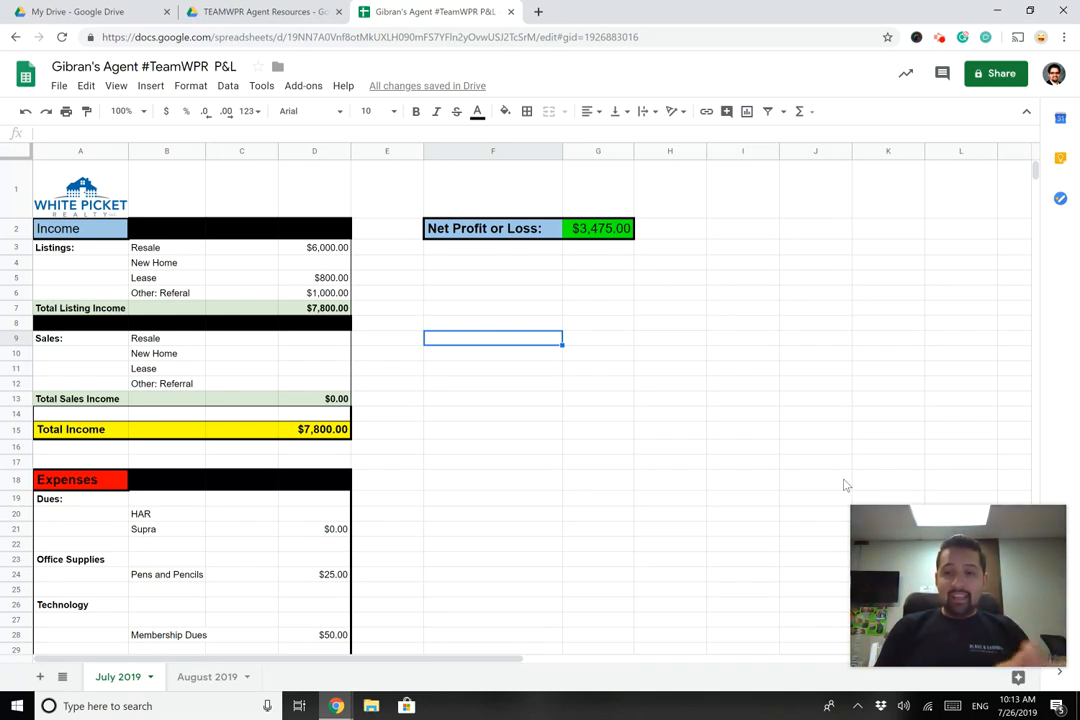
pyautogui.click(337, 706)
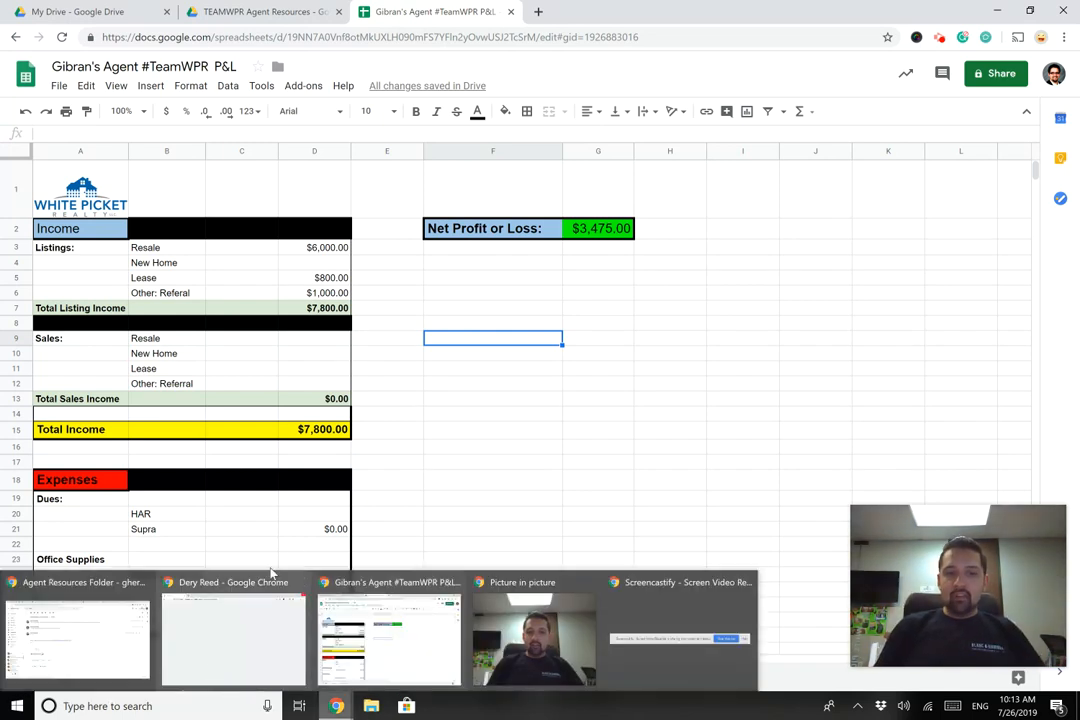
pyautogui.click(210, 677)
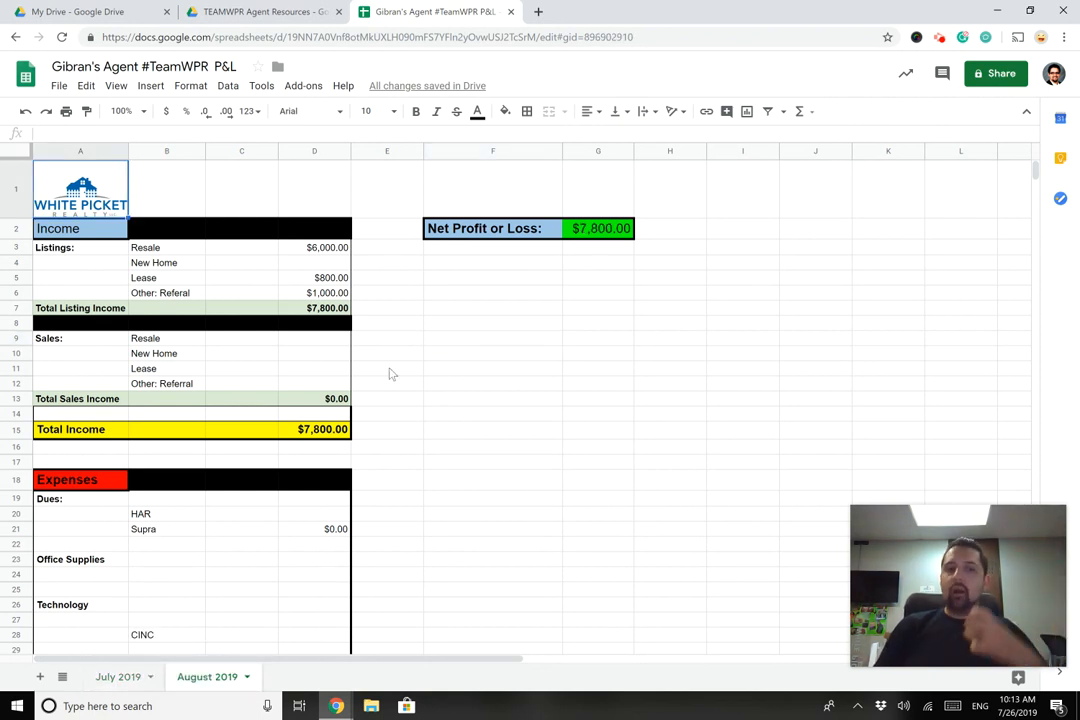
pyautogui.click(101, 679)
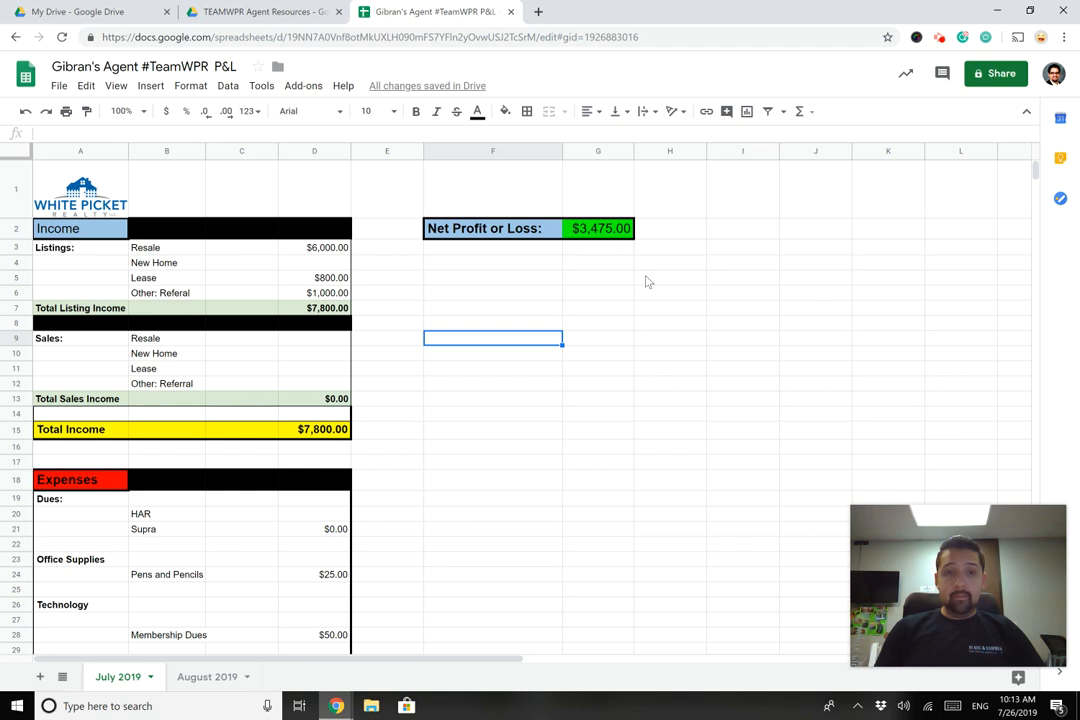
pyautogui.scroll(-3, 646, 282)
pyautogui.scroll(3, 617, 267)
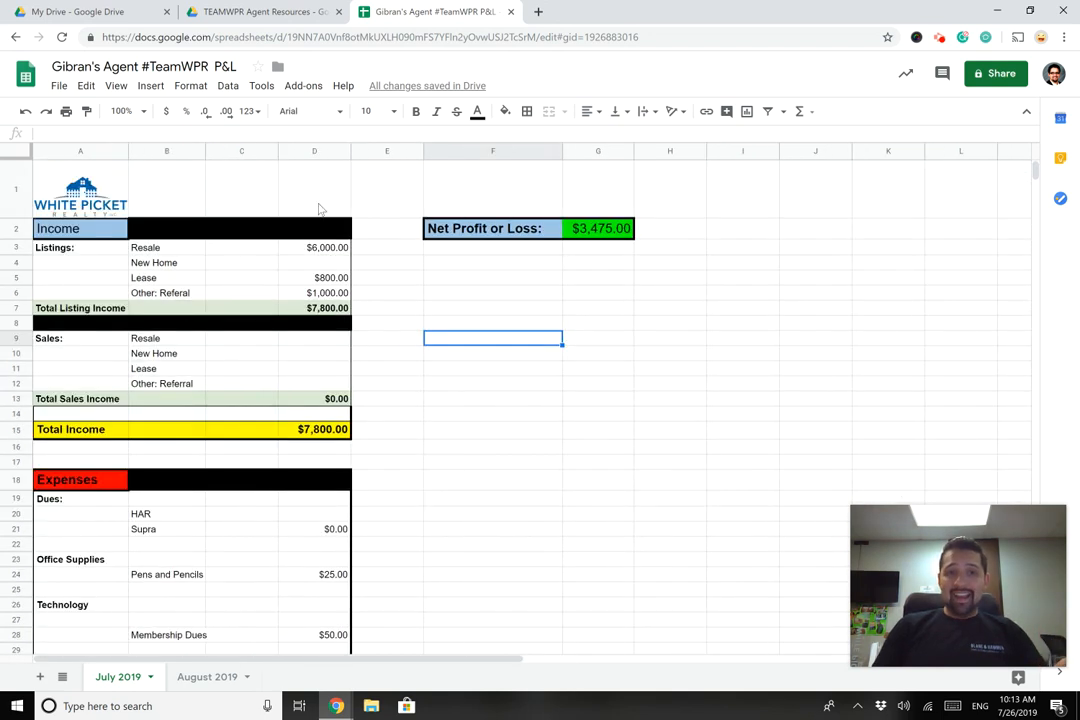
# - Set the Resale income under Listings on the July 2019 sheet to 2000
pyautogui.click(336, 249)
pyautogui.write('2000')
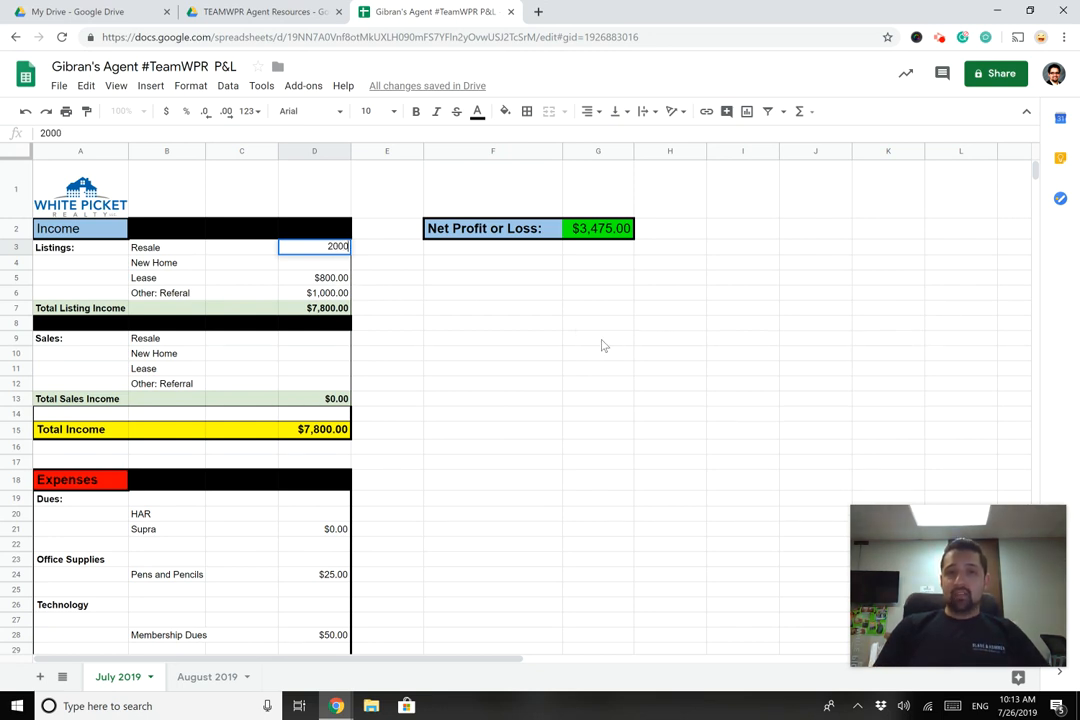
pyautogui.press('Return')
pyautogui.press('Down')
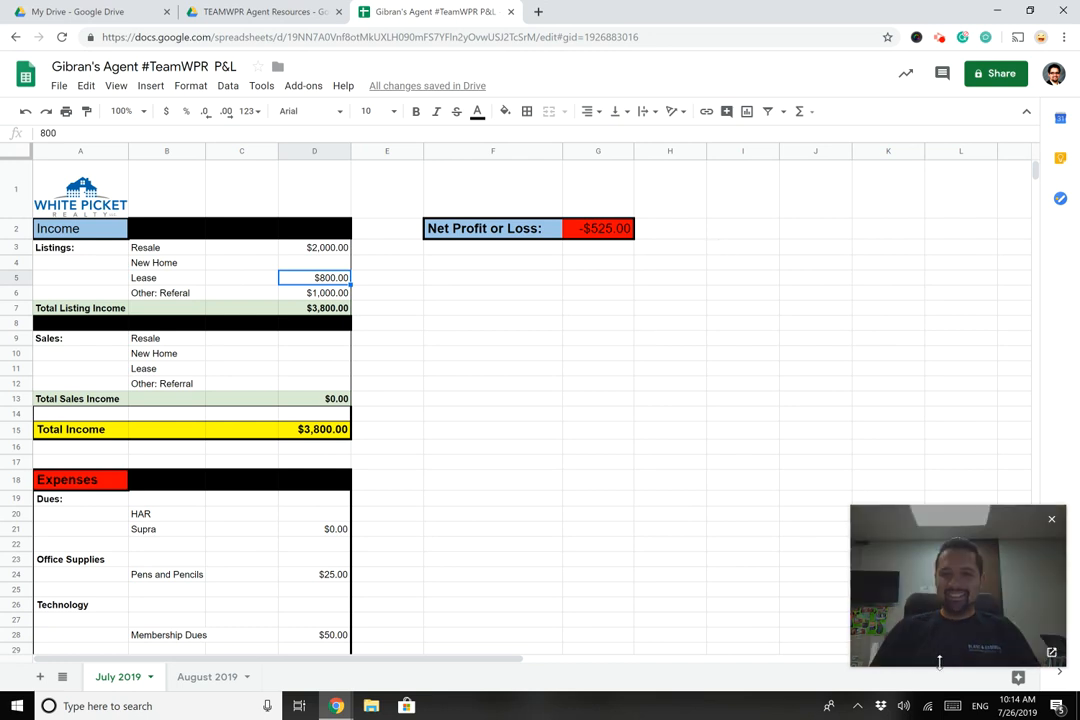
pyautogui.click(940, 38)
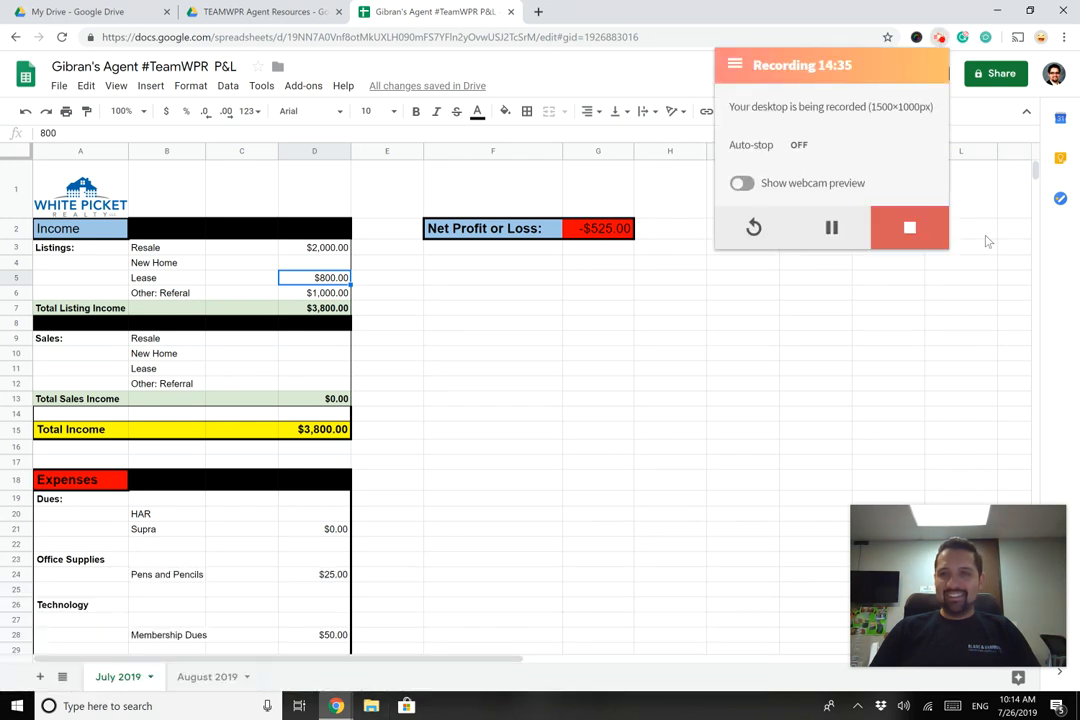